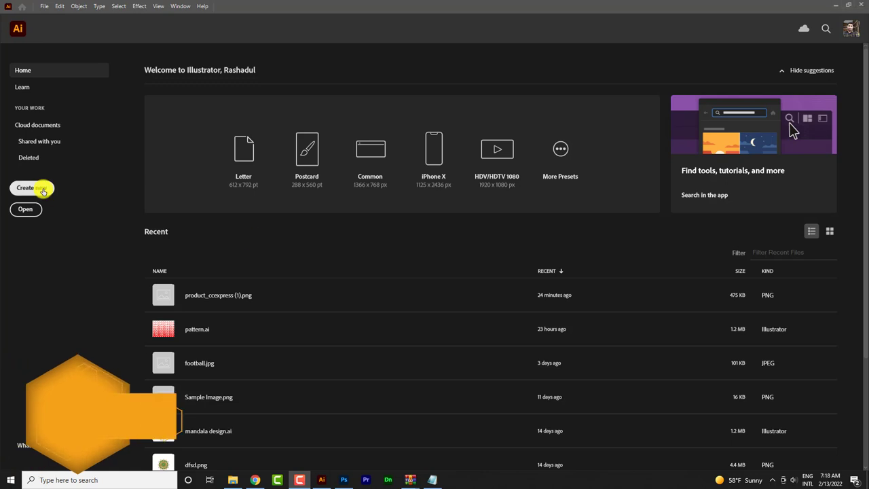
Create a new portrait document in Pixels, 1364 px wide by 1723 px tall.
click(44, 188)
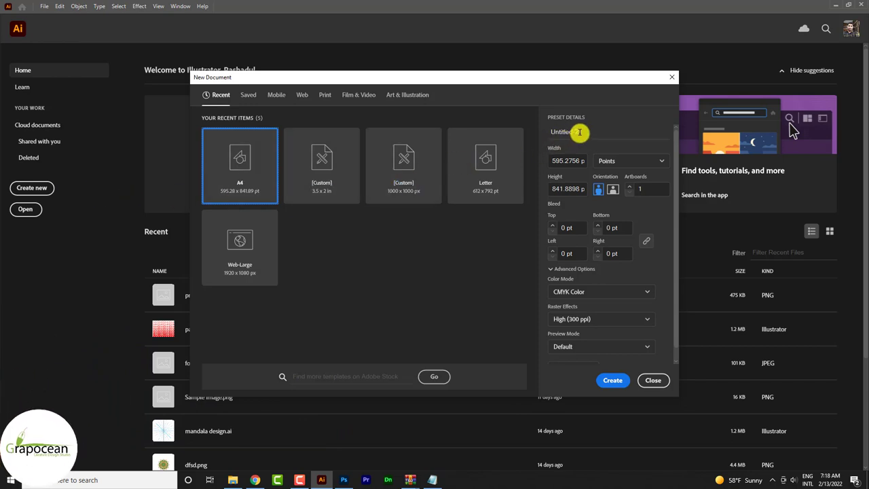
click(627, 161)
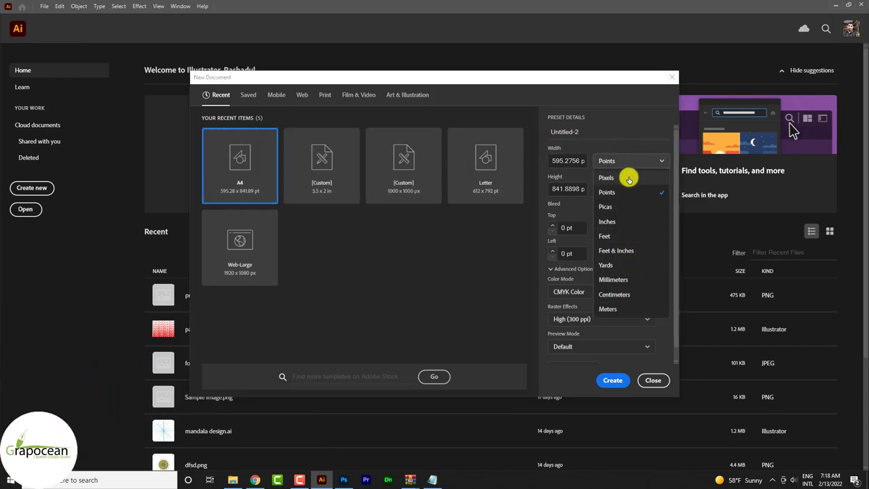
click(626, 177)
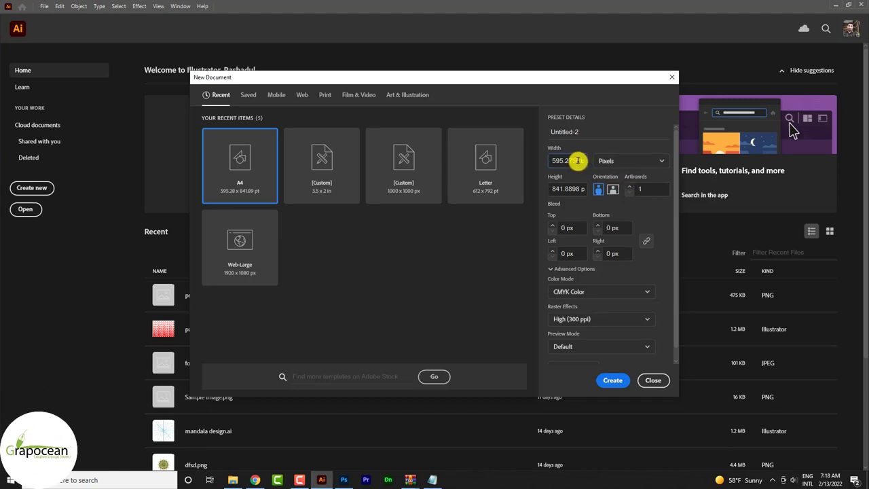
double_click(551, 161)
text(1364)
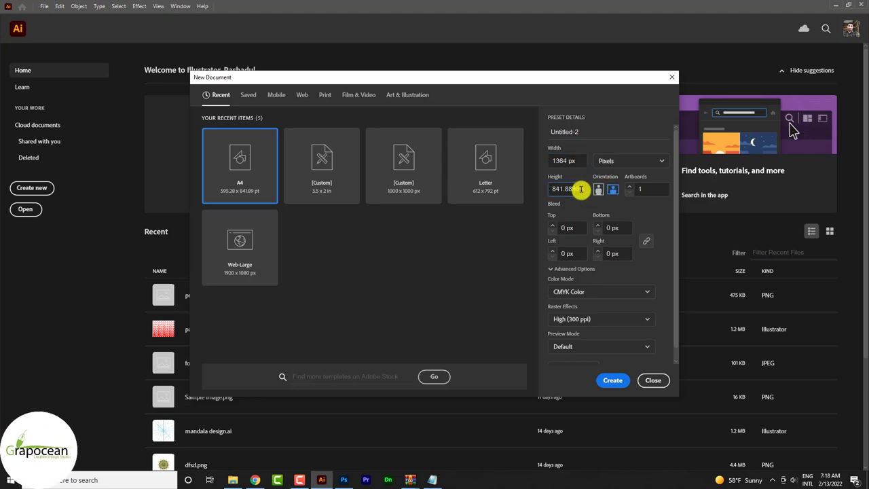
key(BackSpace)
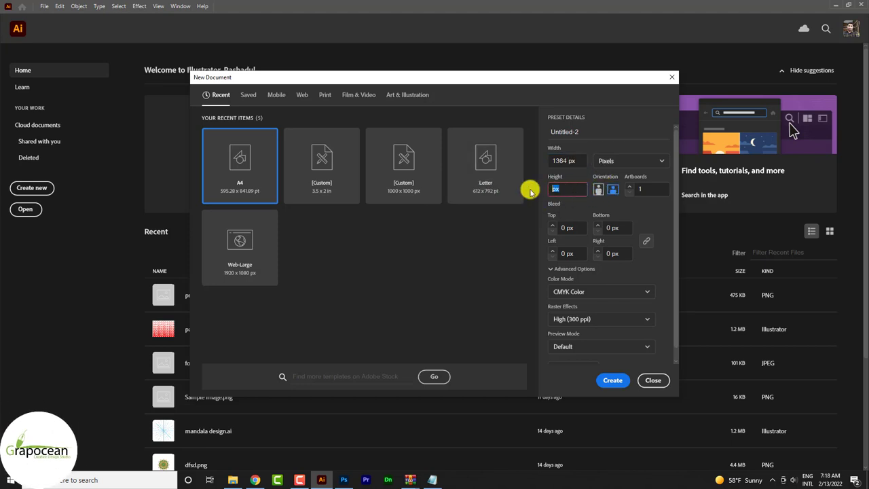
text(1723)
click(661, 218)
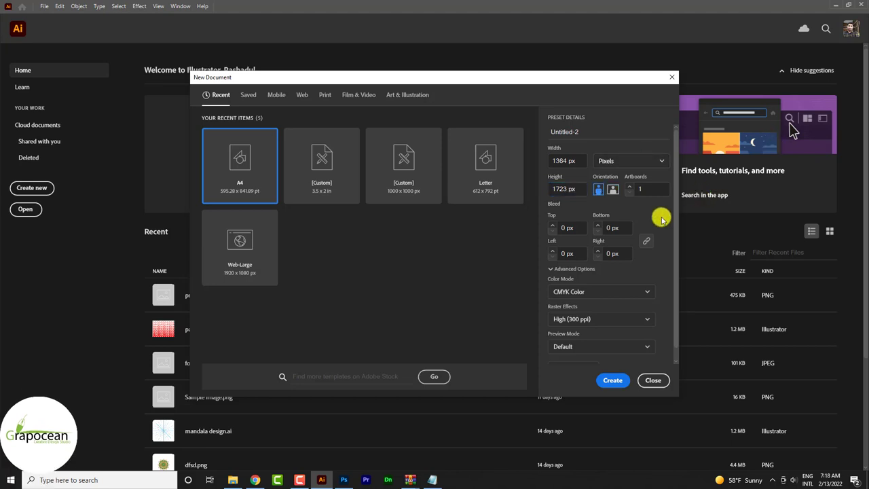
click(614, 380)
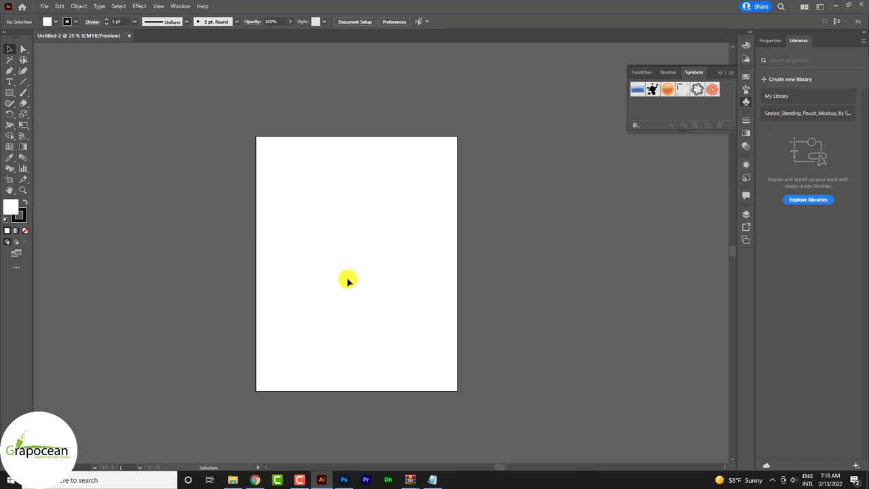
Turn on View > Show Grid over the blank Untitled-2 artboard.
scroll(364, 279, up, 1)
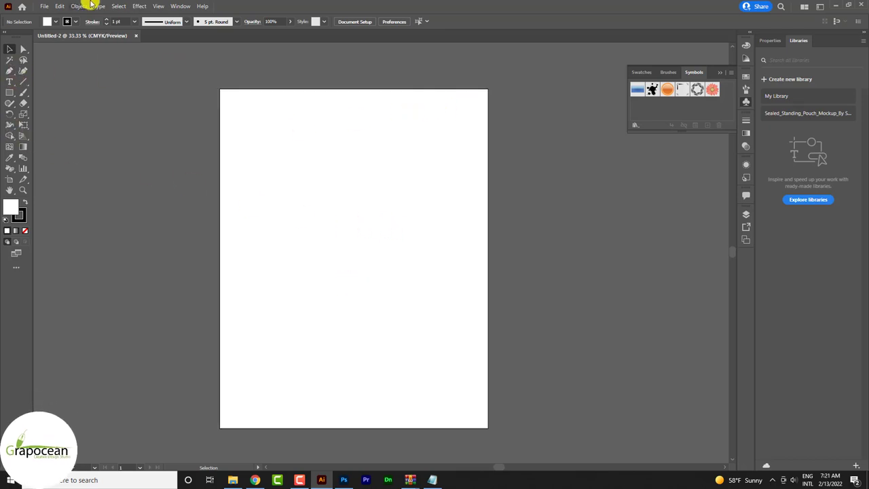
click(162, 7)
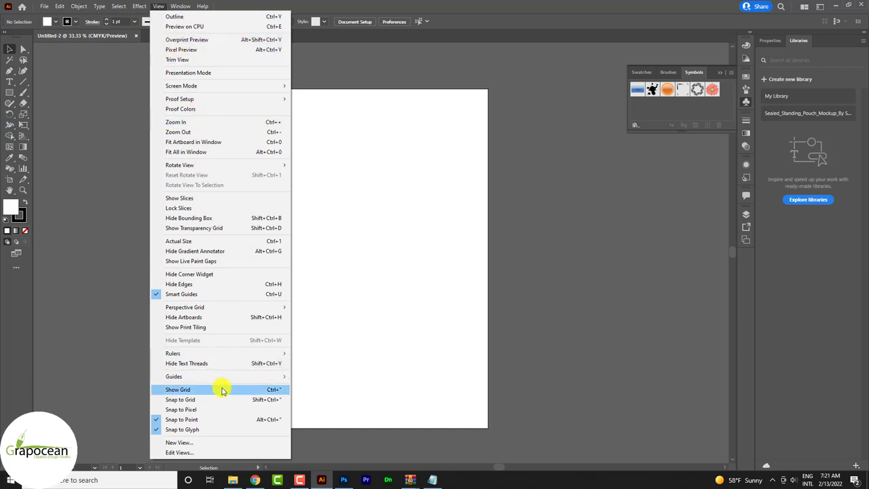
click(223, 391)
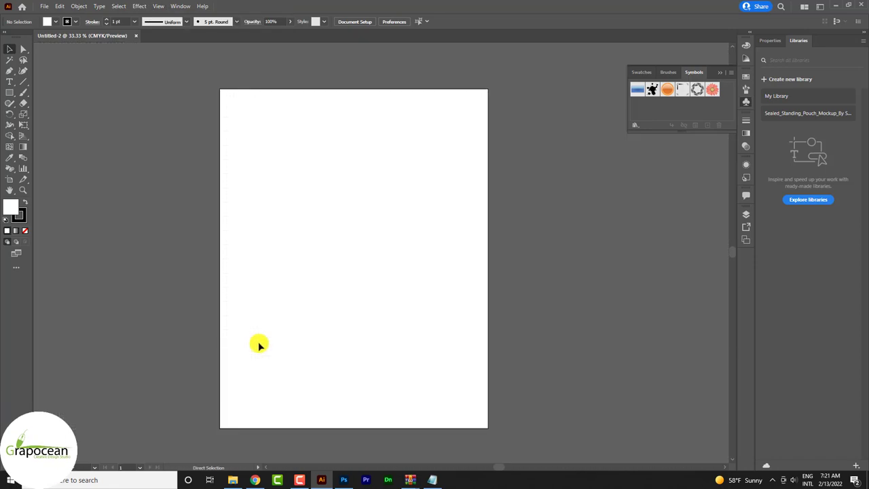
key(ctrl+apostrophe)
key(ctrl+apostrophe)
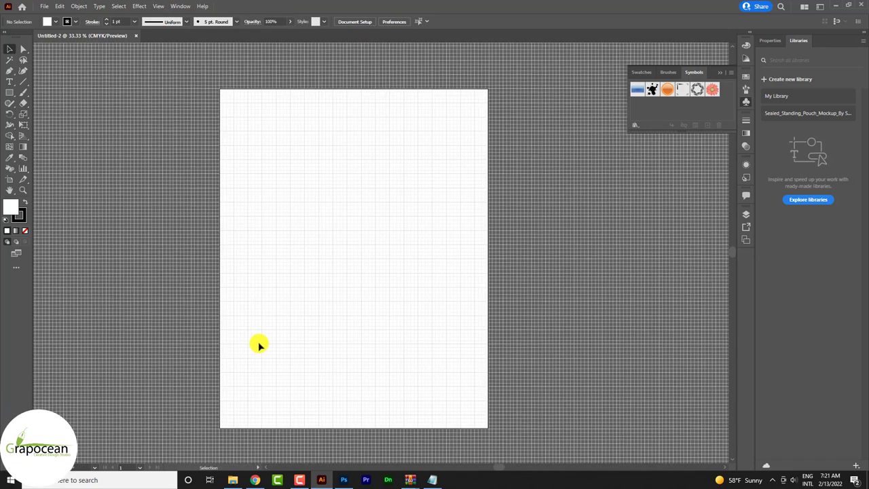
scroll(421, 176, up, 2)
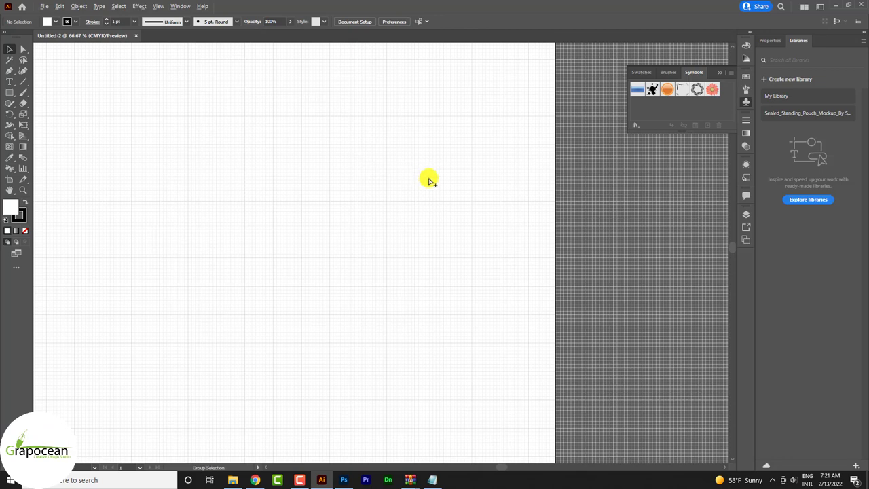
scroll(428, 181, down, 1)
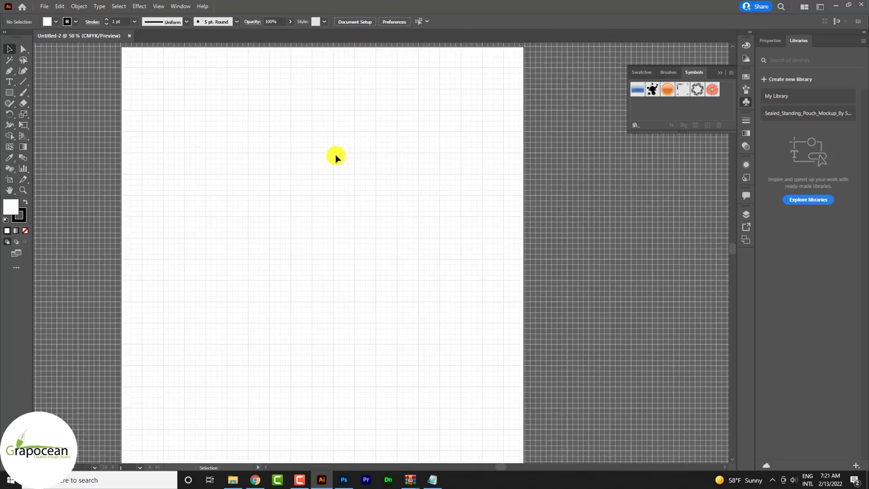
click(11, 70)
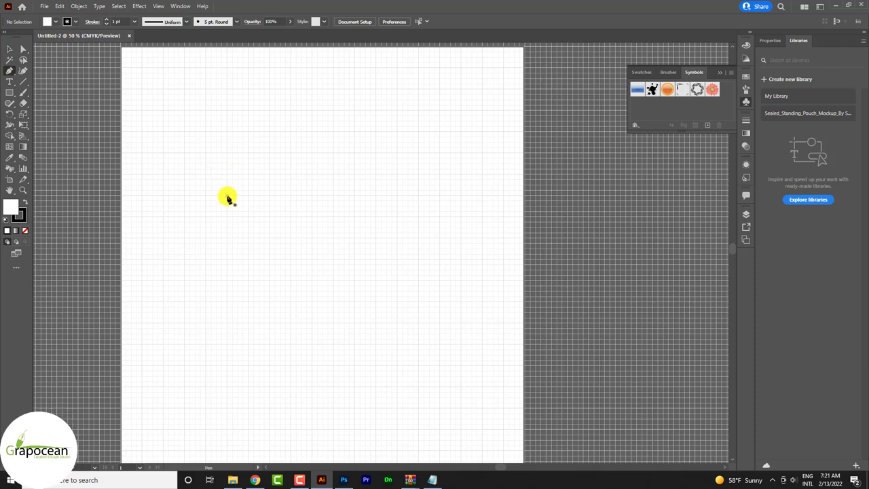
Pen-draw the banner's rounded left side, curved top edge and sharp top-right corner.
click(227, 197)
key(ctrl+plus)
click(197, 164)
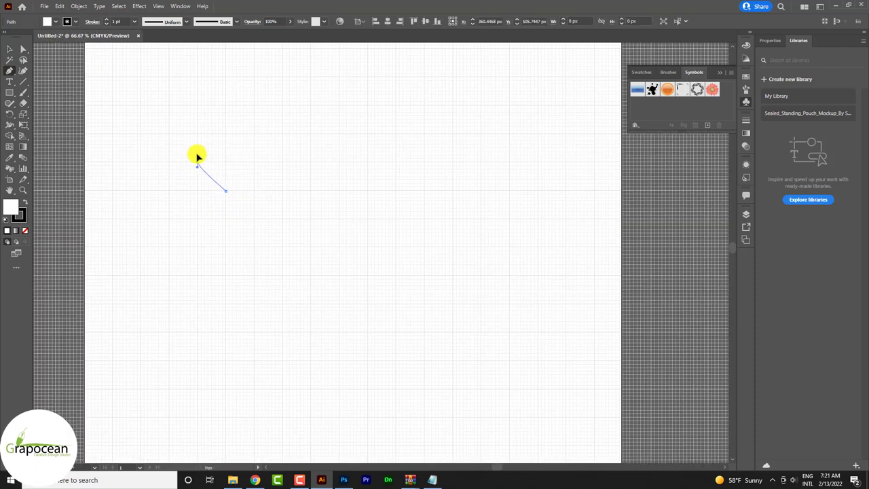
drag(196, 163, 197, 135)
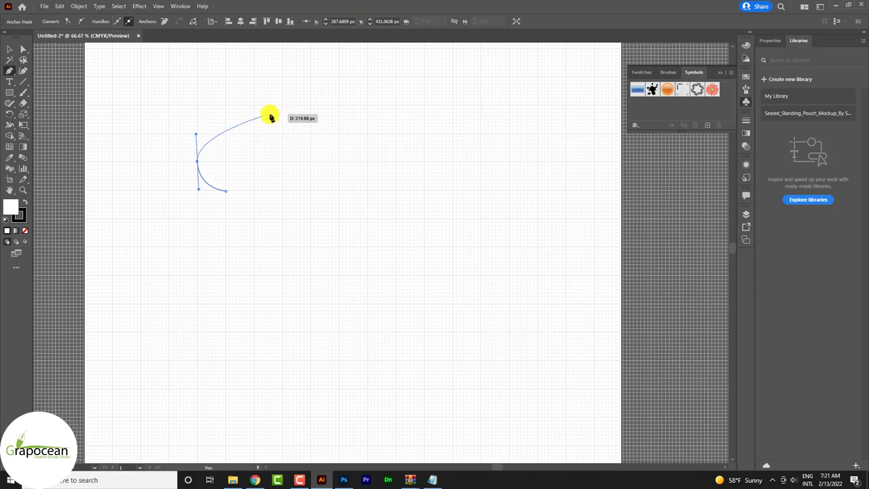
mouse_move(312, 106)
mouse_down()
mouse_move(339, 112)
mouse_move(351, 105)
mouse_up()
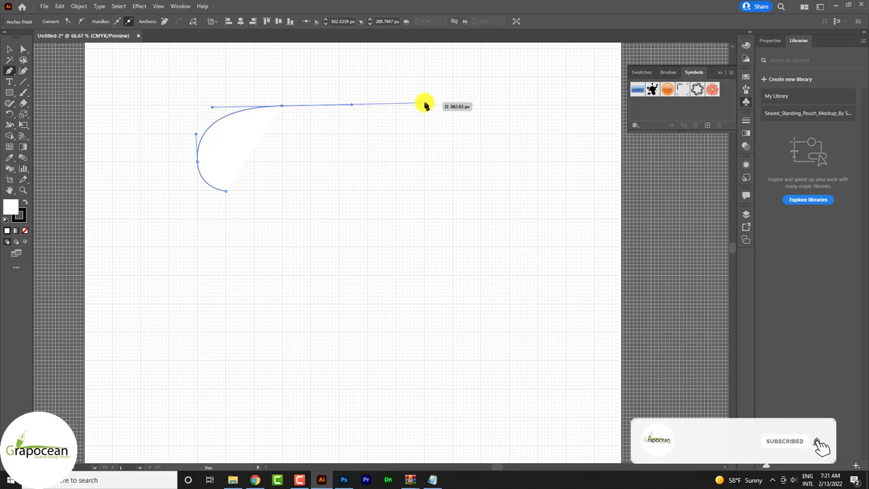
drag(415, 106, 434, 96)
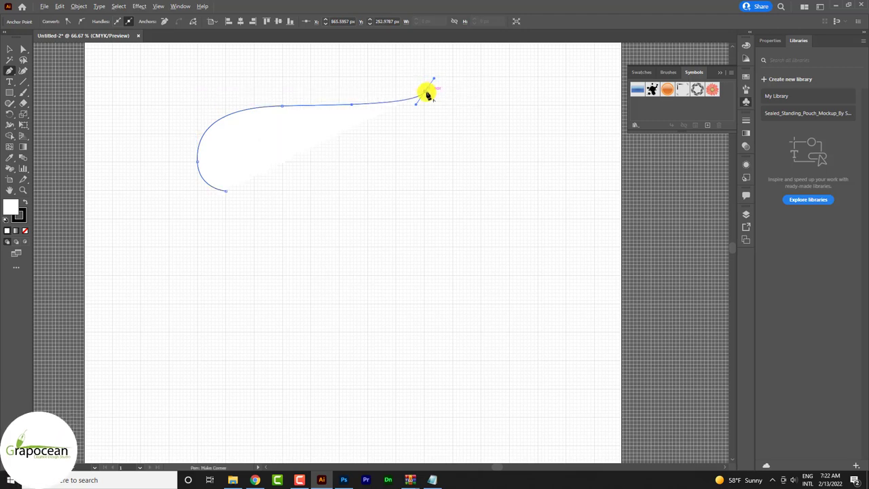
click(424, 100)
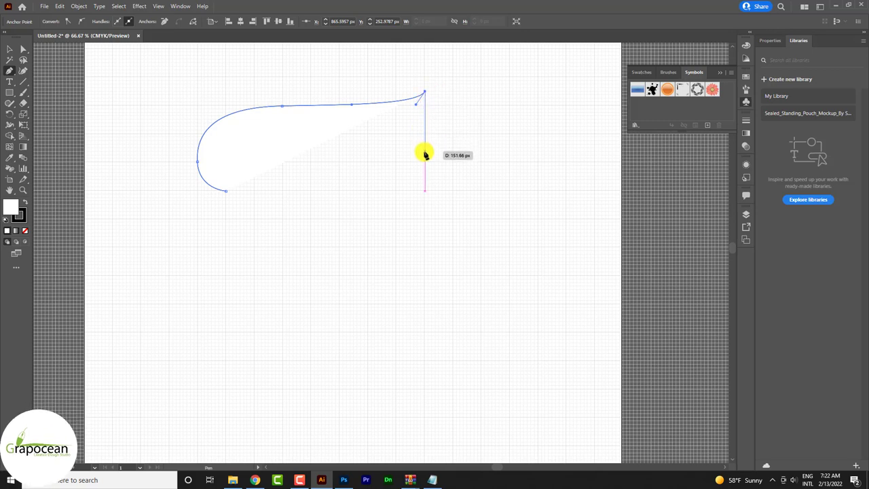
Shape the lower-right corner and wavy bottom edge to close the banner outline.
mouse_move(424, 192)
mouse_down()
mouse_move(352, 215)
mouse_move(355, 207)
mouse_up()
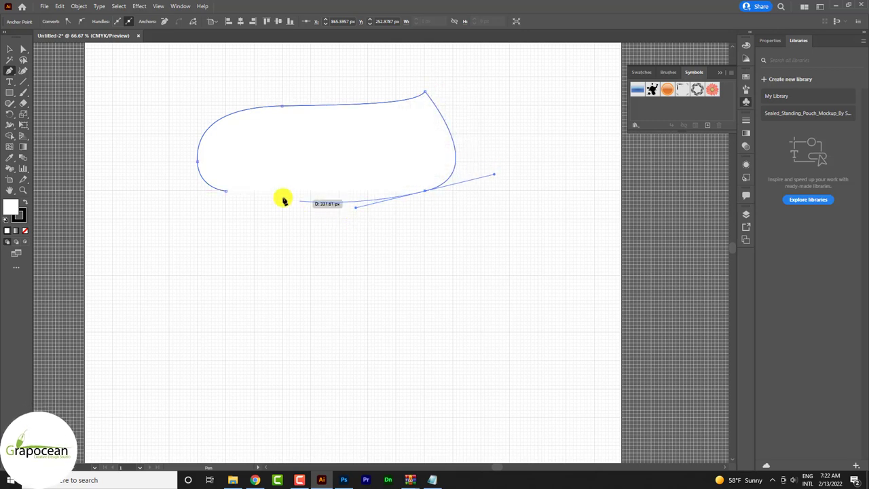
key(ctrl+z)
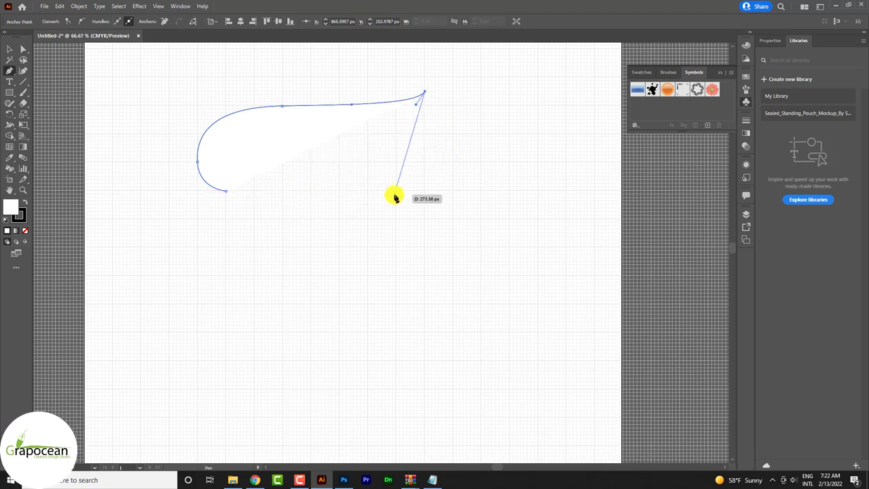
alt+scroll(397, 191, up, 2)
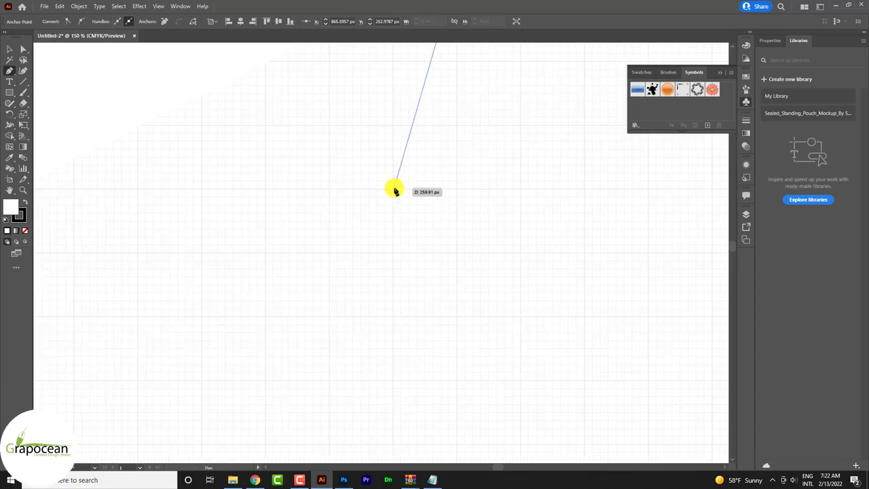
drag(276, 191, 241, 194)
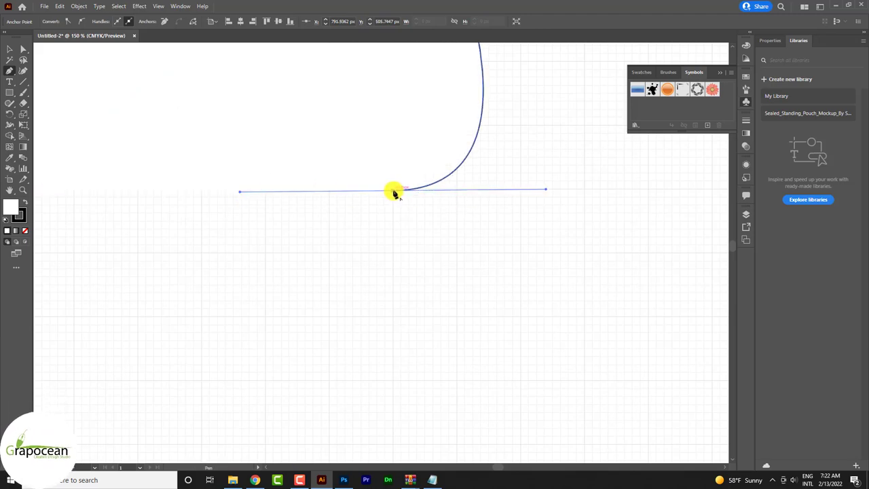
ctrl+click(393, 193)
drag(394, 189, 392, 191)
scroll(406, 189, down, 5)
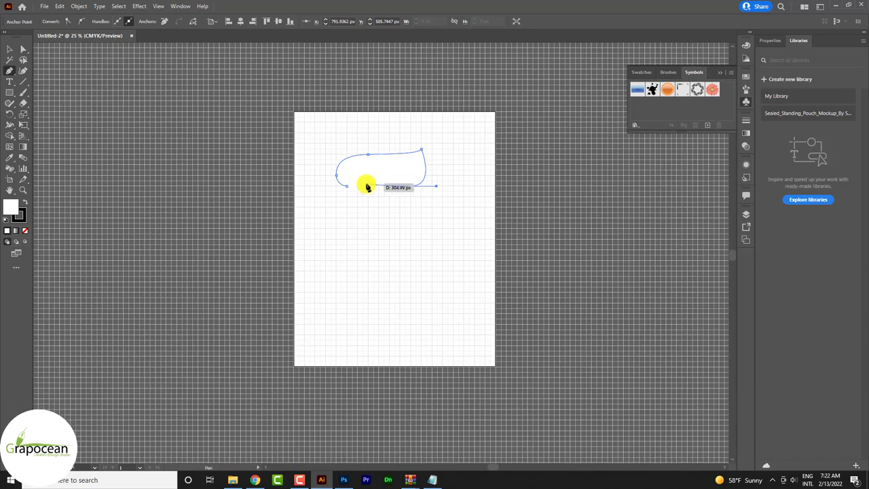
scroll(359, 188, up, 2)
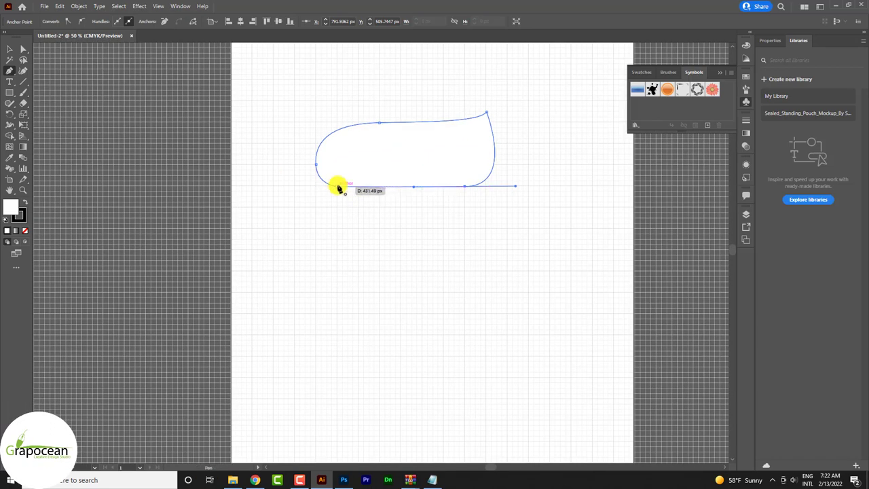
drag(338, 188, 336, 212)
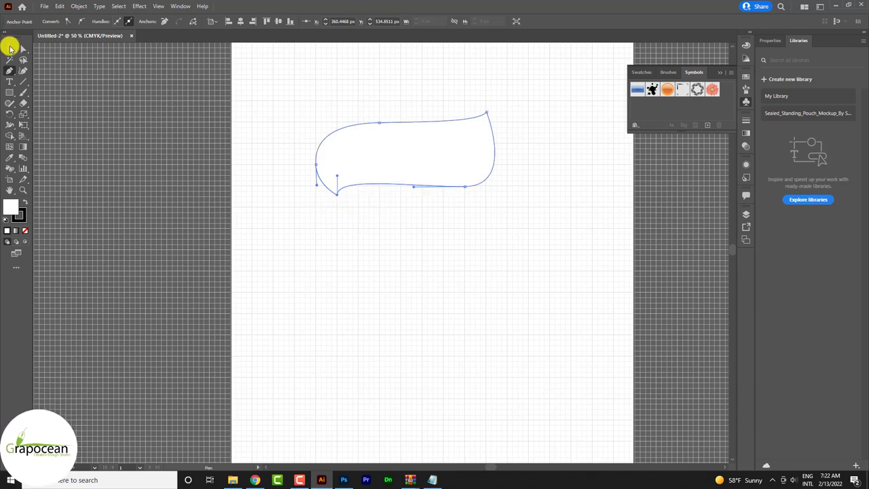
click(9, 48)
click(463, 205)
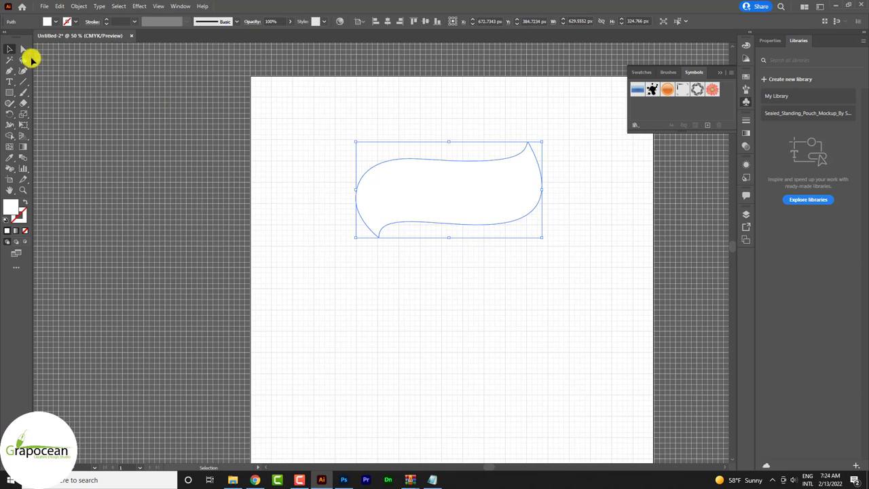
Fill the banner shape with solid purple #5929b2 and no stroke.
click(47, 21)
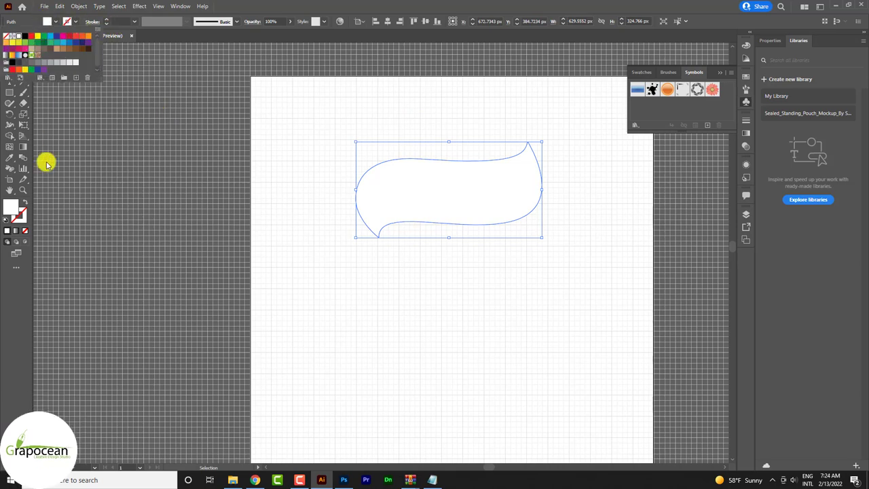
double_click(12, 205)
text(#5929b2)
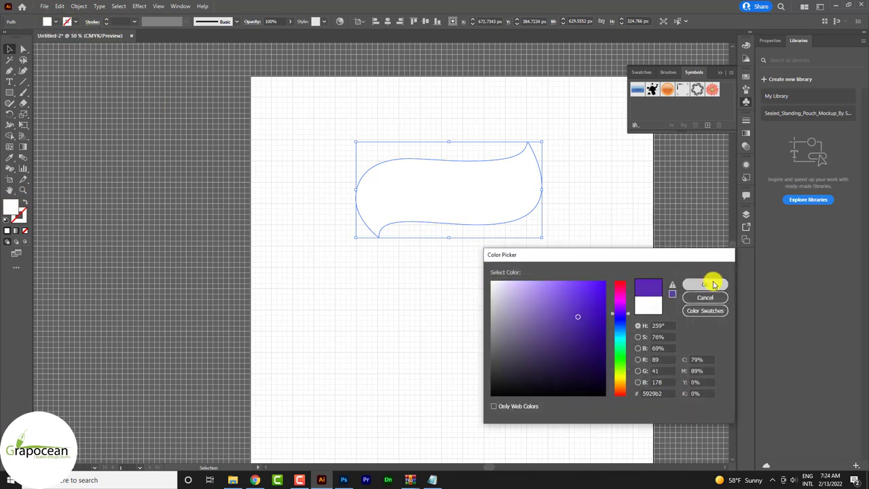
click(710, 280)
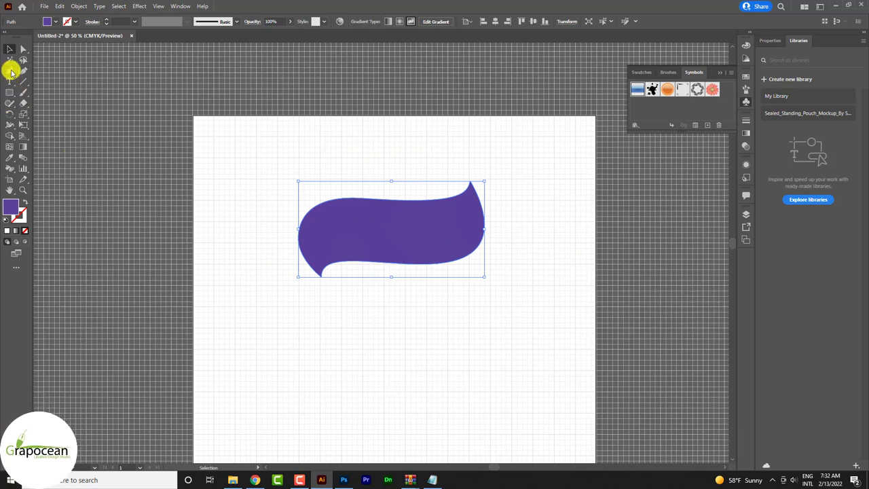
click(10, 70)
Draw a curved path along the inside top edge of the purple shape.
scroll(473, 201, up, 1)
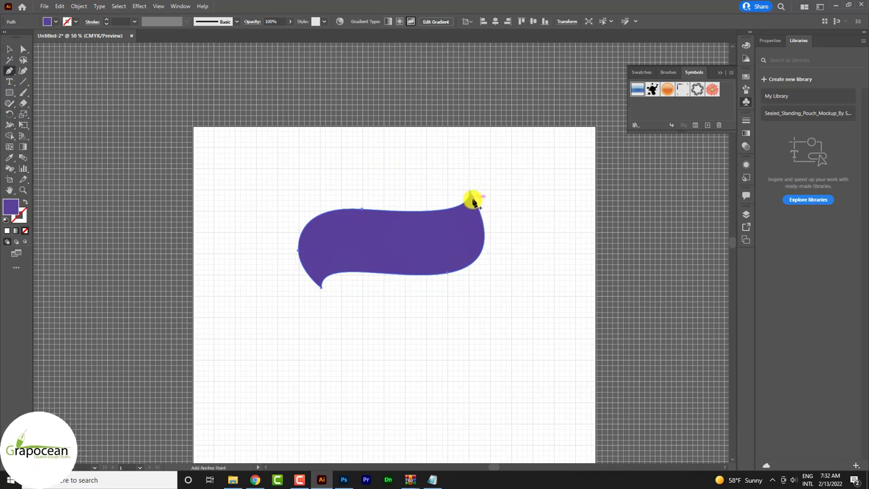
click(469, 196)
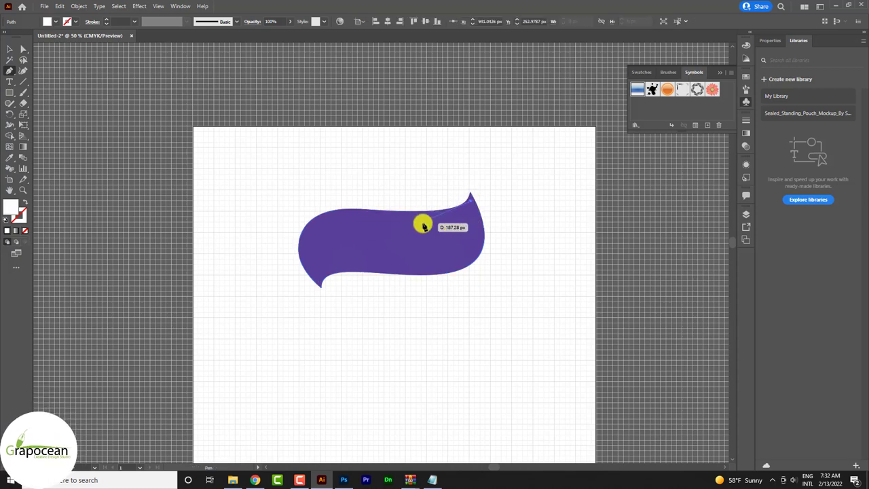
drag(369, 218, 363, 215)
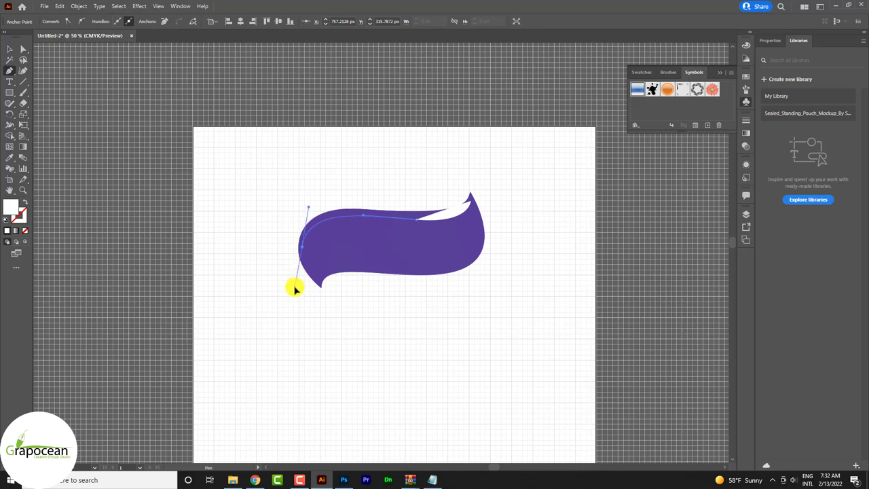
drag(295, 289, 294, 287)
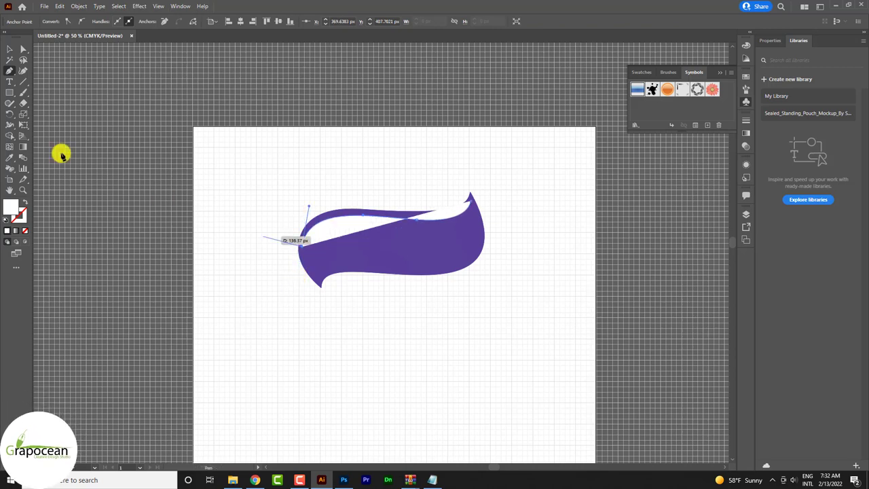
click(9, 48)
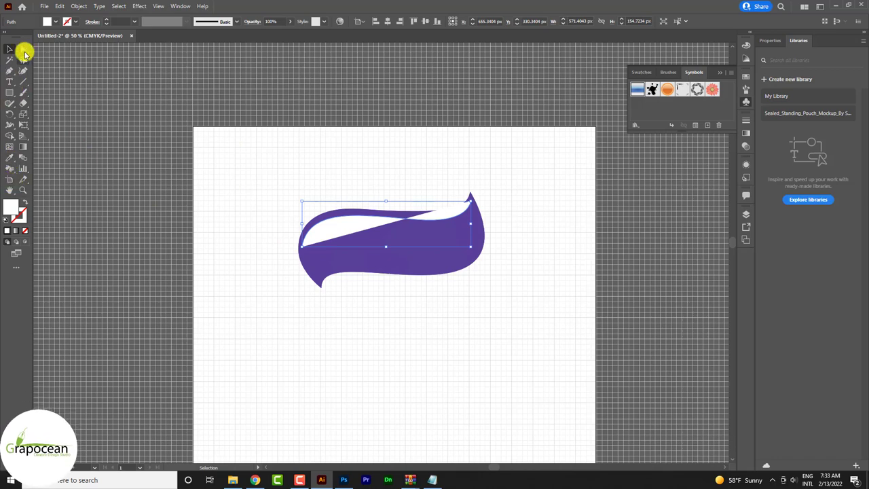
Give the curve no fill, a 9 pt white stroke and a both-ends tapered width profile.
click(54, 21)
click(11, 38)
click(68, 21)
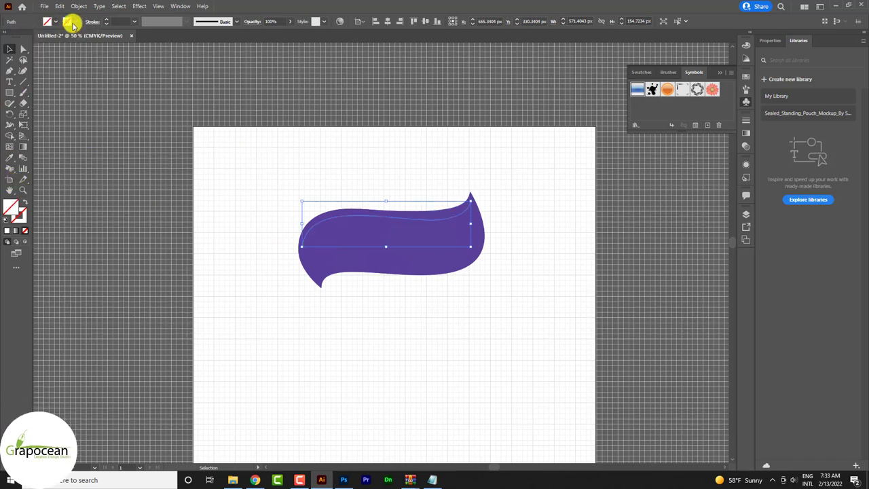
click(16, 39)
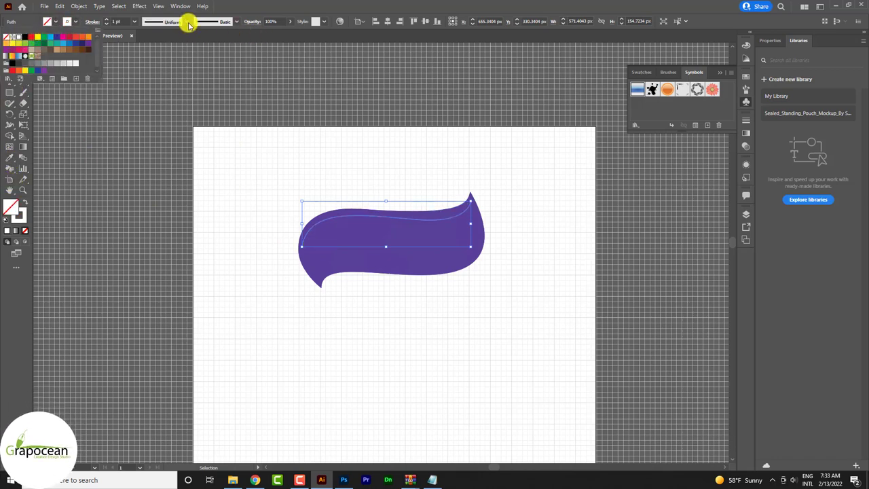
click(107, 21)
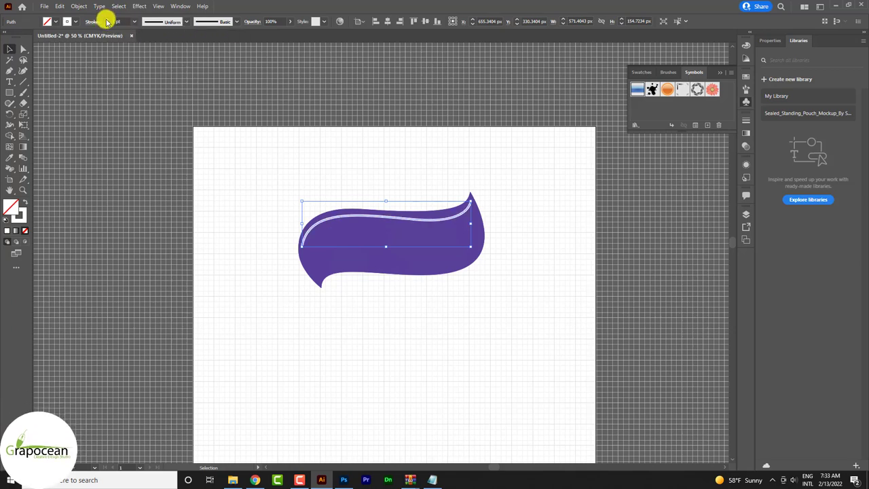
click(186, 21)
click(171, 51)
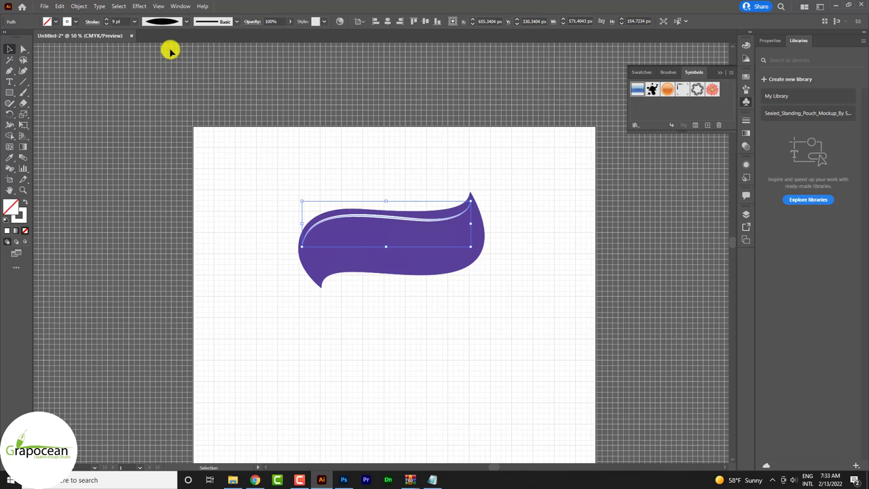
click(139, 6)
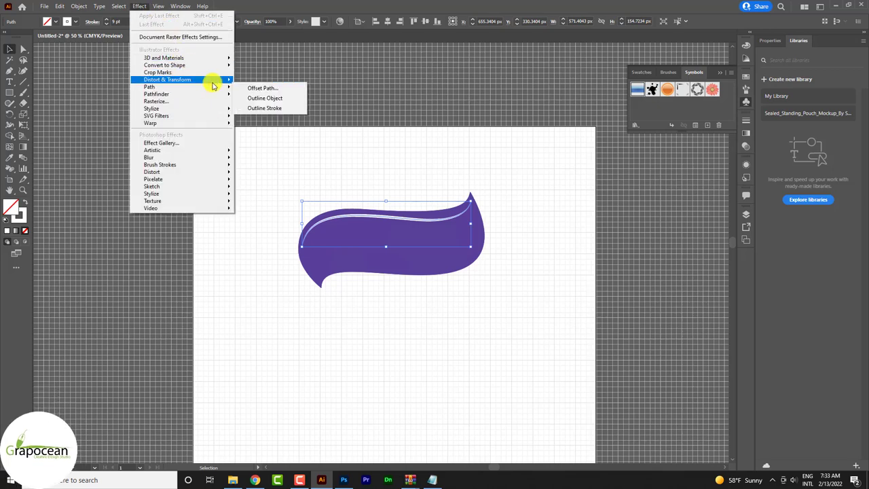
mouse_move(182, 157)
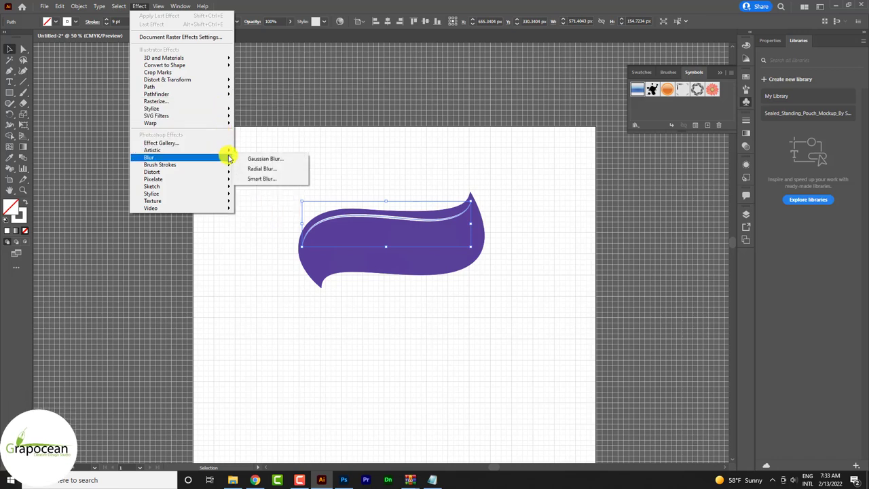
Blur the white stroke with a 28.19 px Gaussian Blur for a glossy sheen.
click(254, 158)
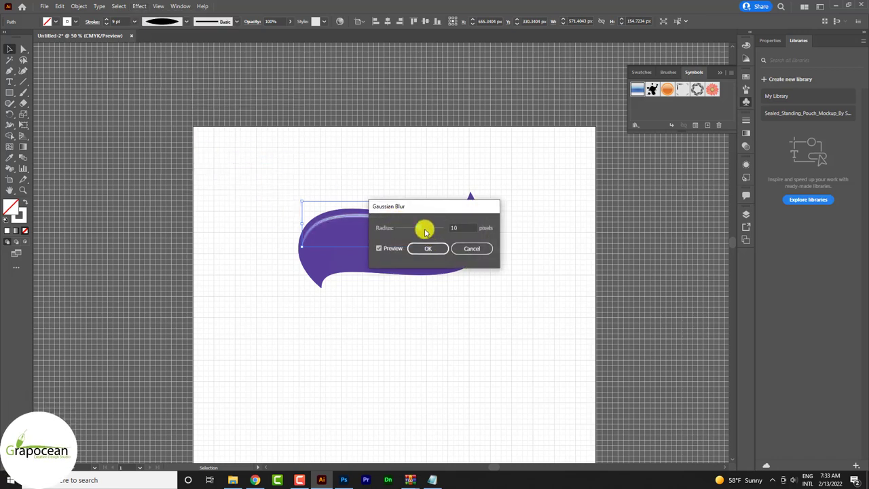
drag(425, 232, 422, 232)
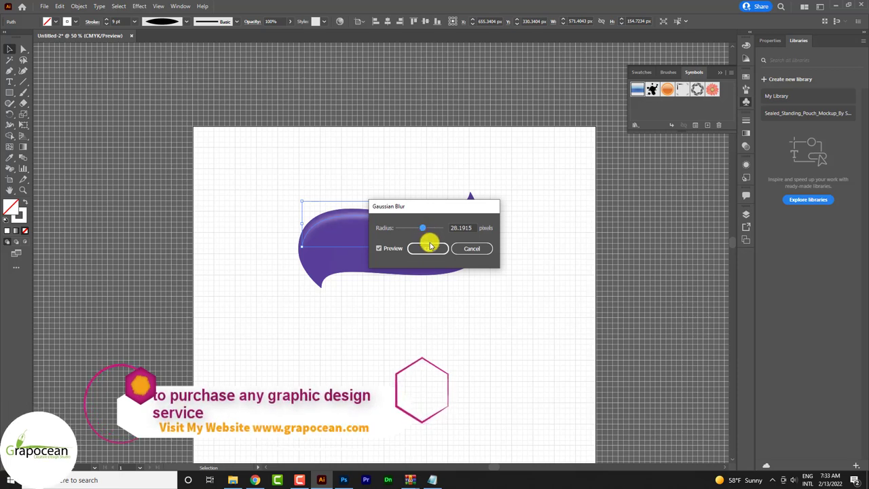
click(430, 249)
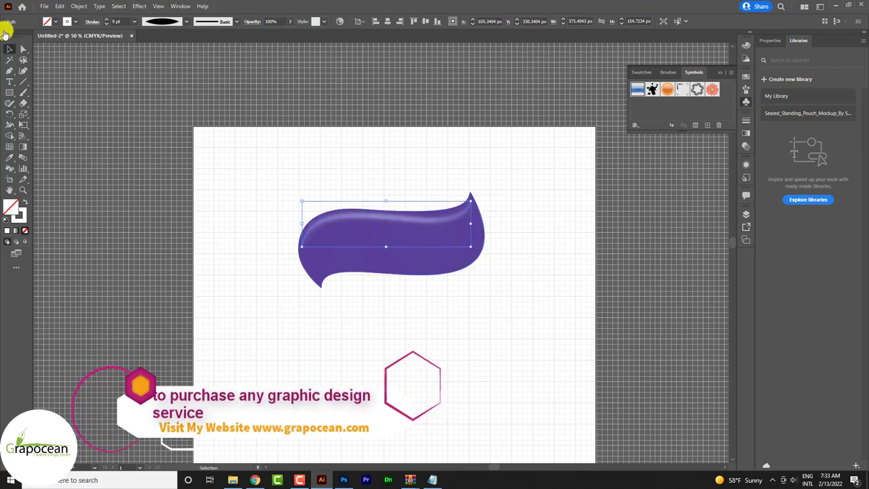
click(281, 200)
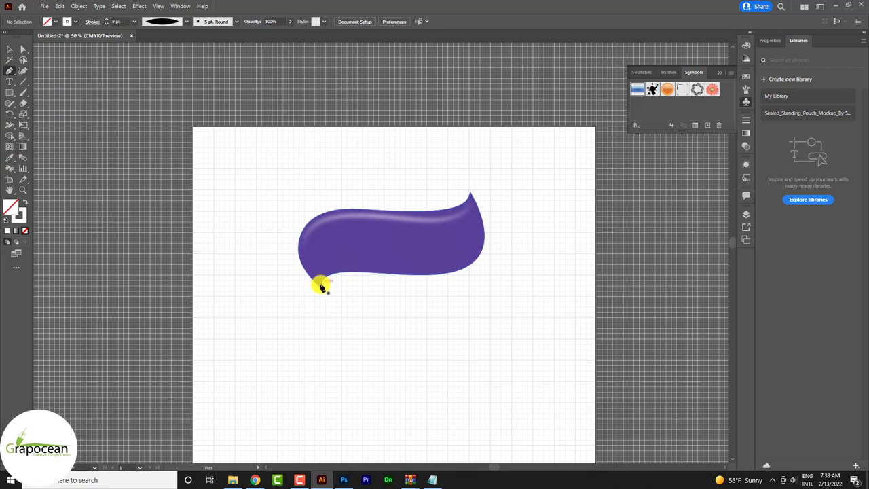
Pen-trace the banner's bottom edge from its lower tip up the right side.
scroll(322, 287, up, 1)
click(322, 286)
drag(338, 262, 366, 264)
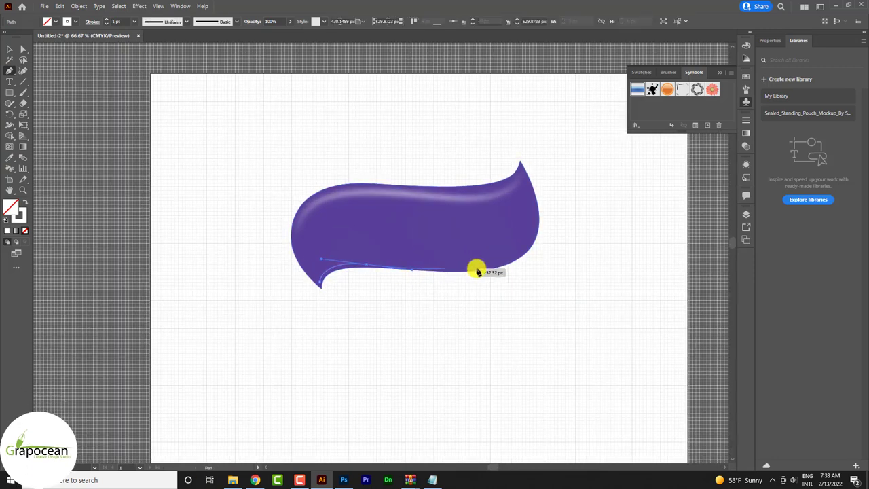
mouse_move(528, 238)
mouse_down()
mouse_move(542, 209)
mouse_move(536, 203)
mouse_up()
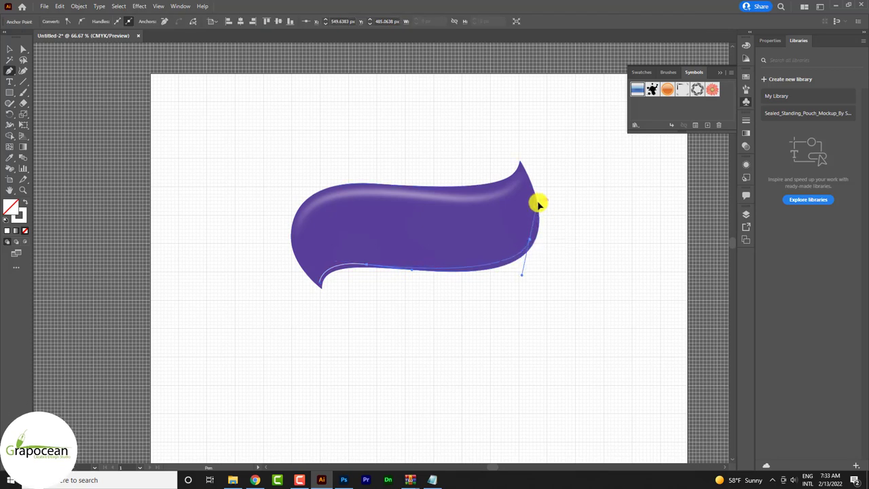
scroll(360, 273, up, 1)
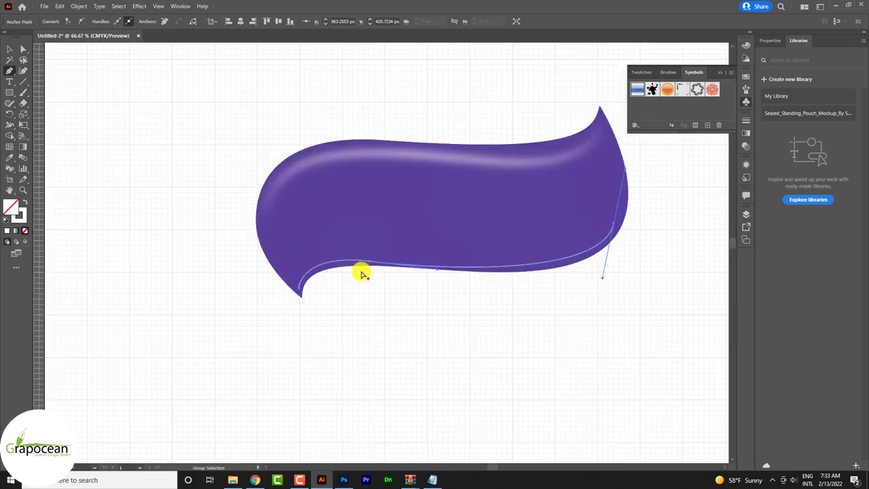
scroll(378, 255, up, 2)
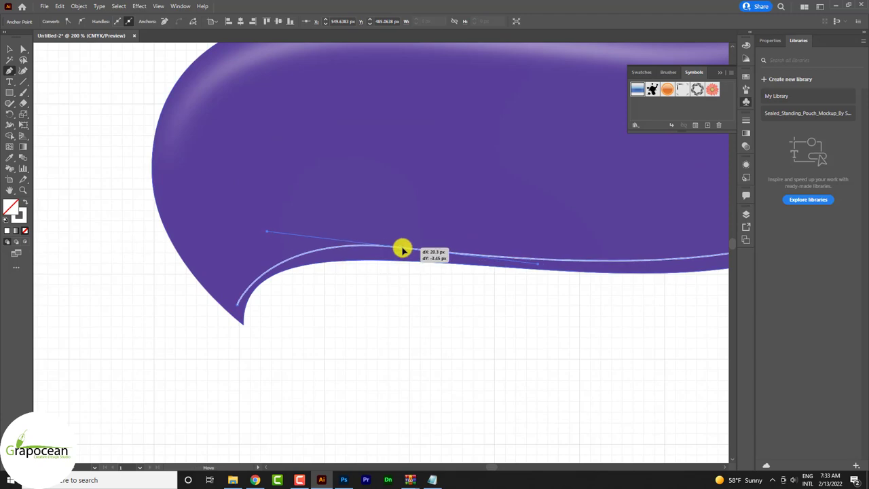
drag(380, 254, 378, 252)
scroll(378, 252, down, 4)
scroll(497, 253, up, 3)
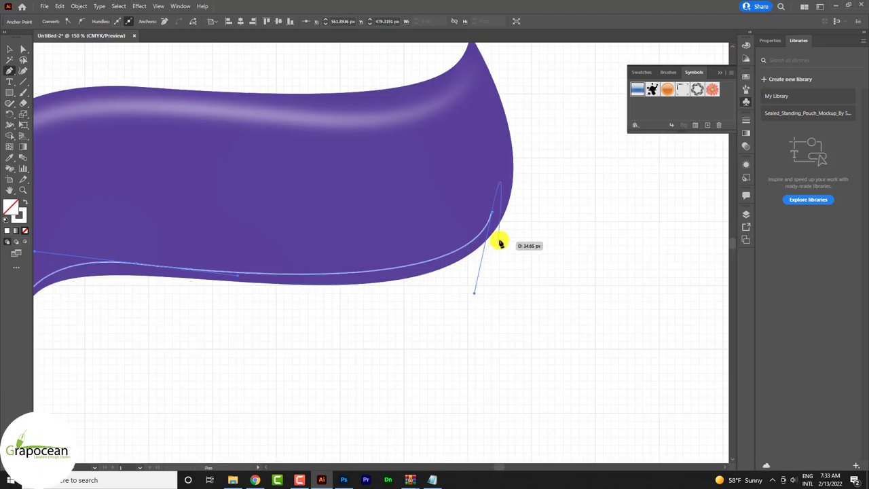
mouse_move(492, 218)
mouse_down()
mouse_move(518, 228)
mouse_move(205, 51)
mouse_move(10, 54)
mouse_up()
scroll(518, 228, down, 2)
click(10, 49)
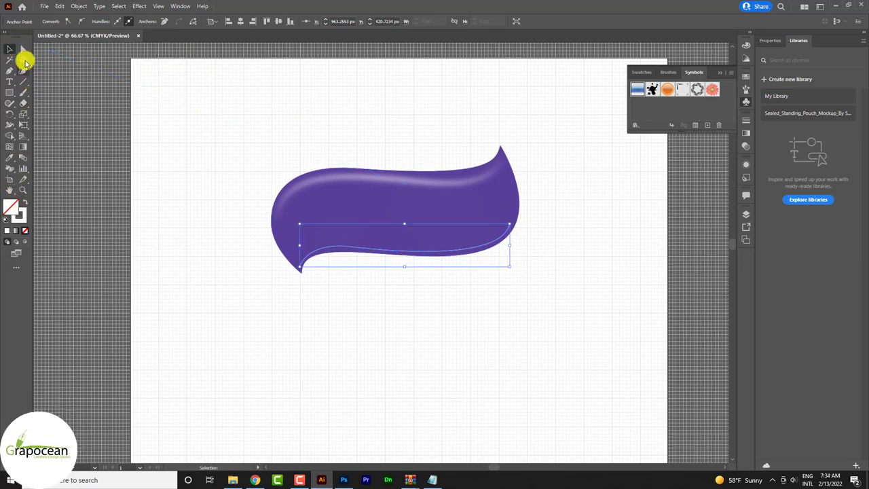
Give the lower edge path an 11 pt black stroke with the tapered Width Profile 1.
click(210, 259)
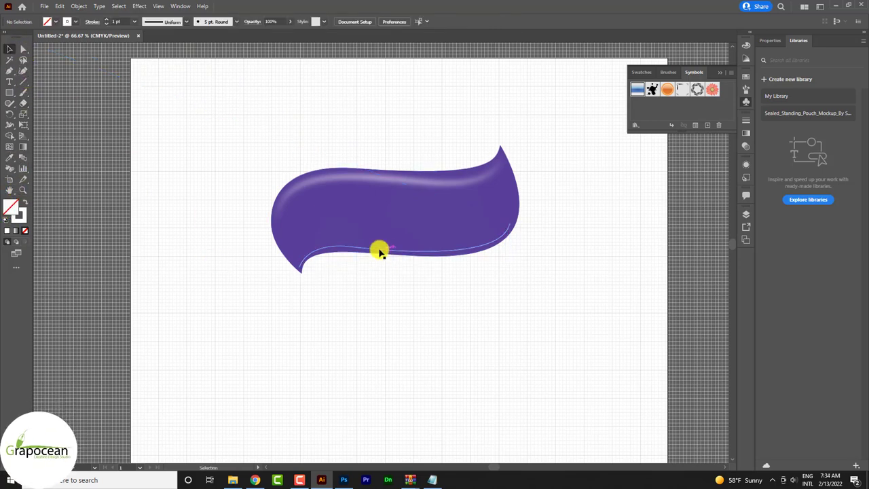
click(379, 251)
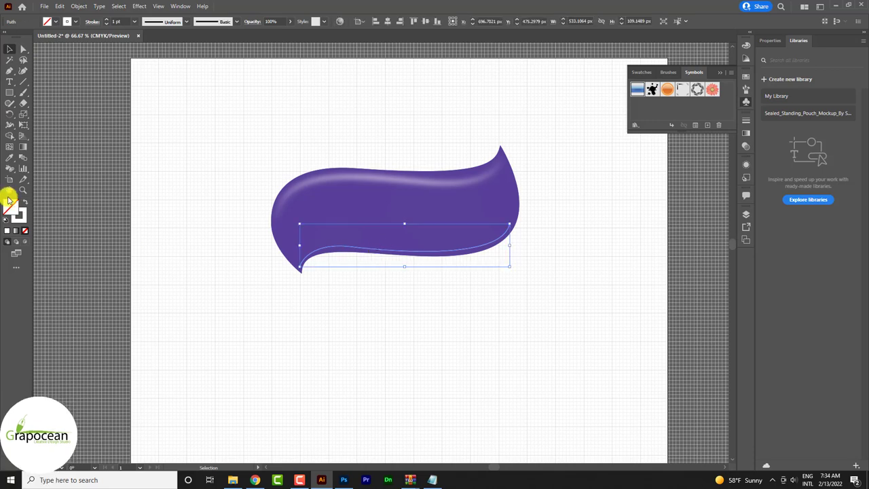
click(108, 22)
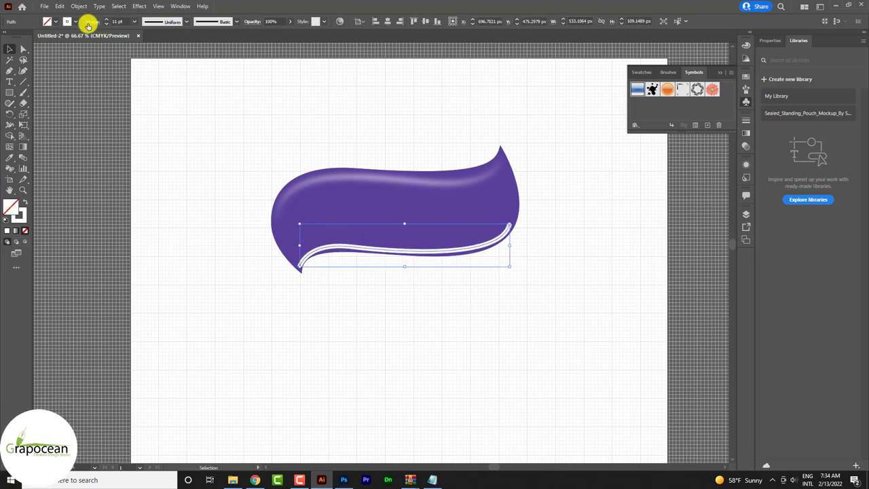
click(75, 21)
click(25, 39)
click(187, 21)
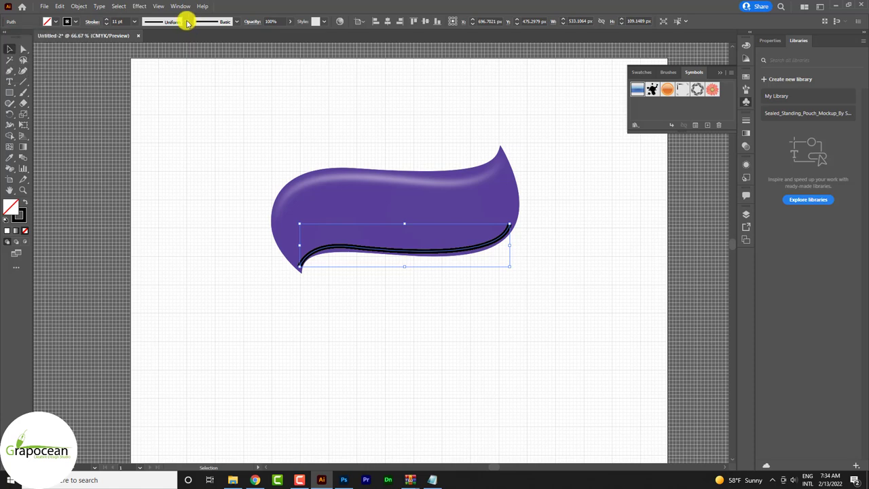
click(187, 22)
click(170, 56)
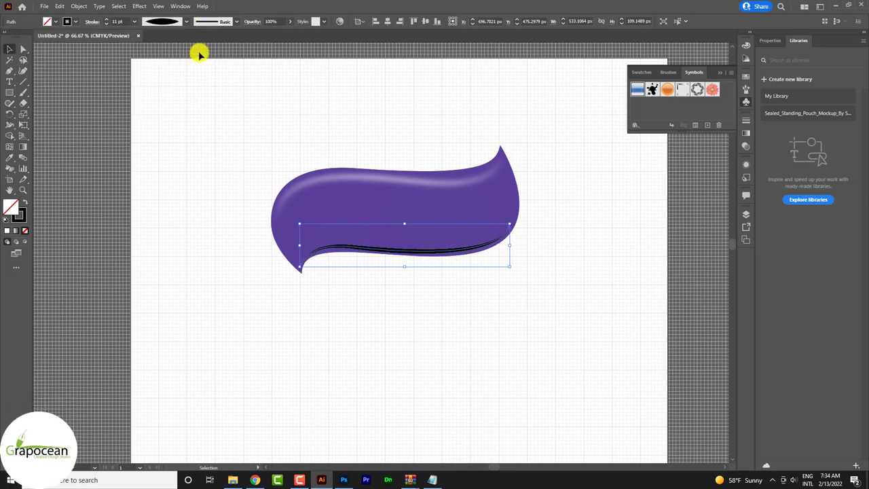
Soften the black stroke with a Gaussian Blur of about 5.74 px.
click(140, 9)
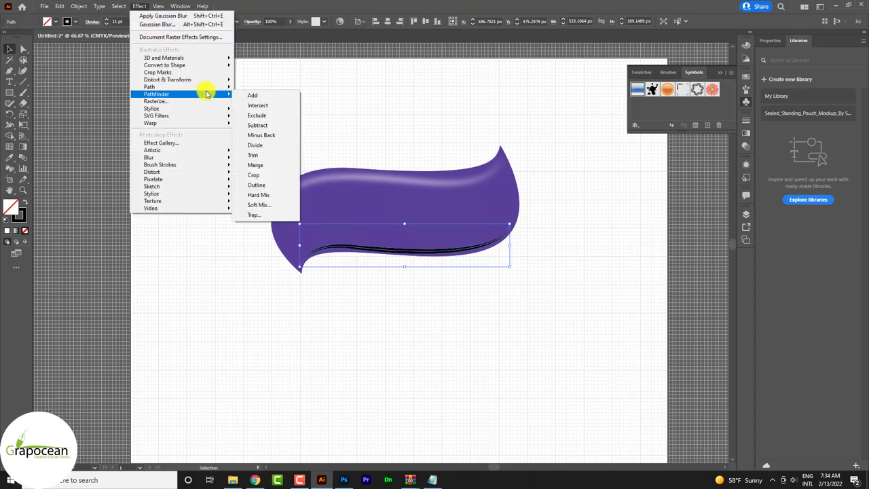
mouse_move(149, 157)
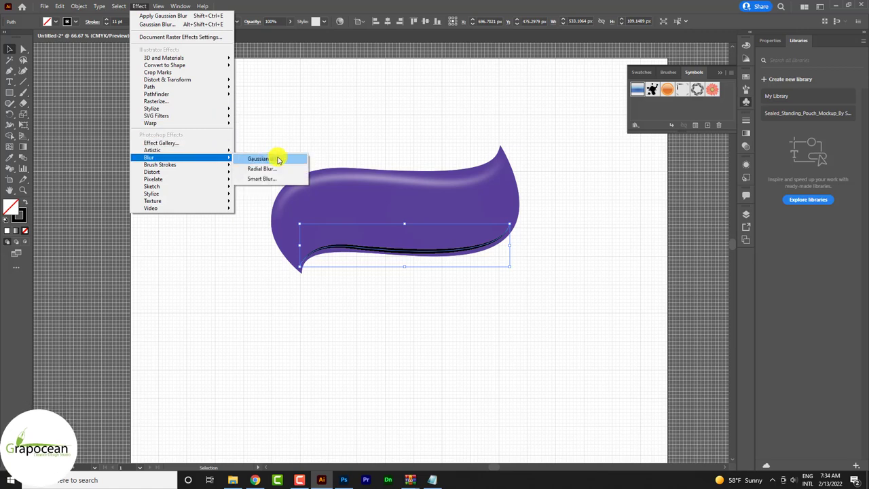
click(277, 160)
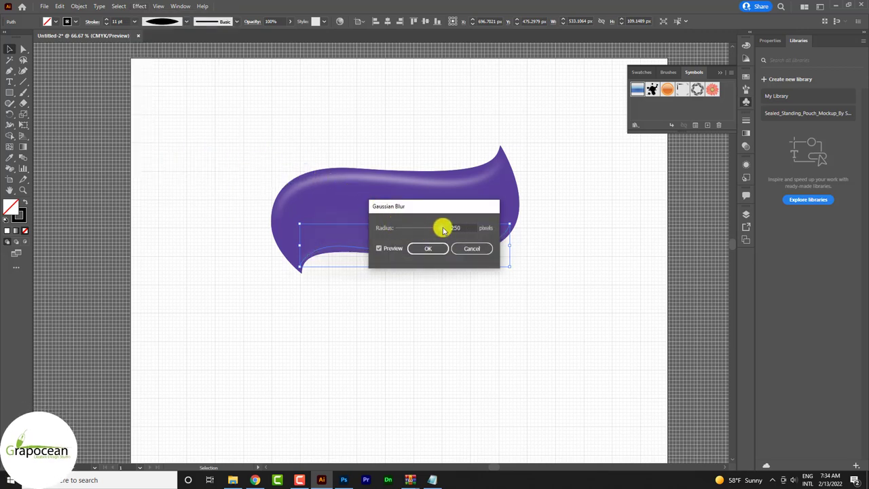
drag(442, 231, 407, 231)
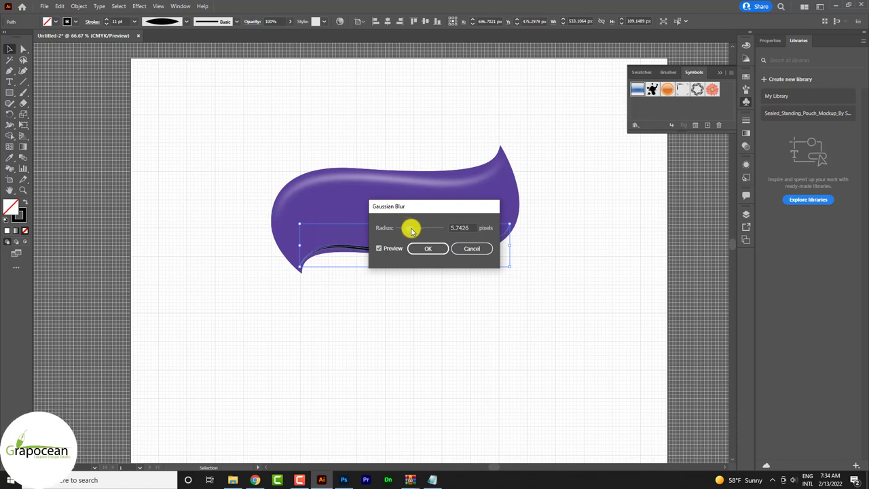
click(428, 249)
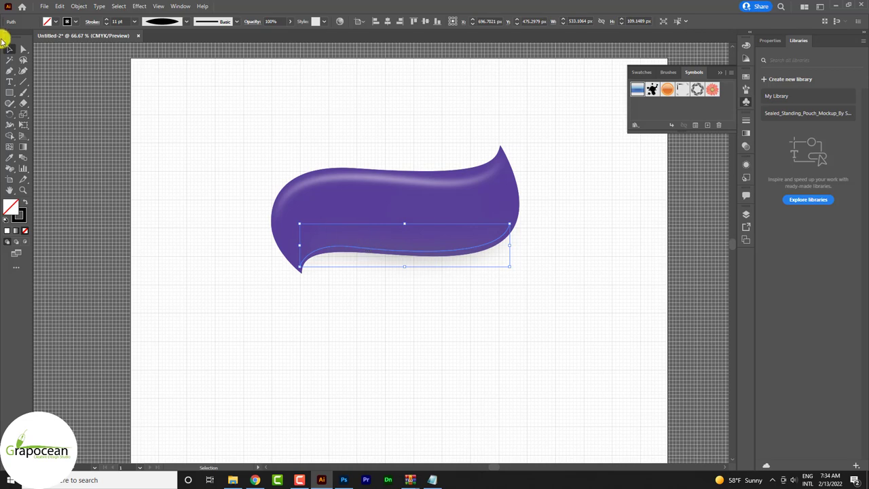
click(453, 279)
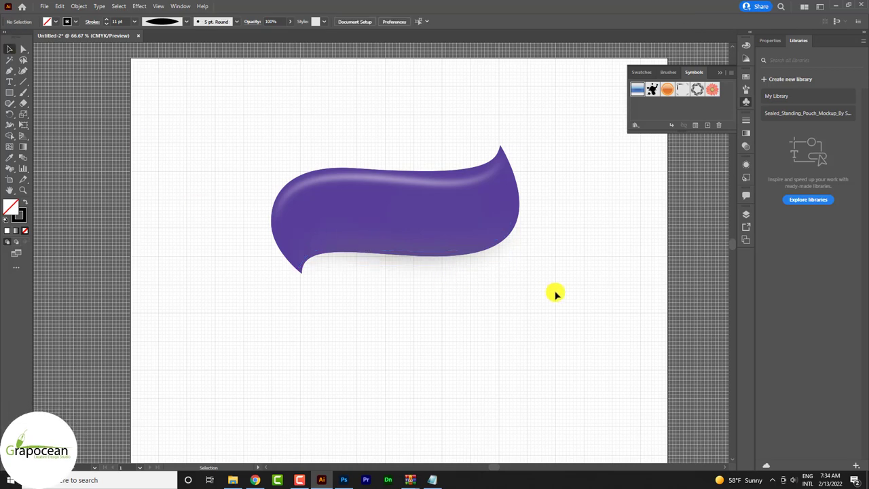
Set the blurred shadow stroke's Transparency blending mode to Darken at 100% opacity.
click(472, 247)
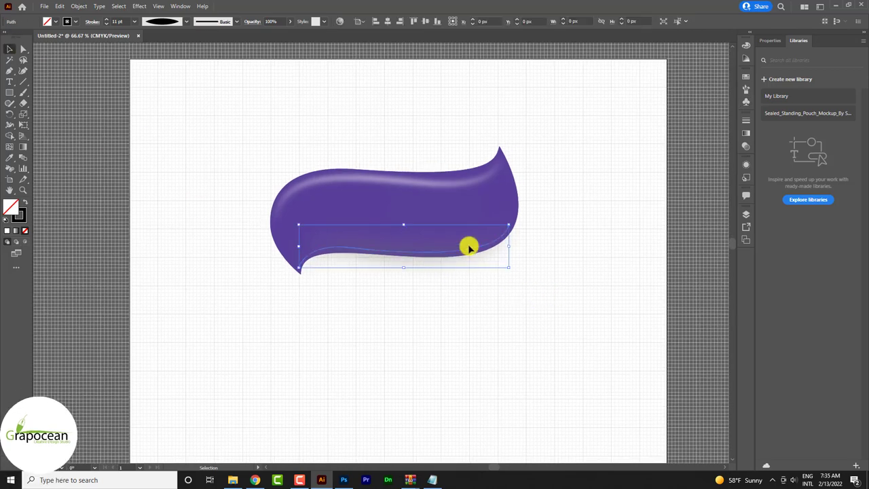
click(745, 145)
click(659, 130)
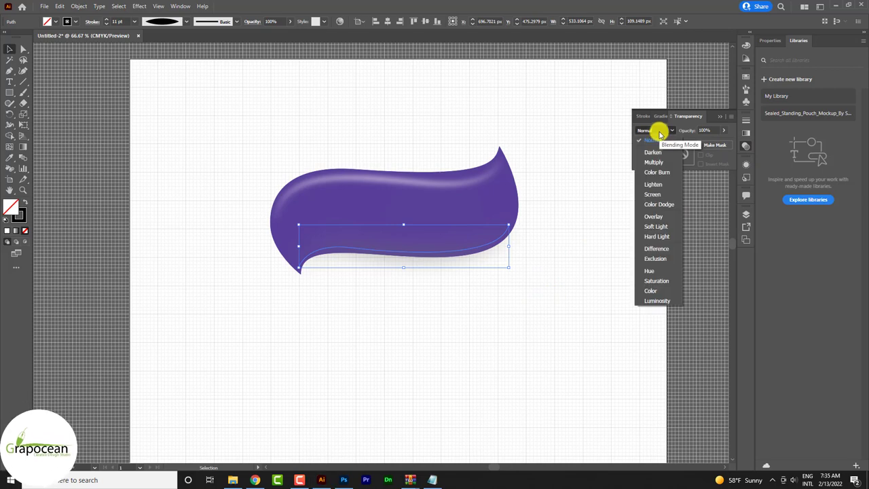
click(658, 152)
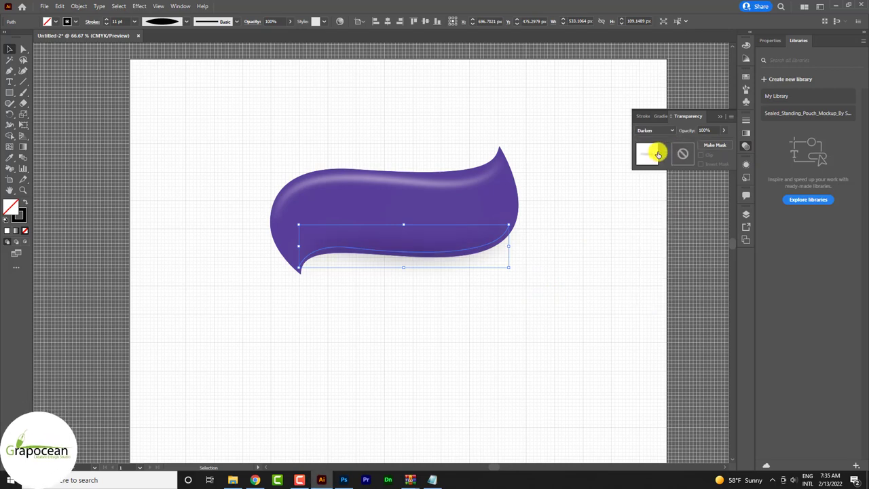
click(557, 281)
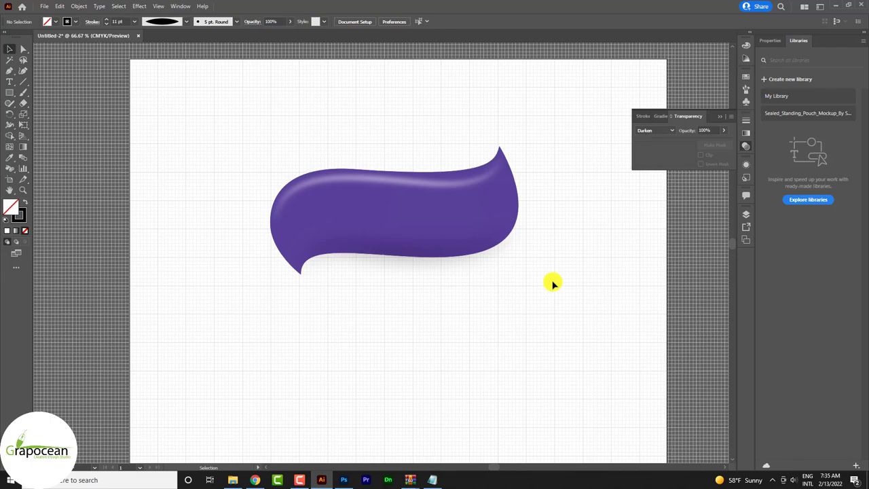
scroll(442, 283, down, 2)
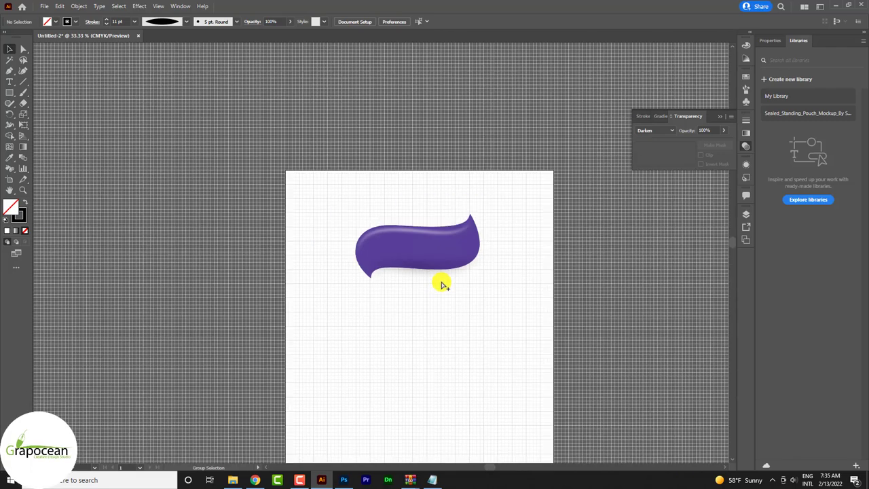
scroll(446, 278, down, 1)
scroll(450, 271, up, 3)
click(442, 252)
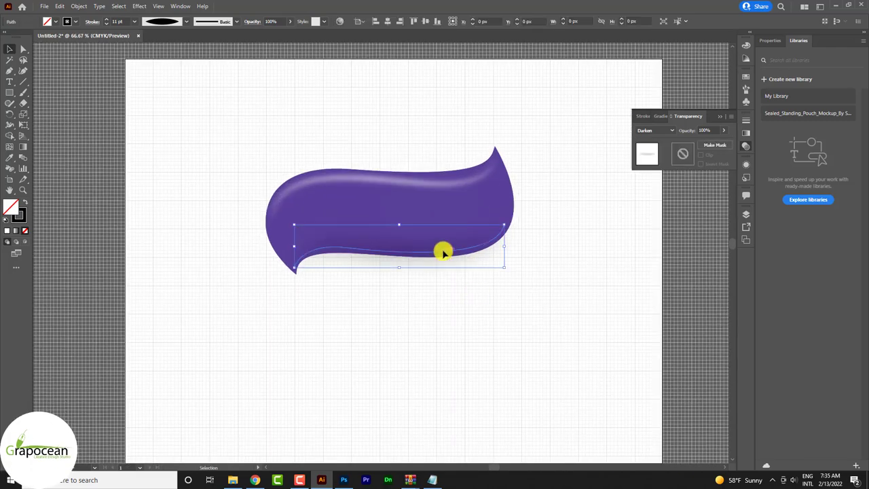
Paste a copy of the purple panel in place.
click(540, 256)
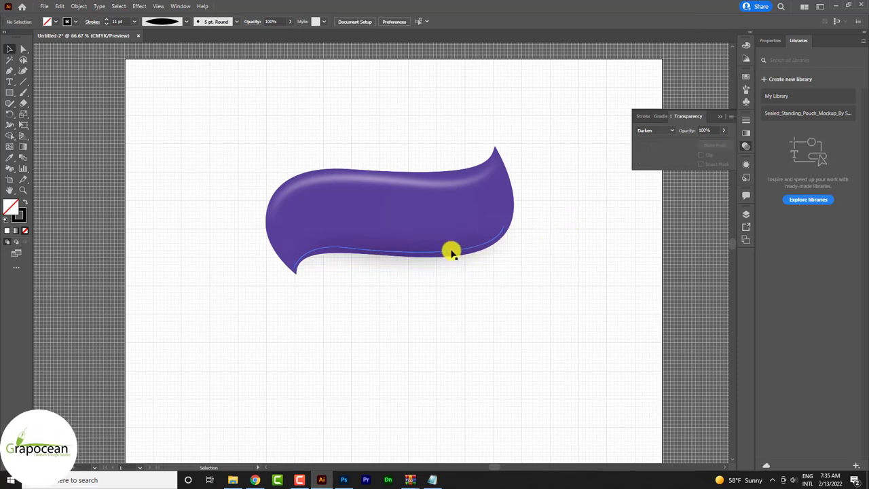
click(450, 251)
click(505, 201)
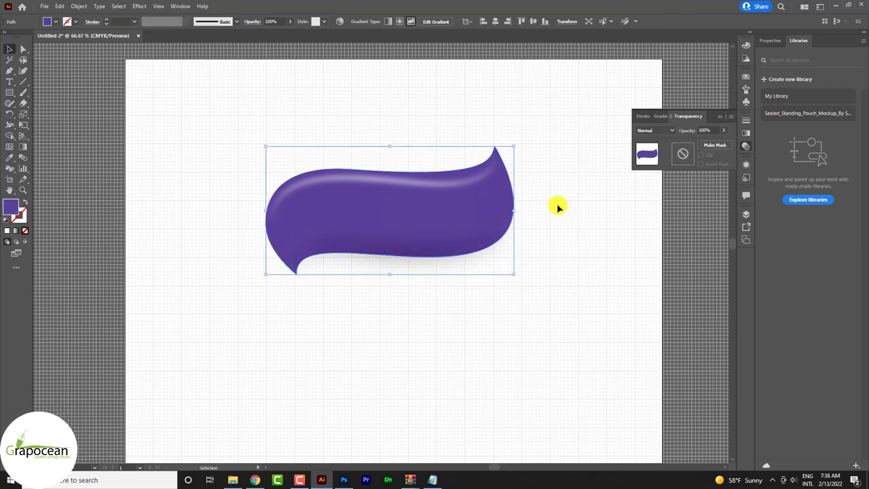
click(536, 207)
click(466, 246)
click(547, 258)
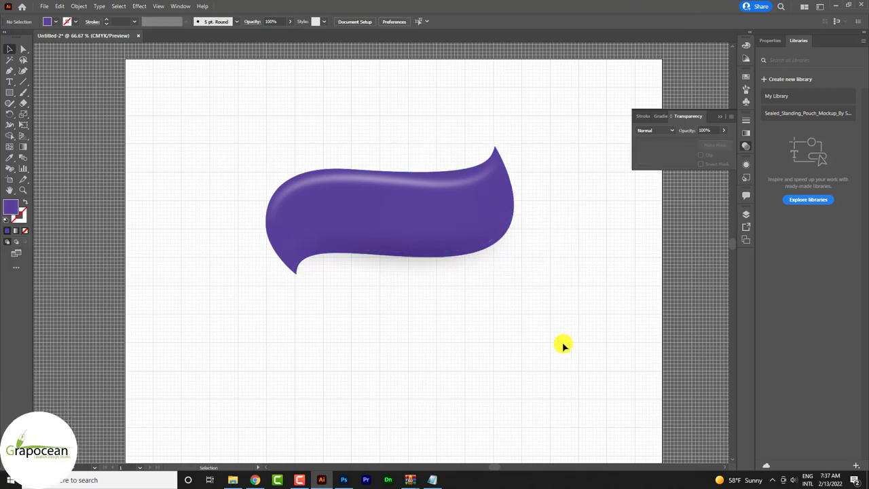
drag(444, 213, 423, 368)
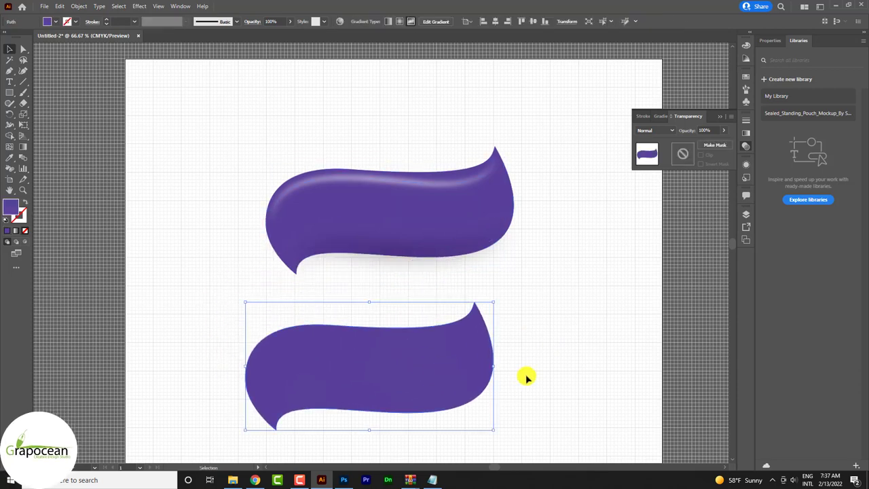
key(ctrl+z)
key(ctrl+z)
key(ctrl+z)
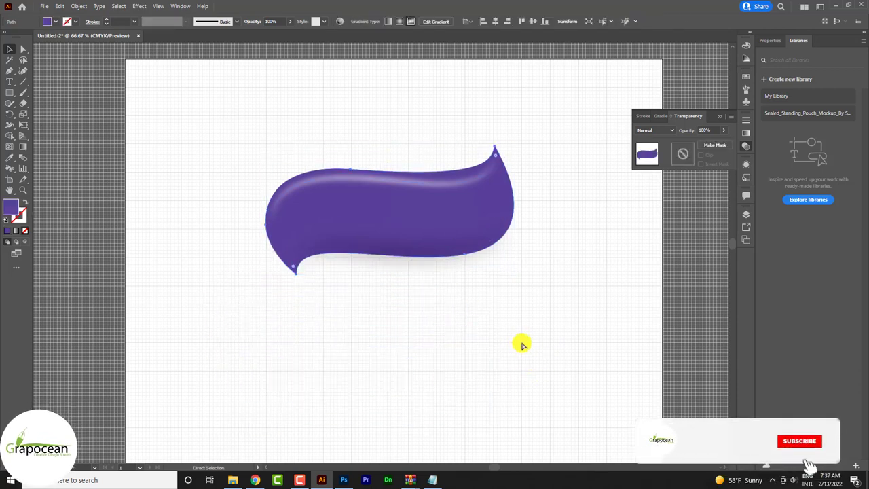
key(ctrl+z)
Stretch the copy's top anchors upward past the purple panel's top edge.
key(v)
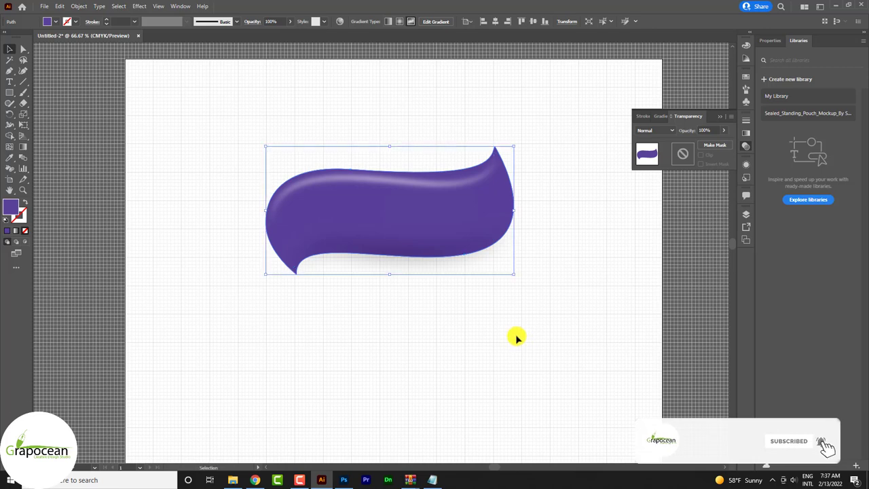
mouse_move(514, 274)
mouse_down()
mouse_move(514, 257)
mouse_move(518, 283)
mouse_up()
key(a)
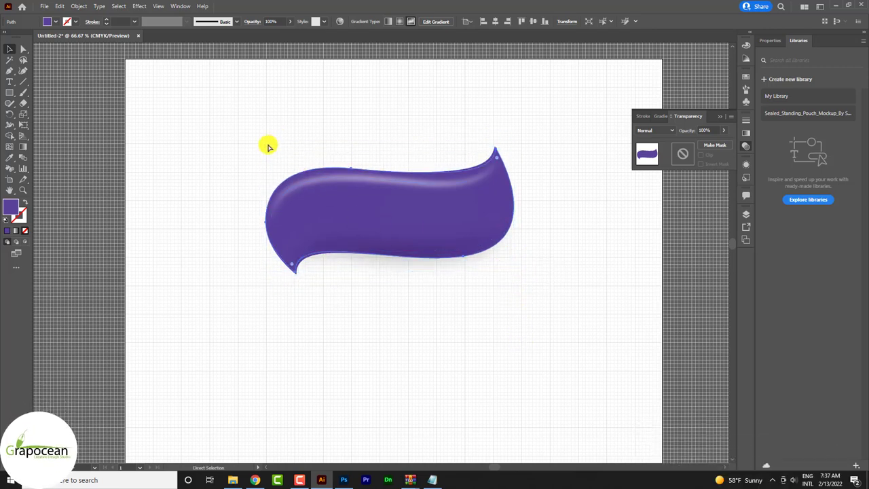
drag(268, 144, 268, 130)
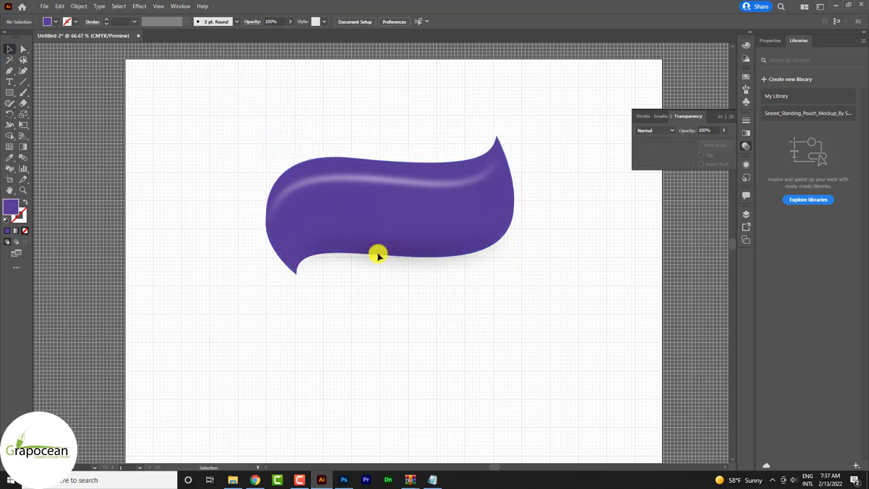
Fill the copy with green #82b229 and send it behind the purple panel.
double_click(12, 207)
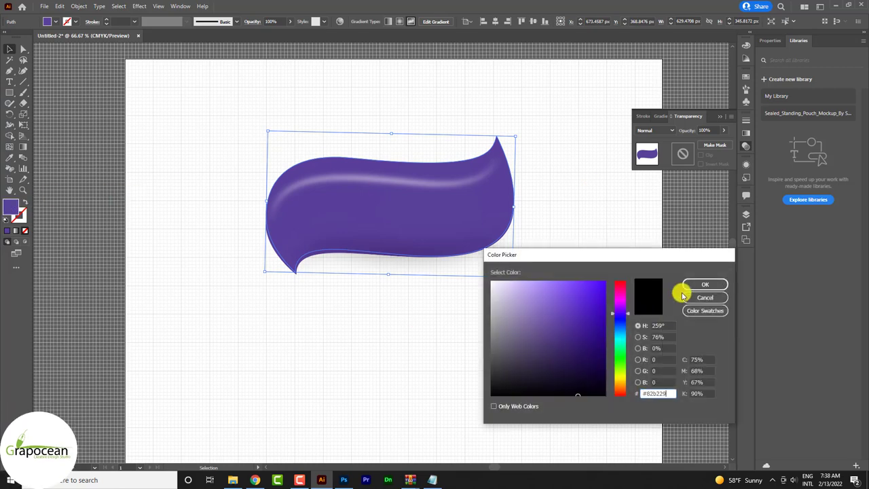
key(ctrl+v)
click(704, 284)
click(548, 333)
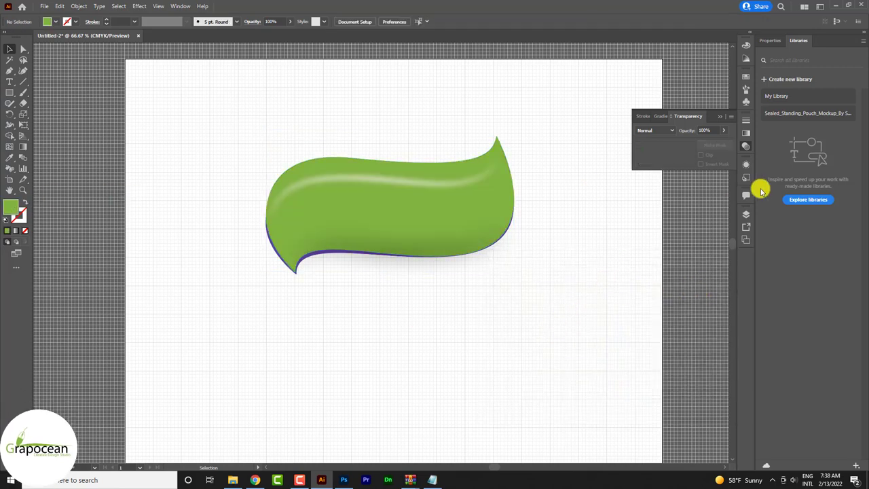
click(345, 168)
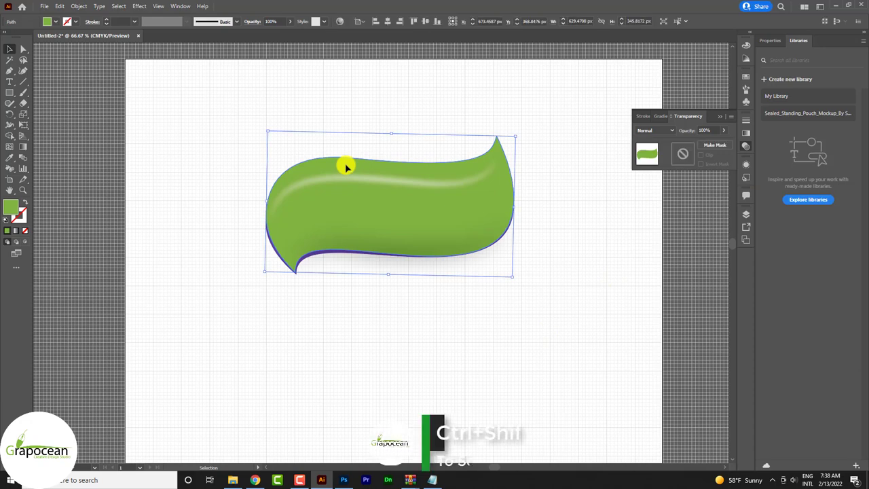
key(ctrl+shift+bracketleft)
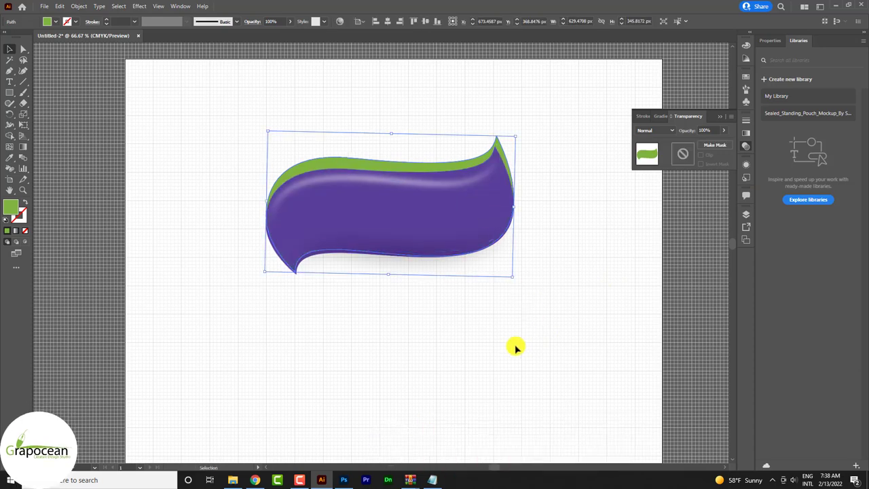
key(ctrl+plus)
Nudge the purple panel group up and left, checking the layout at a zoomed-out view.
click(468, 384)
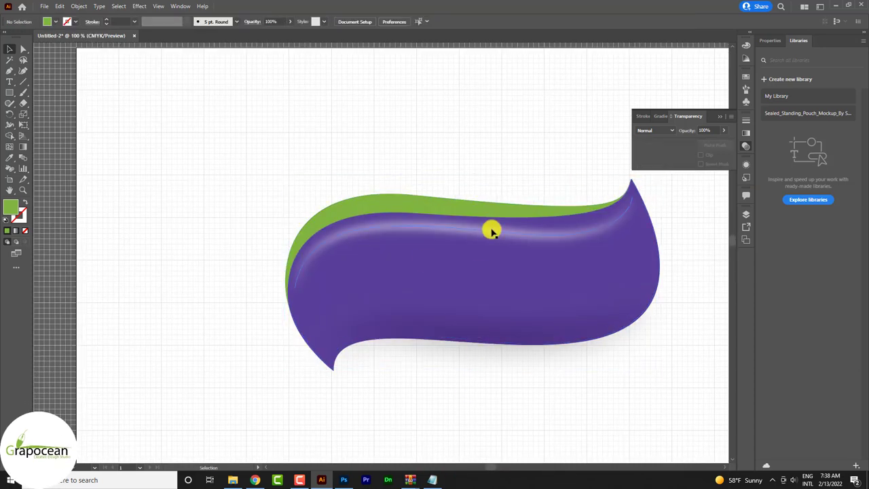
click(482, 232)
drag(477, 230, 470, 211)
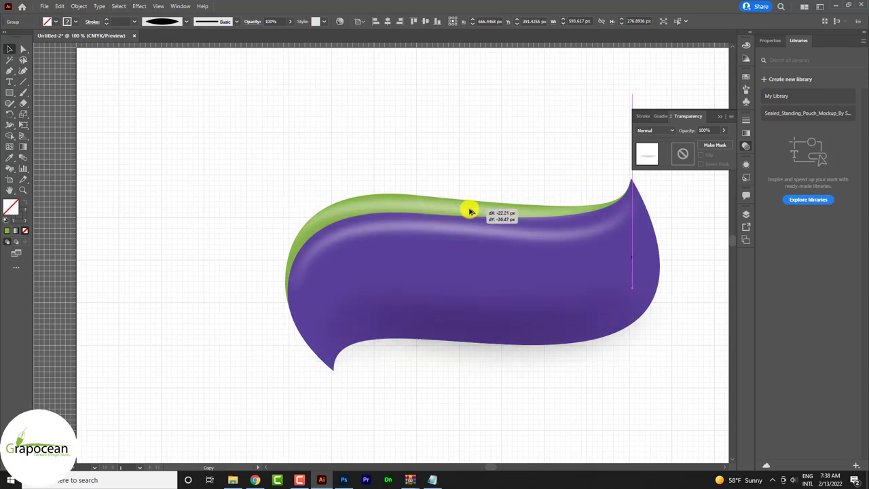
key(ctrl+minus)
key(ctrl+minus)
key(ctrl+plus)
key(ctrl+plus)
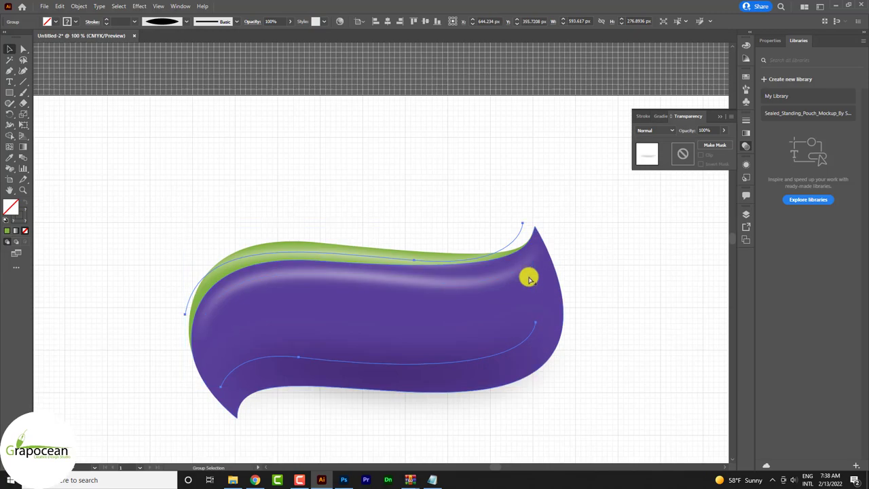
Reshape the green path's top and left anchors and handles into a slim rim hugging the panel.
drag(522, 225, 516, 253)
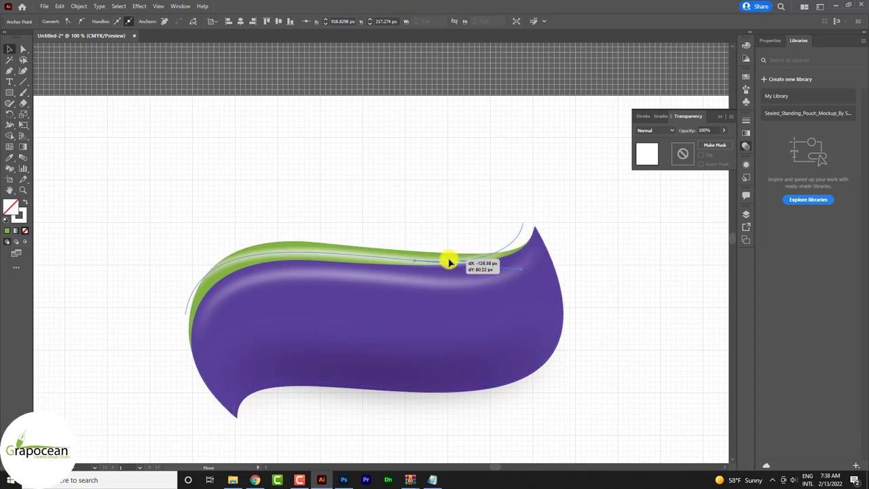
drag(516, 253, 520, 272)
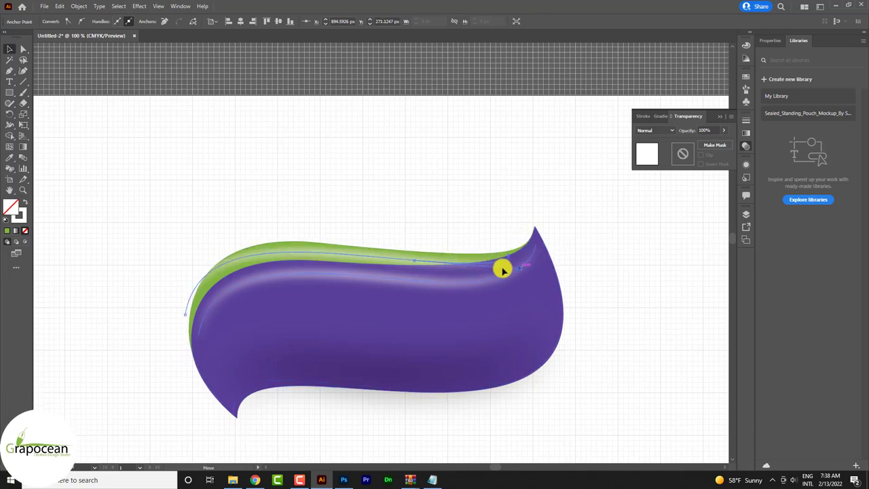
drag(461, 260, 441, 264)
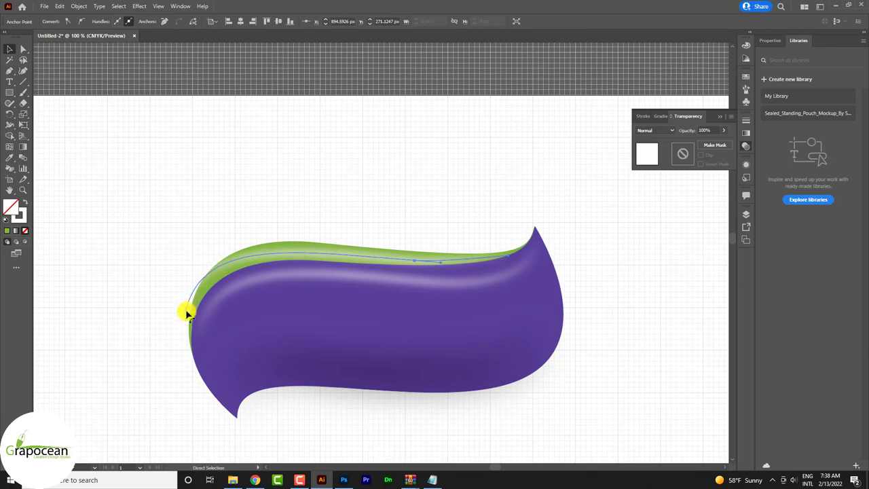
drag(186, 313, 195, 306)
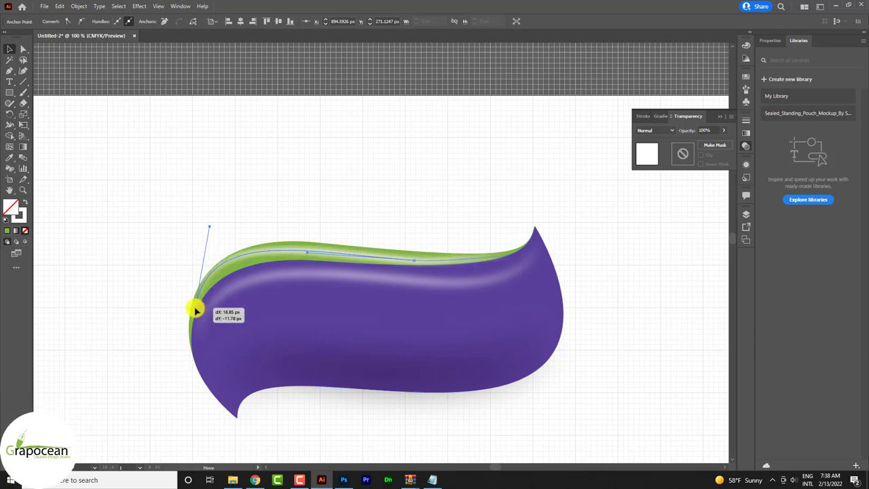
drag(211, 225, 215, 242)
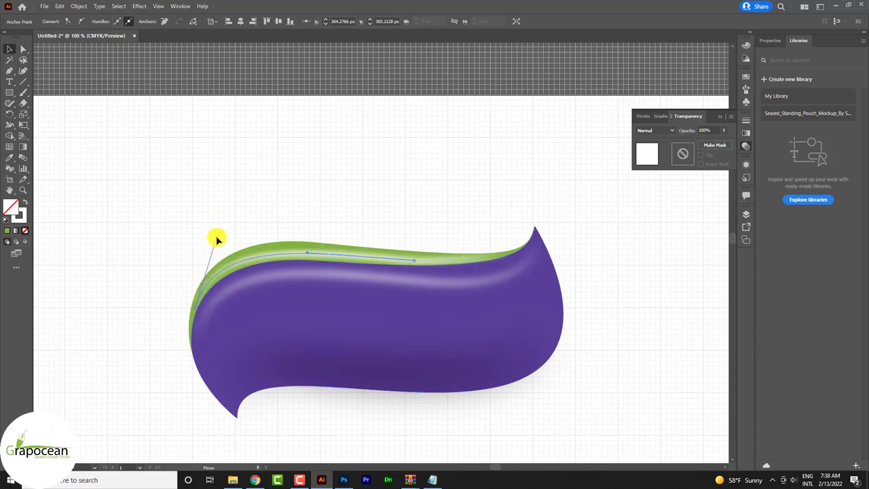
click(473, 257)
click(636, 286)
key(ctrl+minus)
key(ctrl+minus)
key(ctrl+minus)
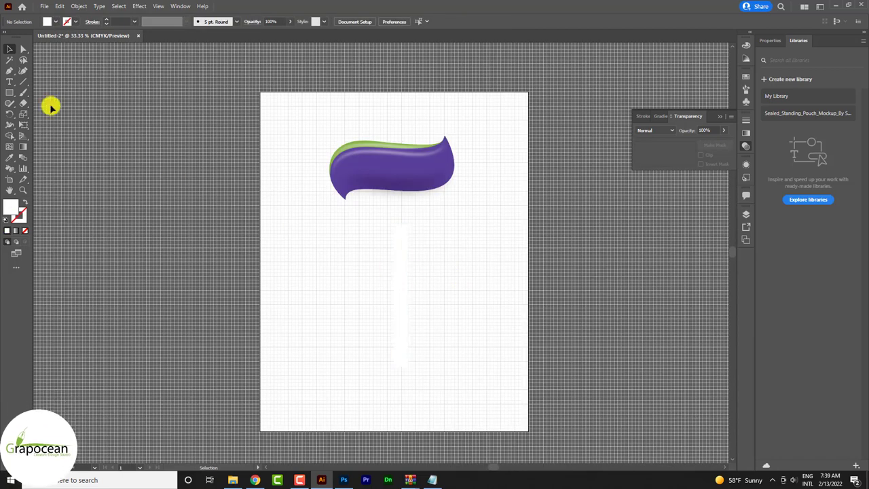
Draw a full-artboard background rectangle filled with green #82b229.
drag(9, 92, 35, 95)
click(35, 95)
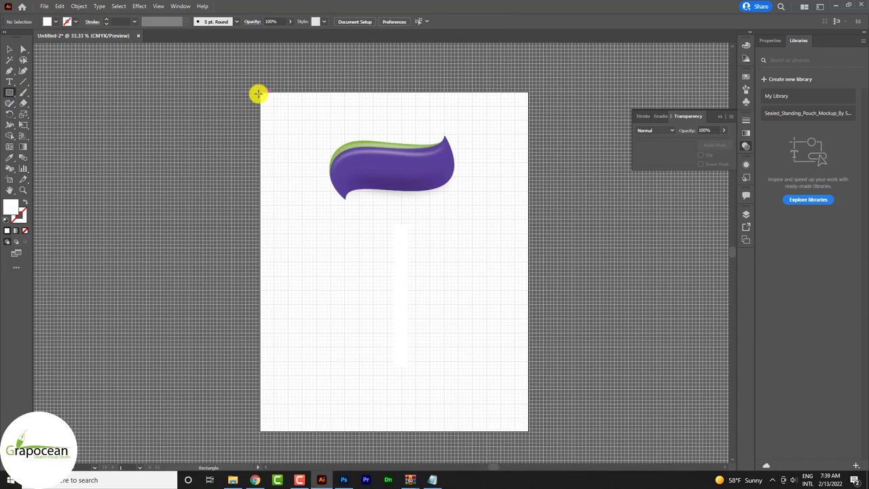
drag(258, 93, 524, 428)
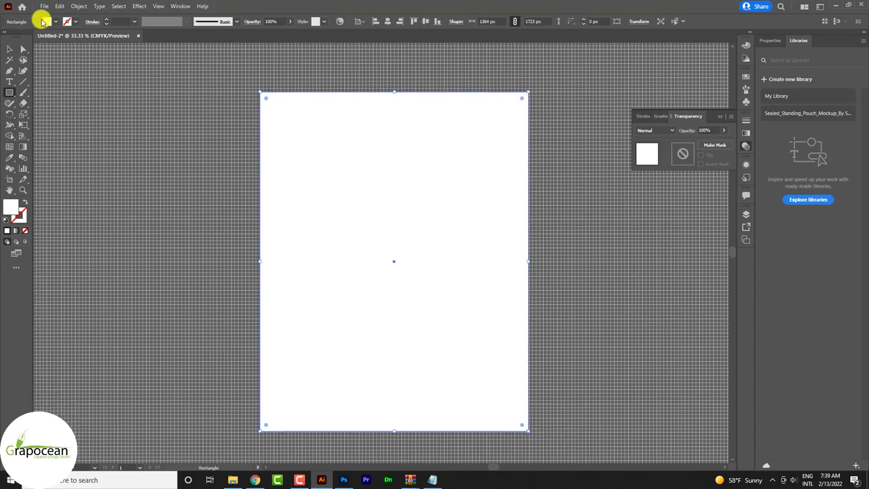
double_click(13, 206)
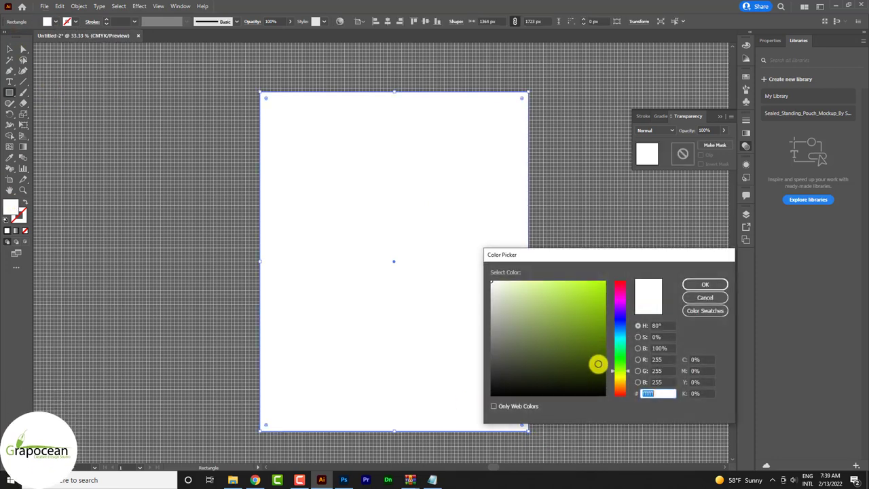
click(705, 284)
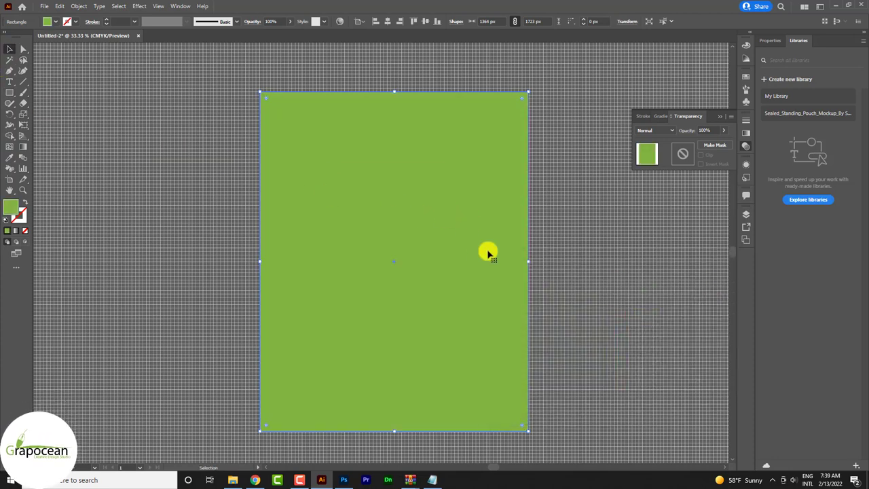
key(a)
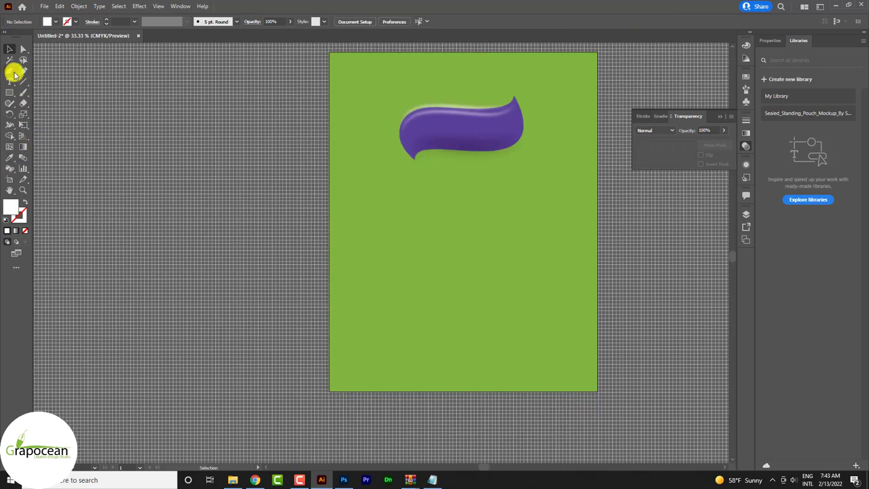
Pen a curved S-shaped path below the purple panel, undoing stray segments along the way.
click(14, 72)
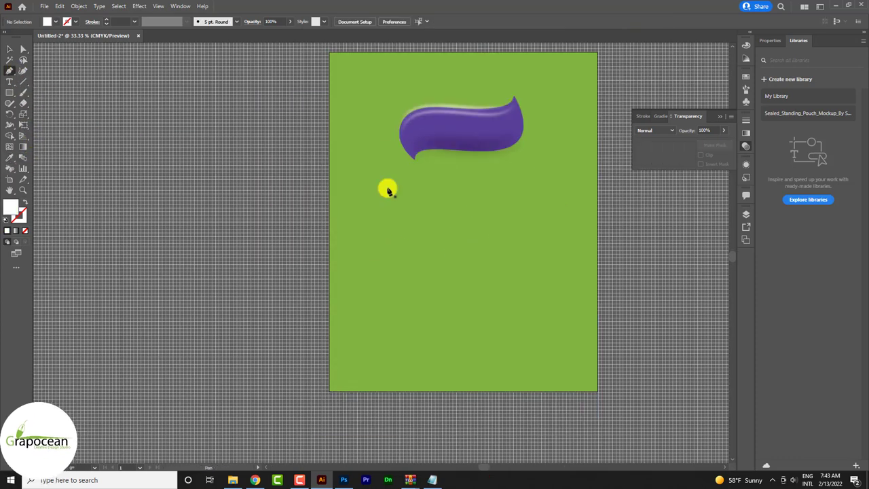
click(375, 107)
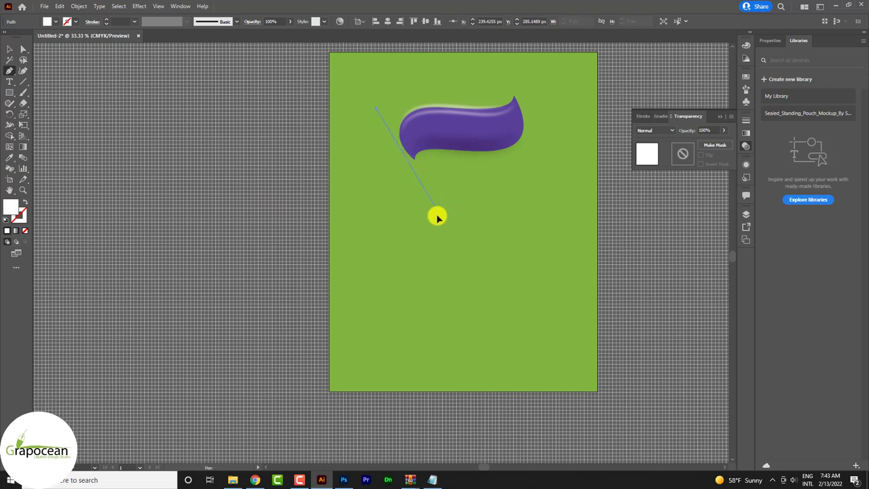
drag(432, 276, 431, 275)
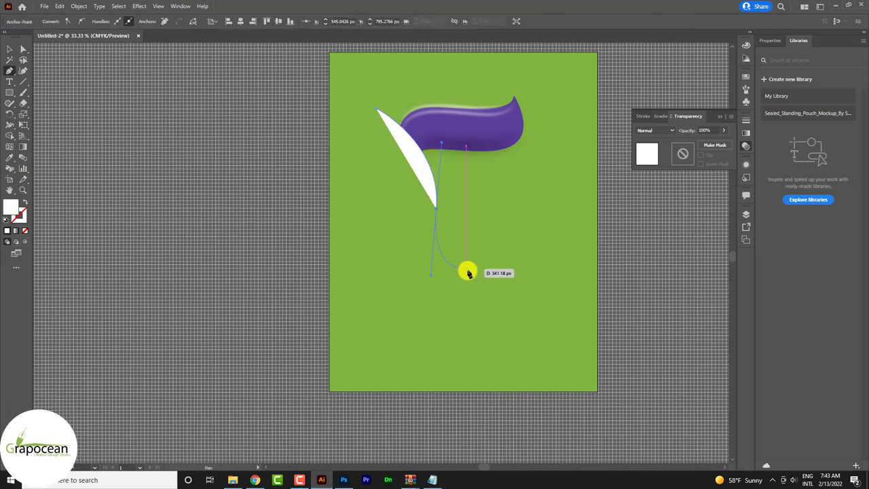
key(ctrl+z)
key(ctrl+z)
click(435, 187)
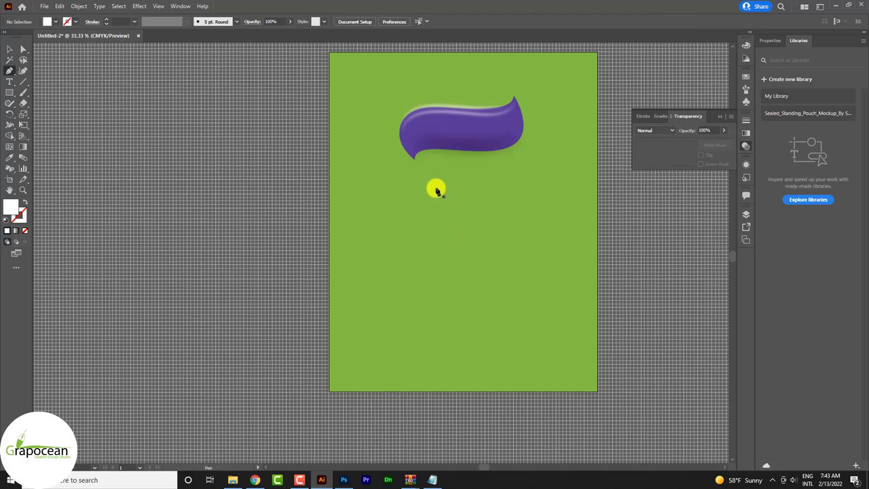
drag(475, 226, 476, 260)
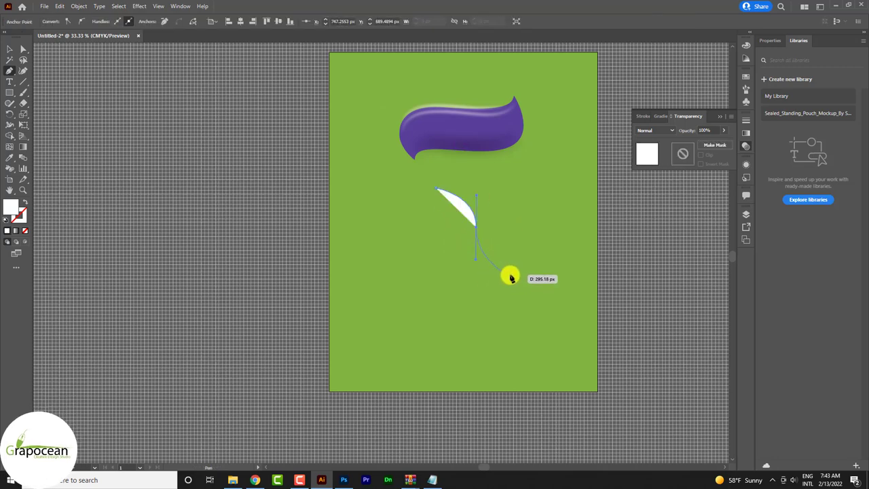
drag(522, 277, 527, 284)
key(ctrl+z)
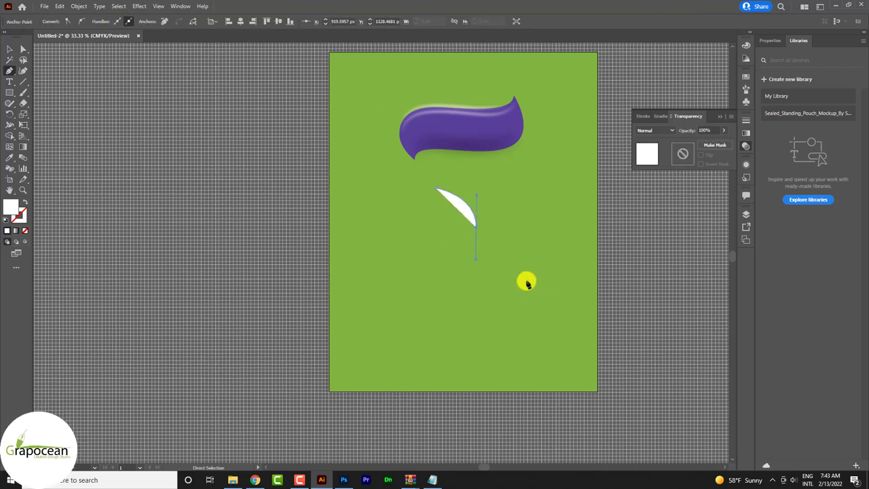
click(529, 279)
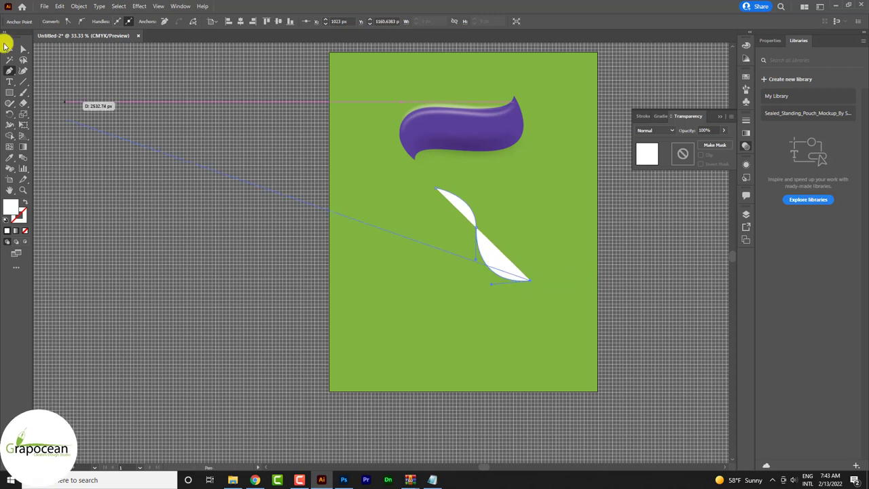
click(485, 251)
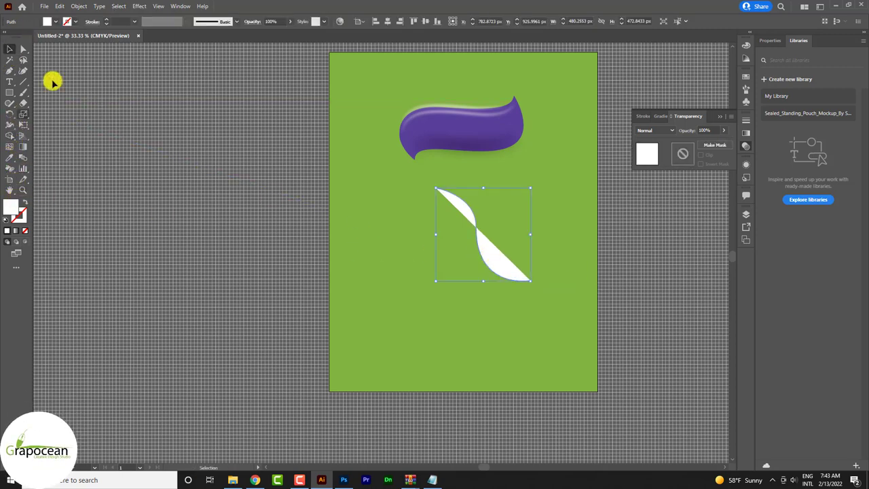
Set the curve's fill to None so it shows only a stroke outline.
click(55, 21)
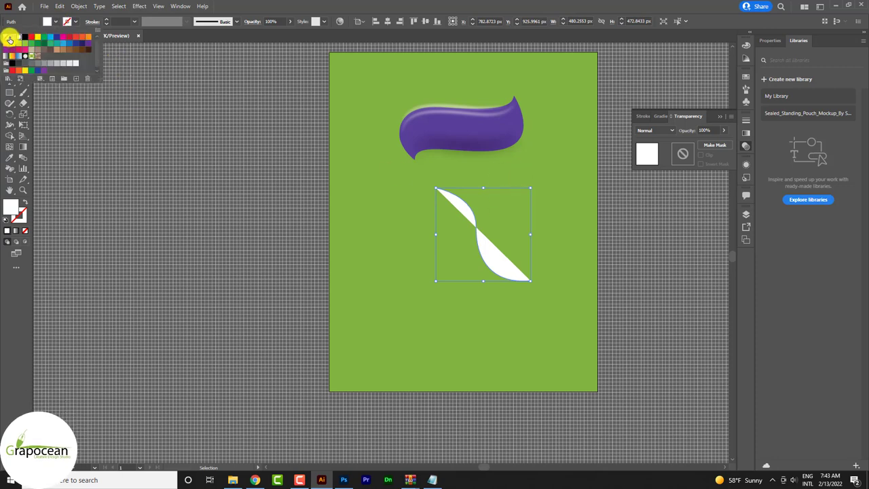
click(25, 36)
click(77, 21)
click(28, 38)
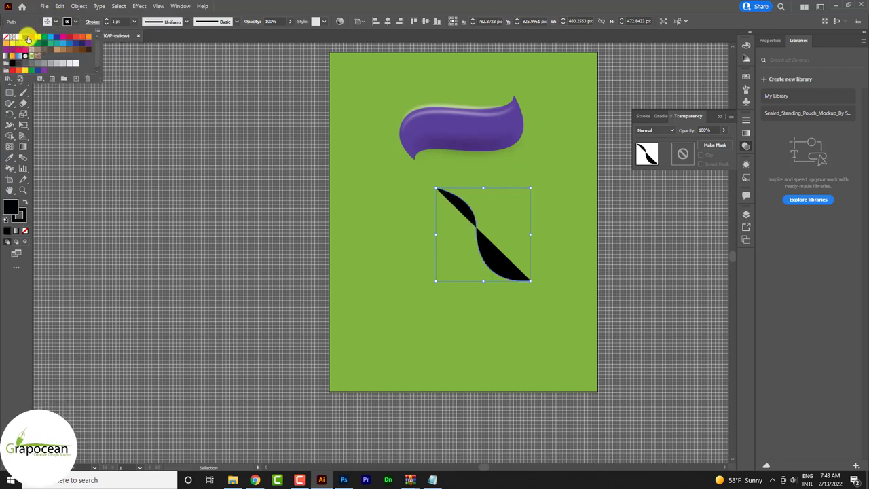
click(55, 21)
click(55, 21)
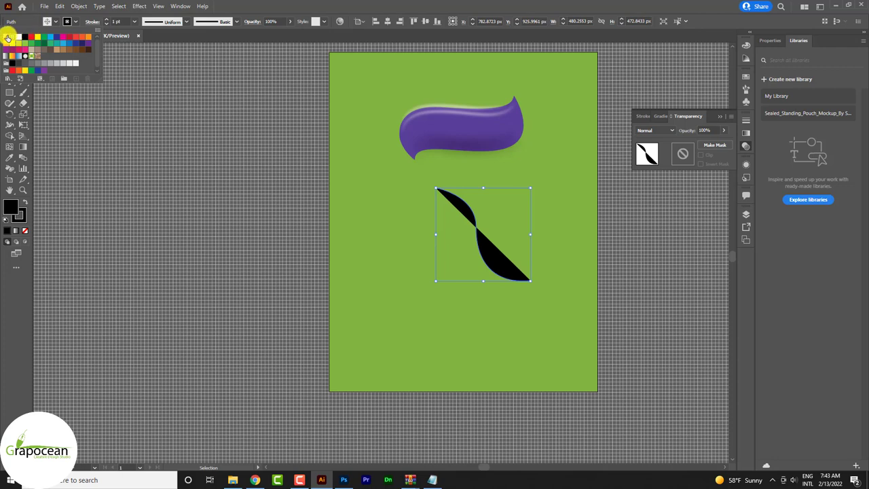
click(6, 37)
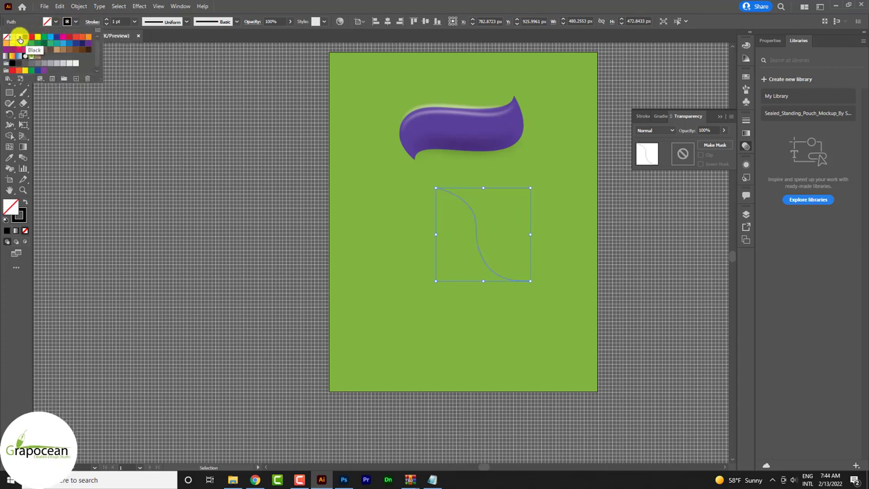
click(107, 20)
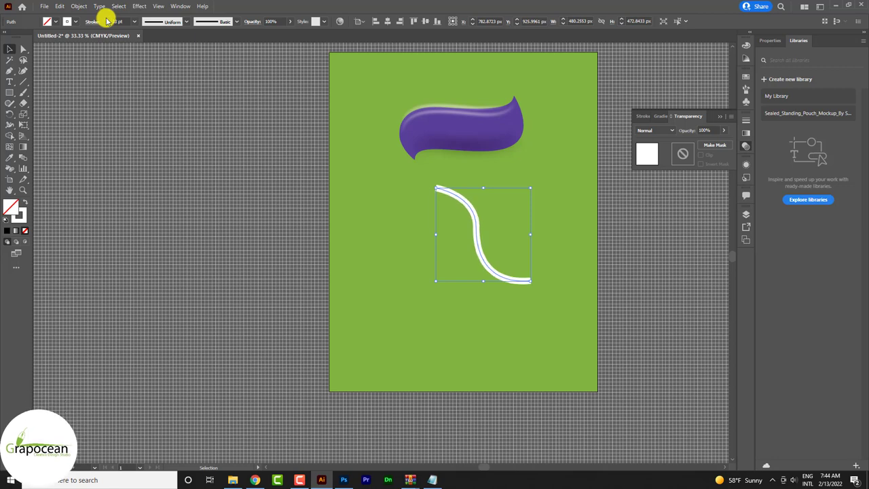
Give the stroke an elliptical tapered width profile and thicken it to 64 pt.
click(178, 47)
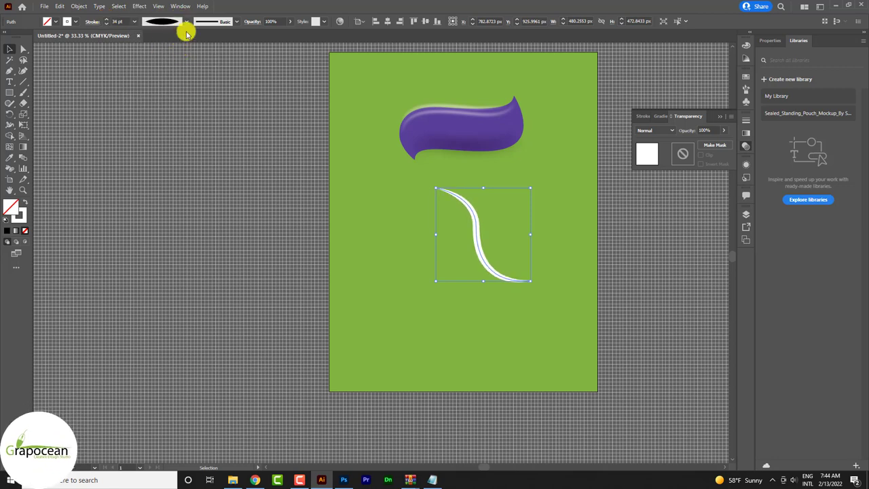
click(187, 21)
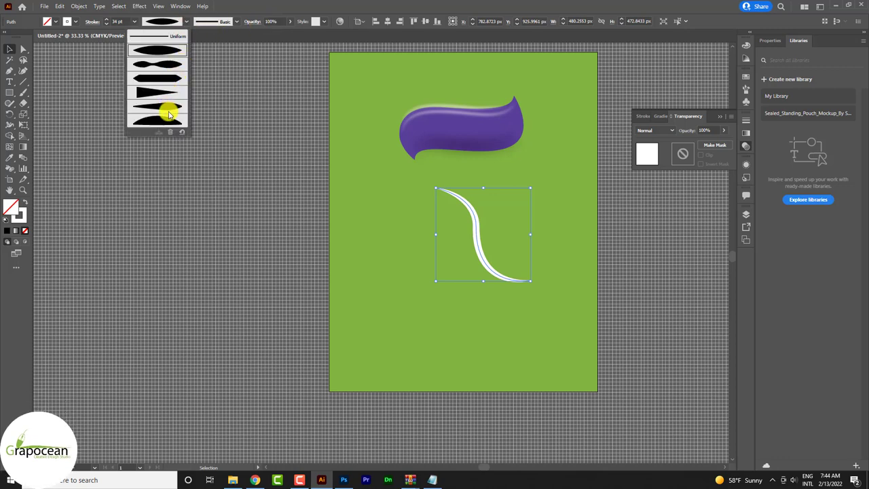
click(167, 109)
click(186, 21)
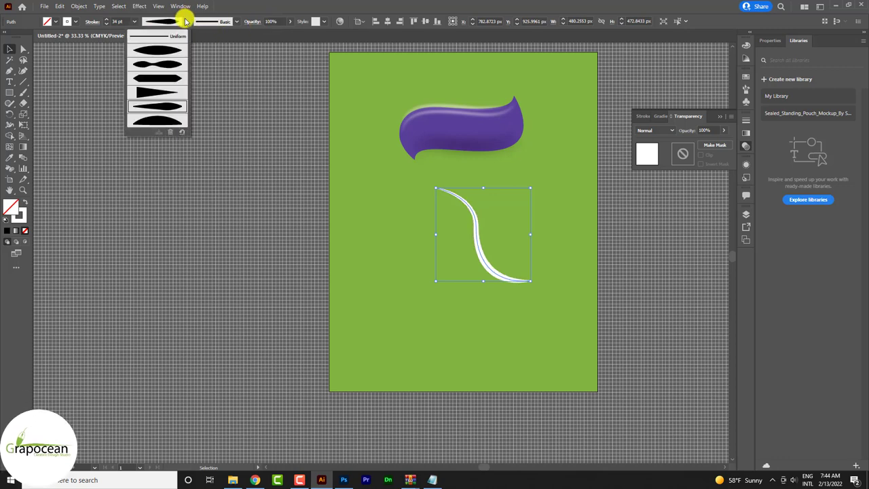
click(165, 123)
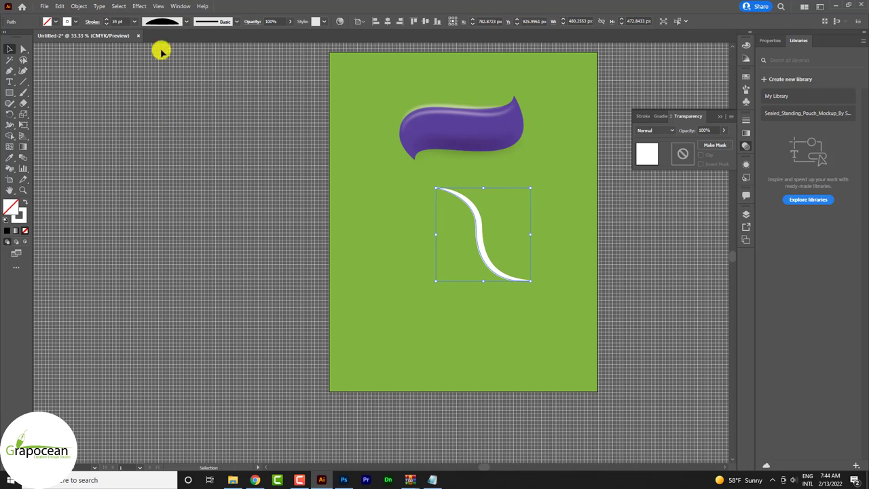
click(186, 21)
click(158, 53)
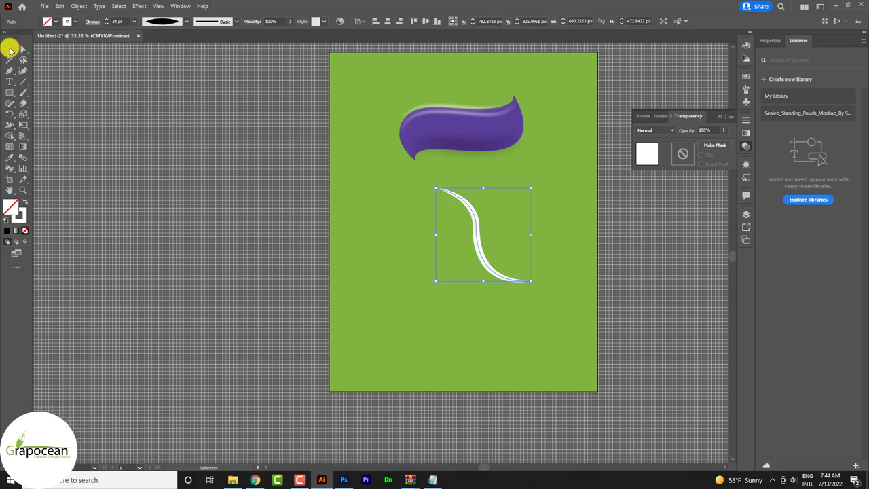
click(537, 188)
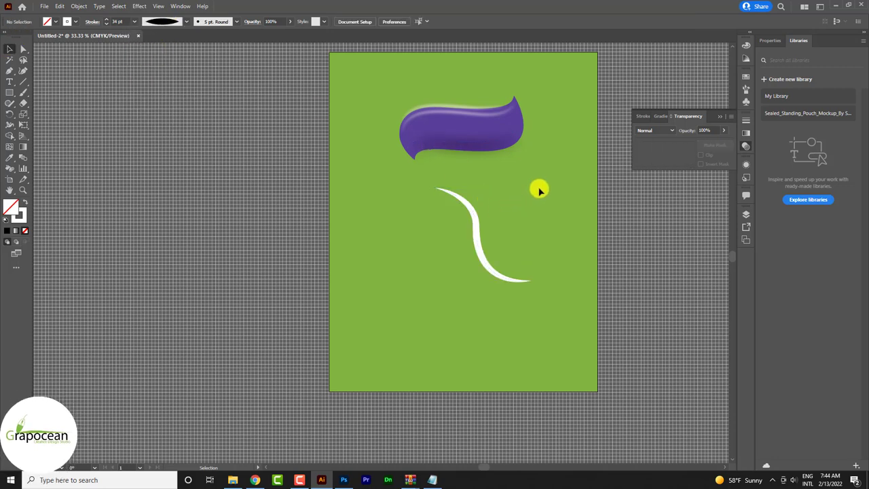
click(473, 216)
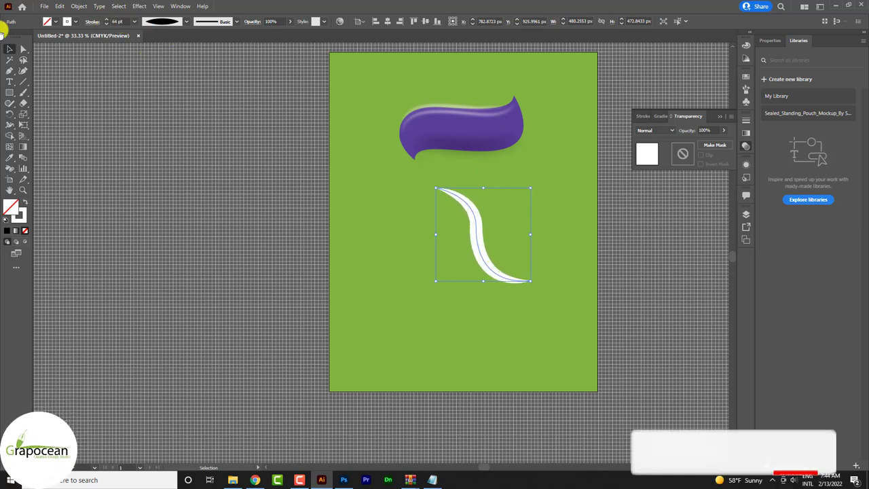
click(418, 280)
Drag the curve's top anchor and handle so it sweeps up-left toward the panel.
click(468, 209)
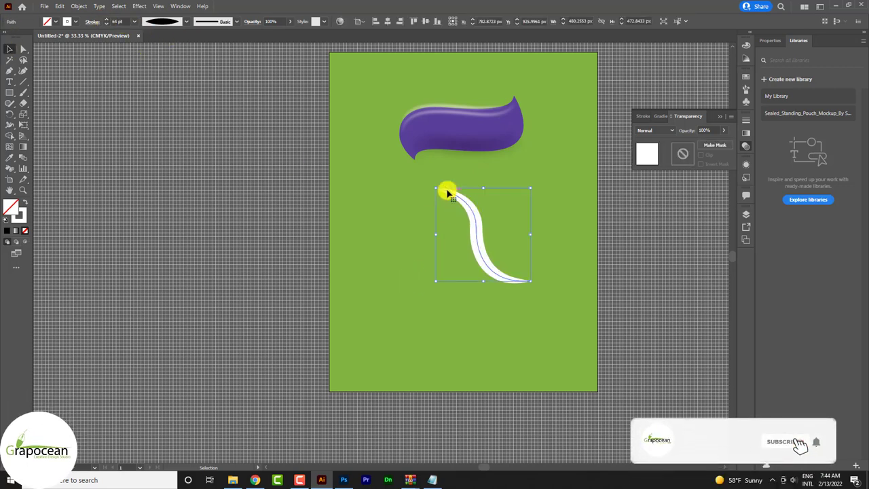
alt+scroll(446, 190, up, 2)
key(a)
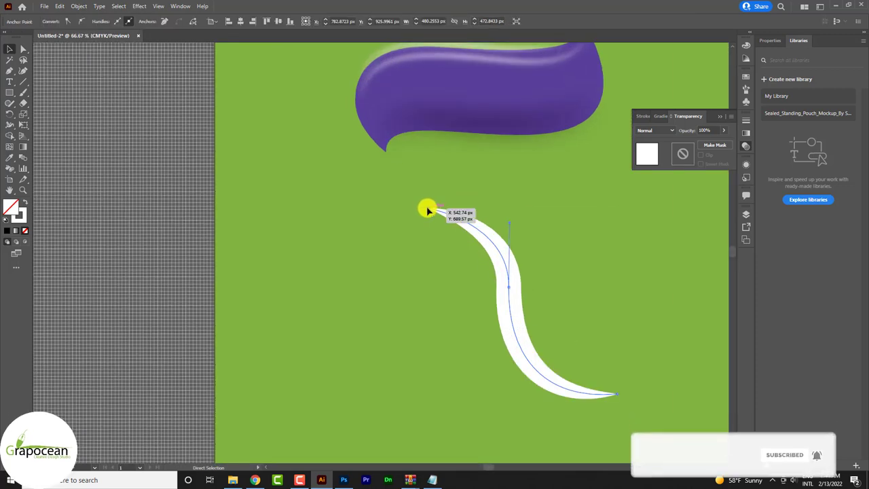
drag(428, 211, 354, 167)
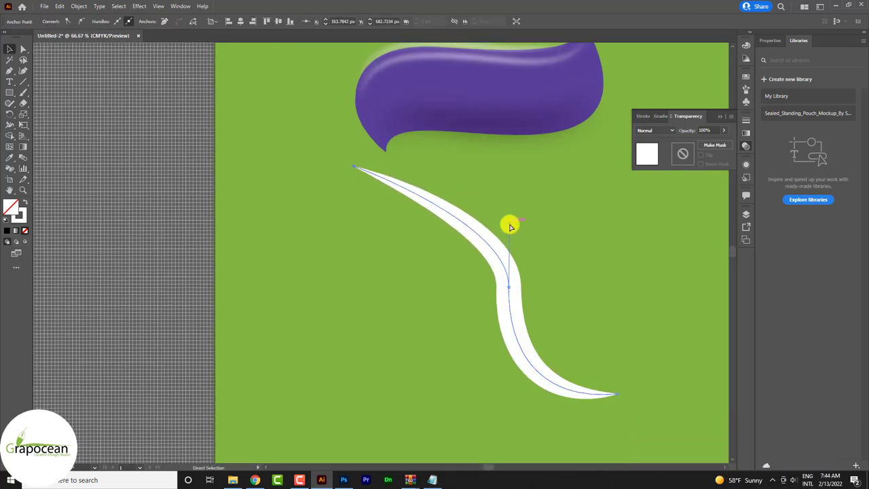
drag(508, 224, 490, 124)
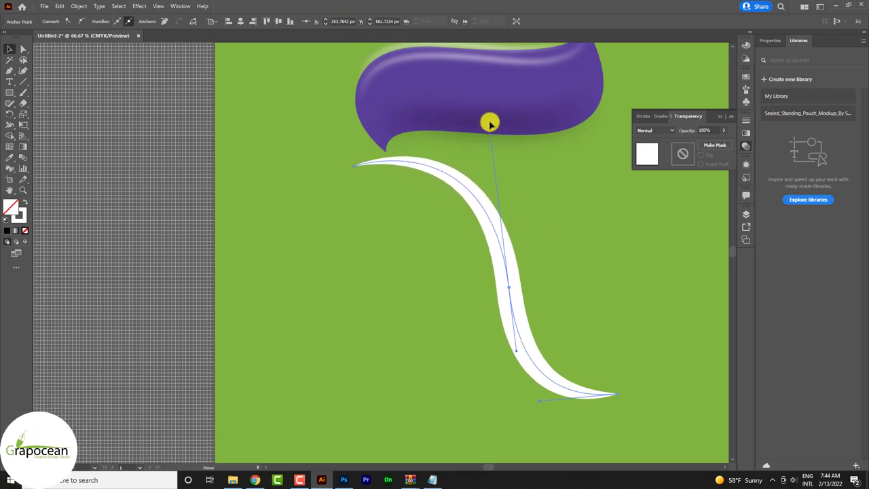
Move the whole white curve left, beneath the purple panel.
key(v)
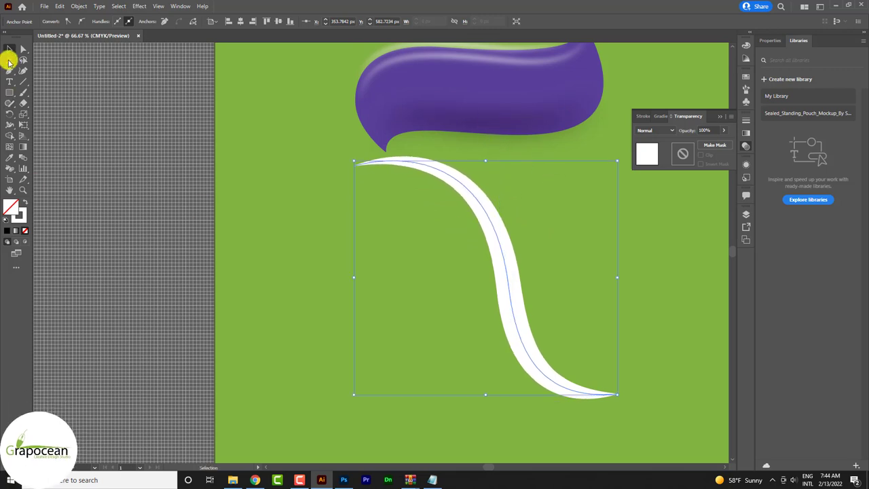
click(388, 299)
scroll(408, 302, down, 2)
scroll(475, 292, up, 1)
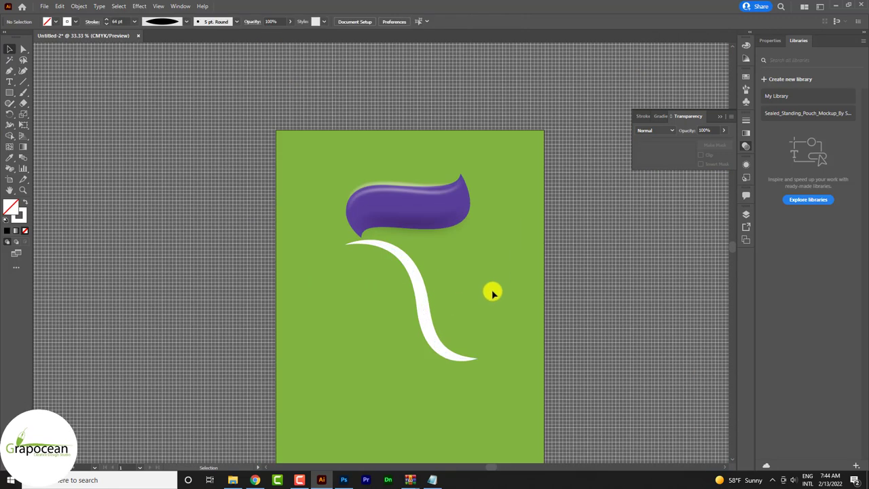
drag(424, 293, 381, 304)
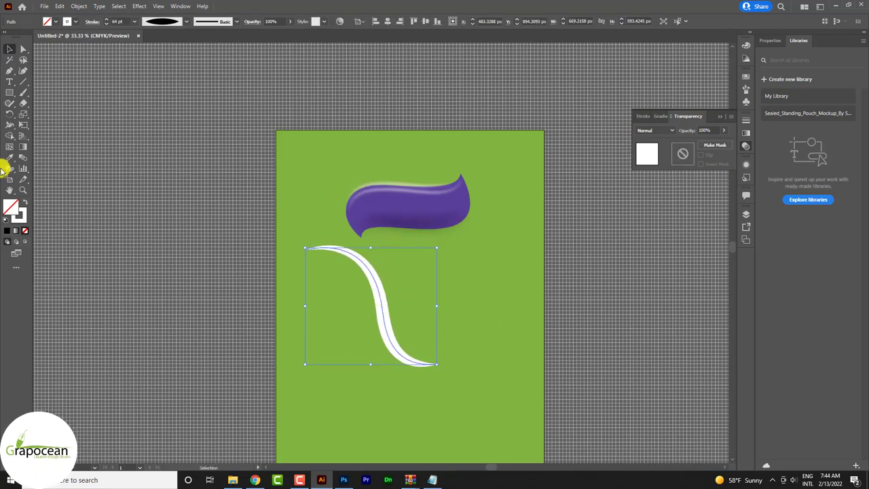
Rotate a copy of the white curve around a pivot and repeat it twice with Ctrl+D.
click(10, 114)
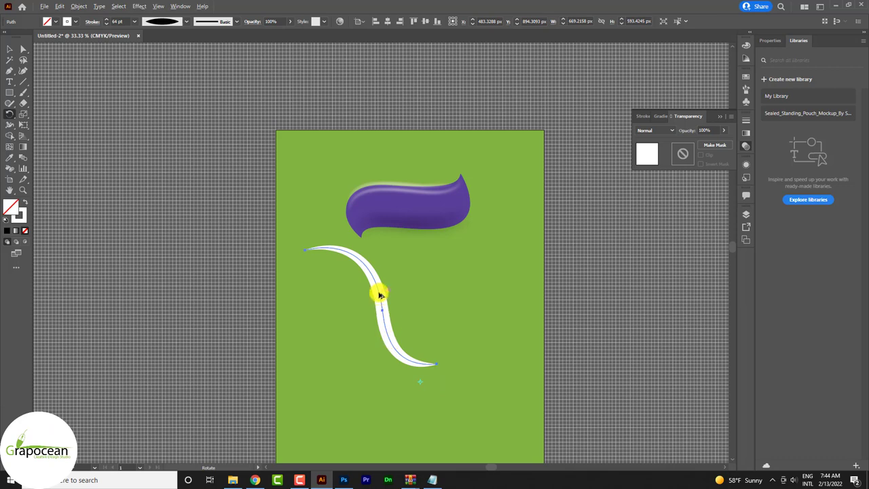
drag(379, 293, 439, 299)
key(ctrl+d)
key(ctrl+d)
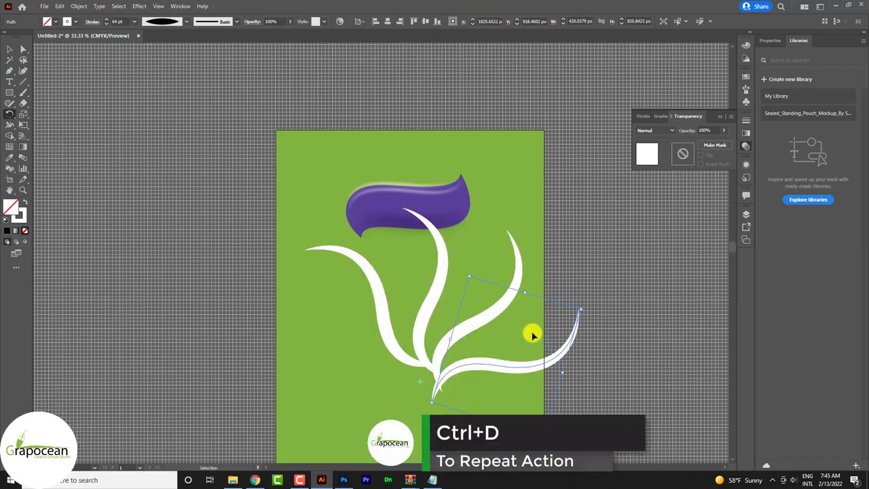
key(ctrl+d)
key(ctrl+d)
key(ctrl+d)
key(ctrl+d)
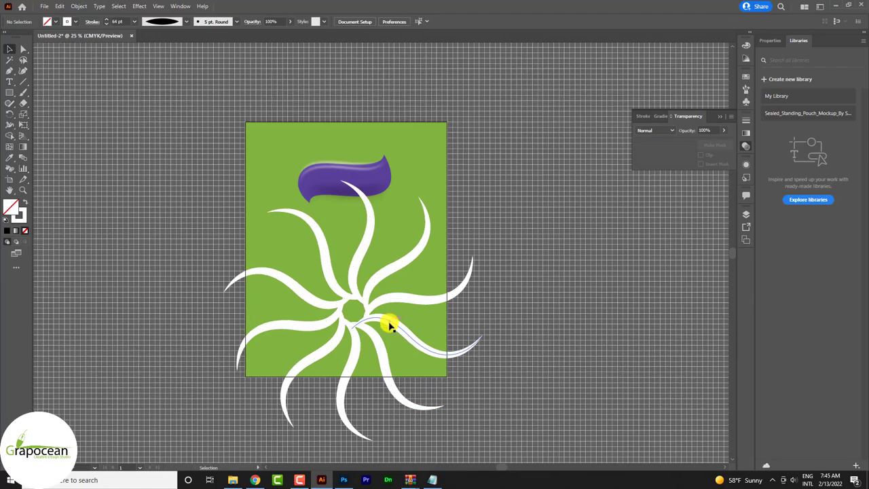
Shift-select all the petal curves of the burst, including the top vertical one.
click(389, 325)
shift+click(353, 340)
shift+click(331, 326)
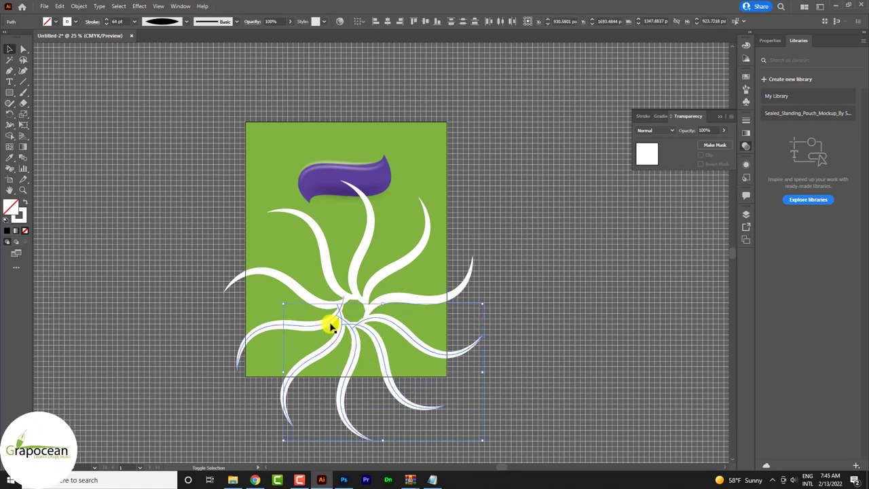
shift+click(359, 278)
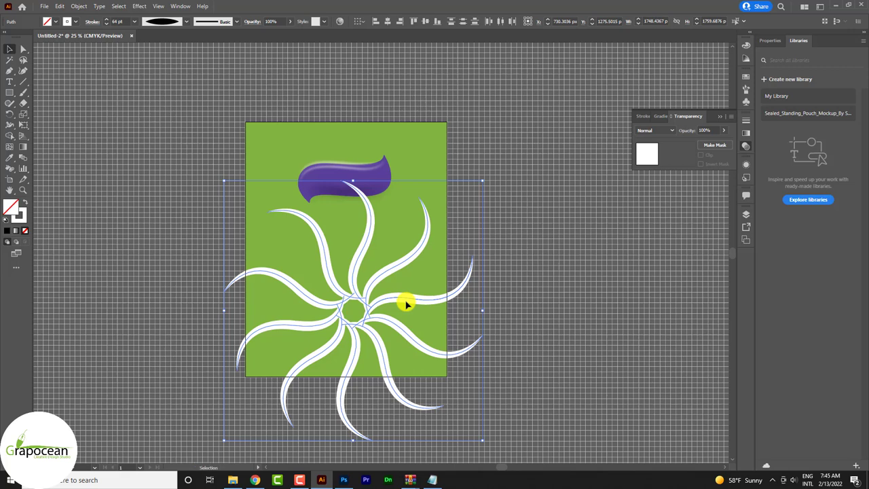
Group the petal curves and move the burst up over the purple shape.
key(ctrl+g)
drag(378, 306, 365, 183)
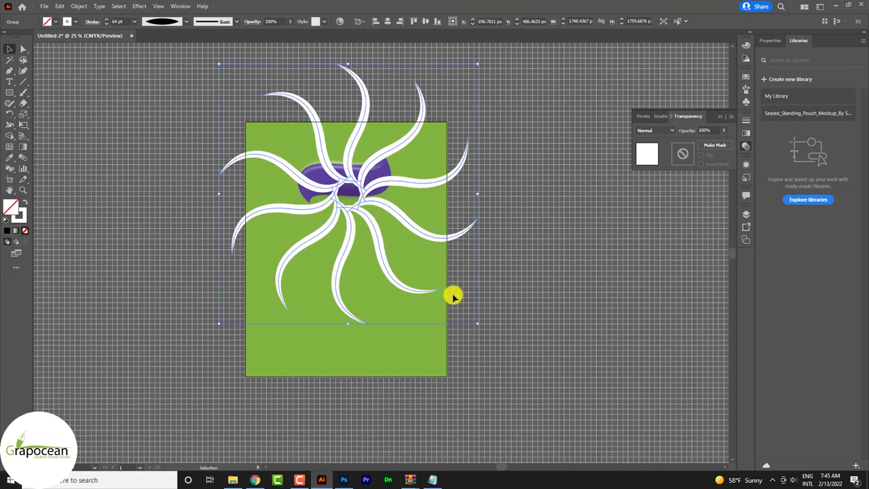
drag(476, 323, 407, 279)
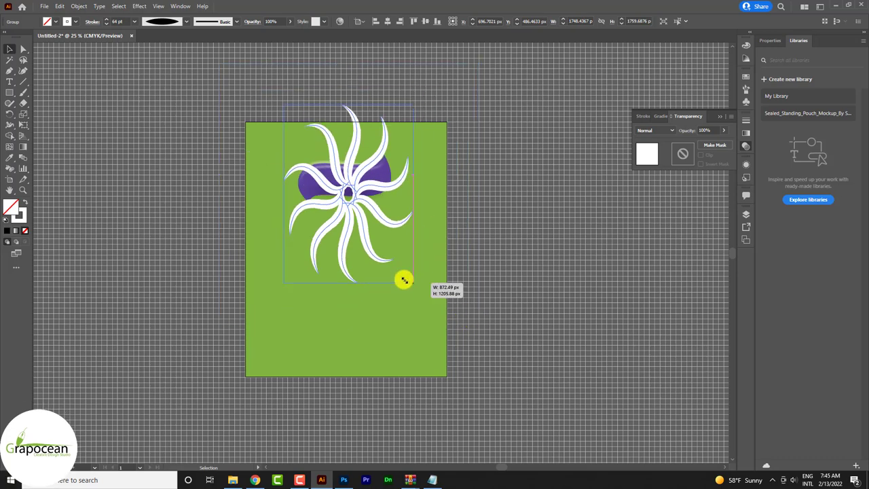
key(ctrl+z)
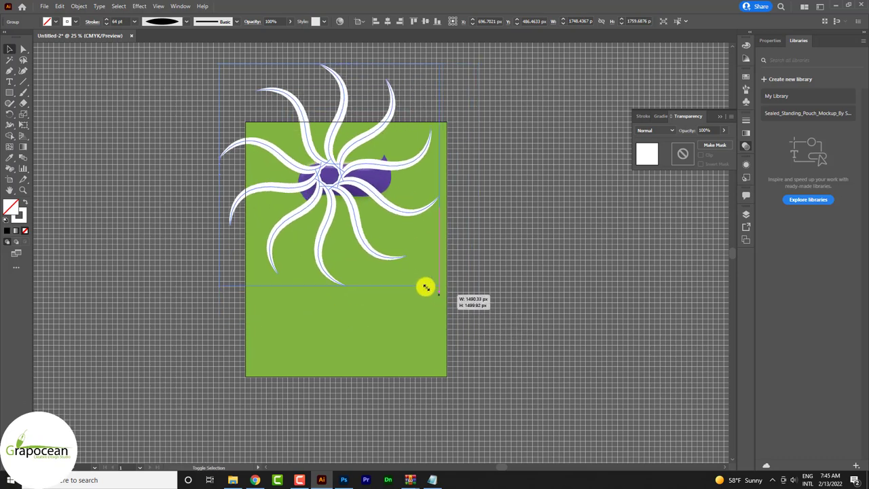
Scale the burst to about 1111 × 1119 px and centre it below the banner.
drag(478, 323, 335, 244)
mouse_move(268, 146)
mouse_down()
mouse_move(338, 195)
mouse_move(349, 237)
mouse_up()
drag(405, 266, 464, 305)
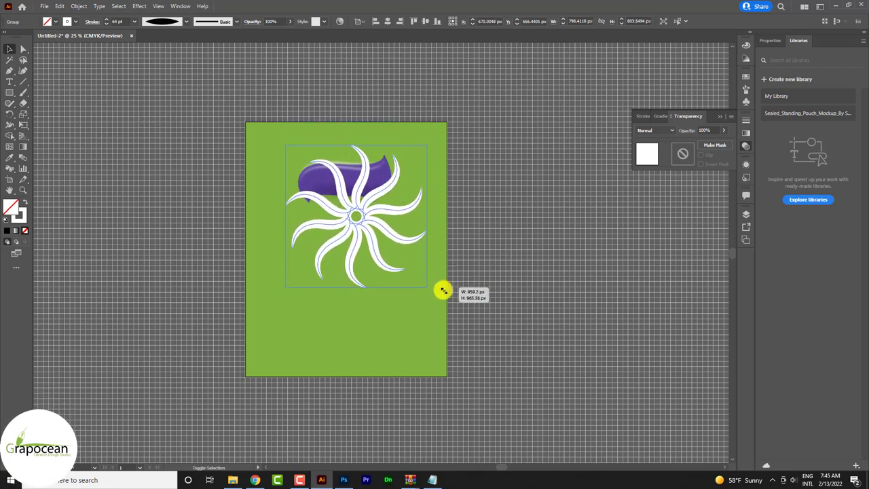
mouse_move(353, 255)
mouse_down()
mouse_move(326, 233)
mouse_move(345, 238)
mouse_move(362, 222)
mouse_up()
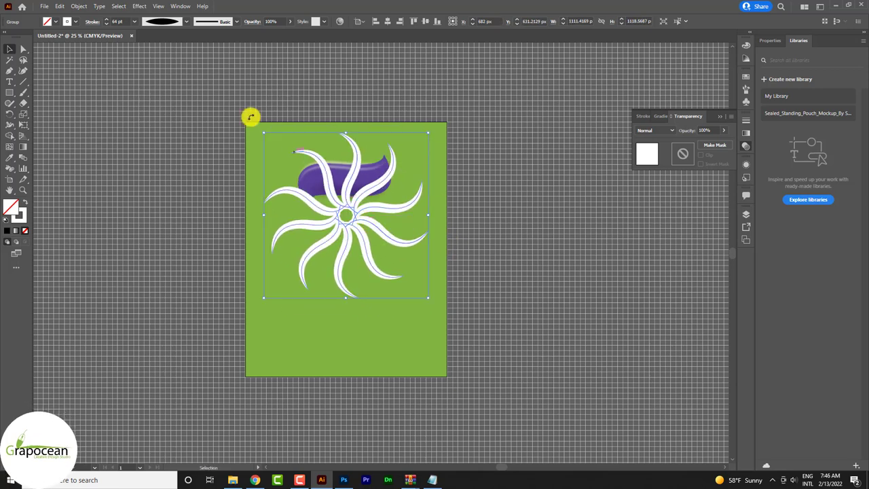
Apply an 84.6-pixel Gaussian Blur to the petal burst via Effect > Blur.
click(141, 7)
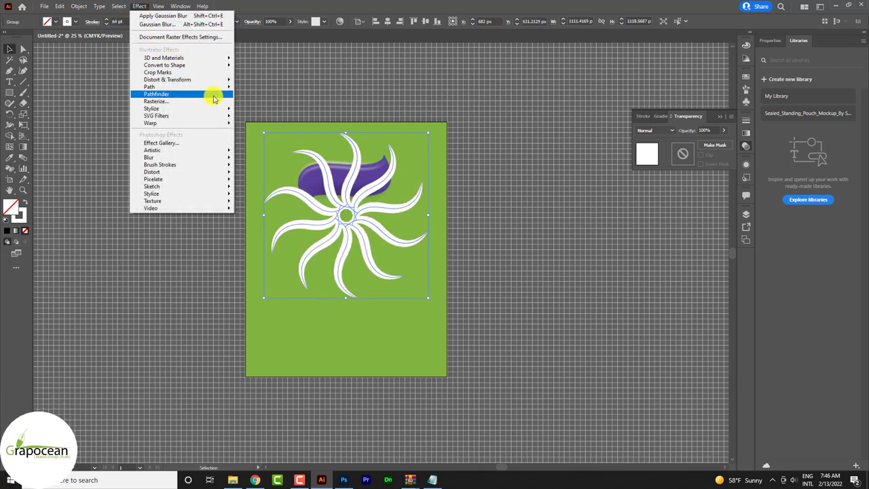
mouse_move(180, 157)
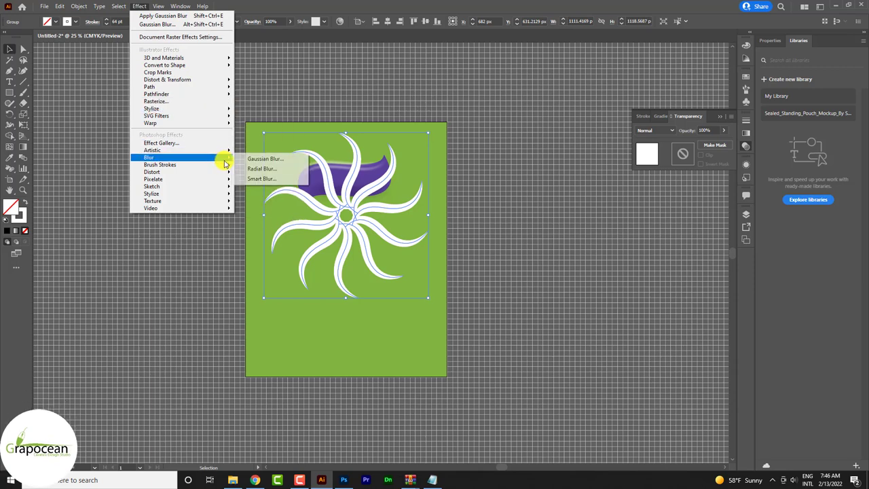
click(262, 163)
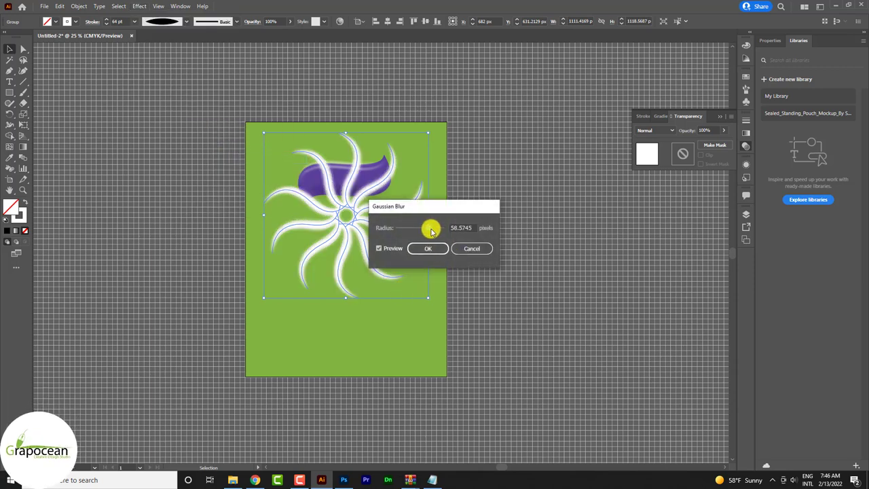
drag(432, 231, 435, 232)
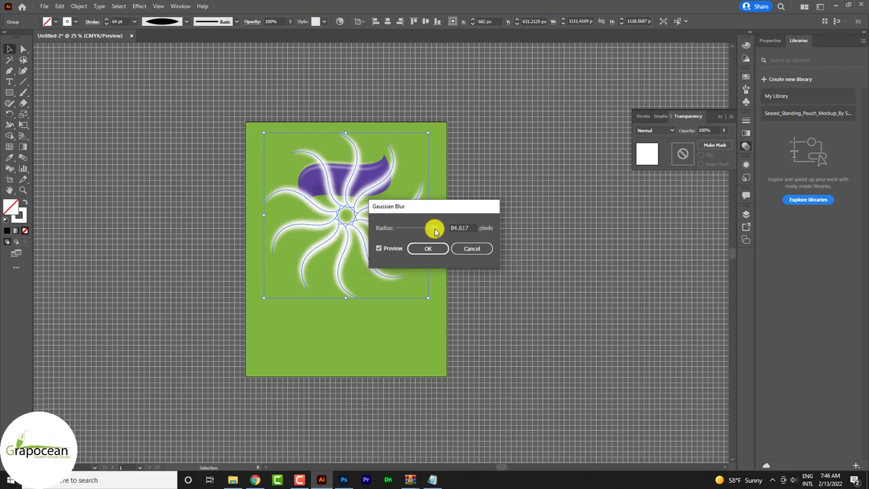
click(432, 249)
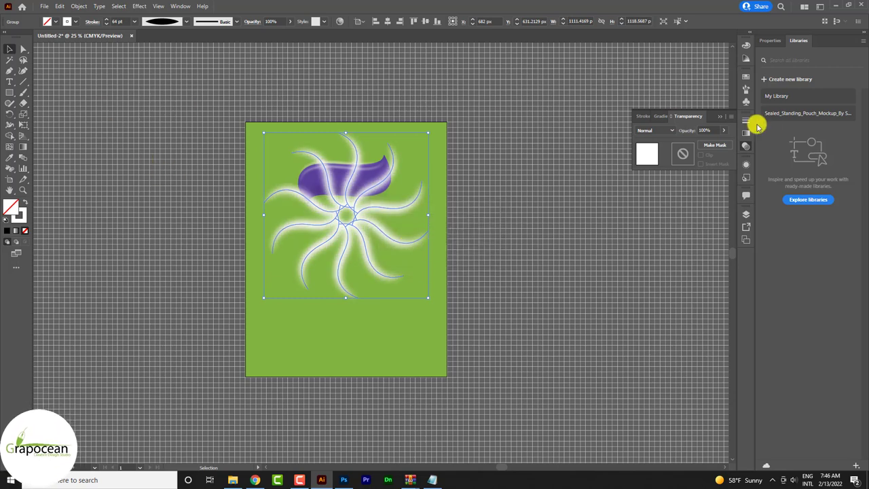
Blend the burst in Soft Light after trying Darken and Lighten, then raise it around the banner.
click(670, 132)
click(654, 152)
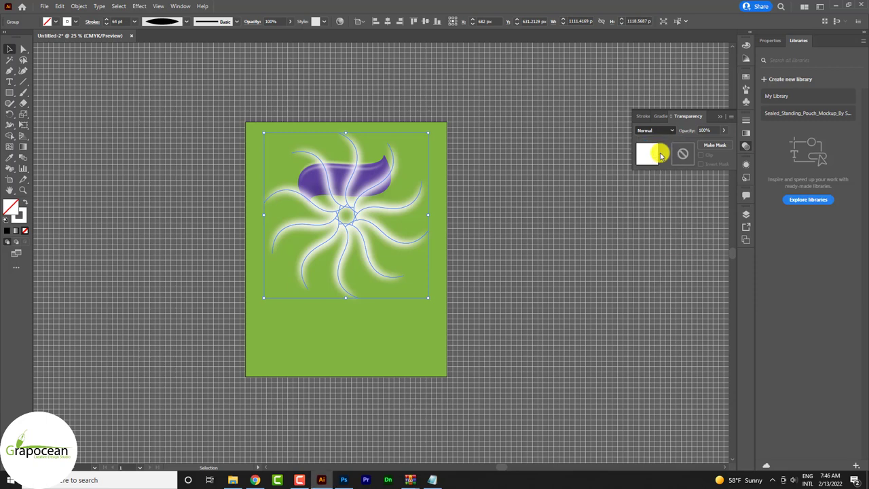
click(658, 131)
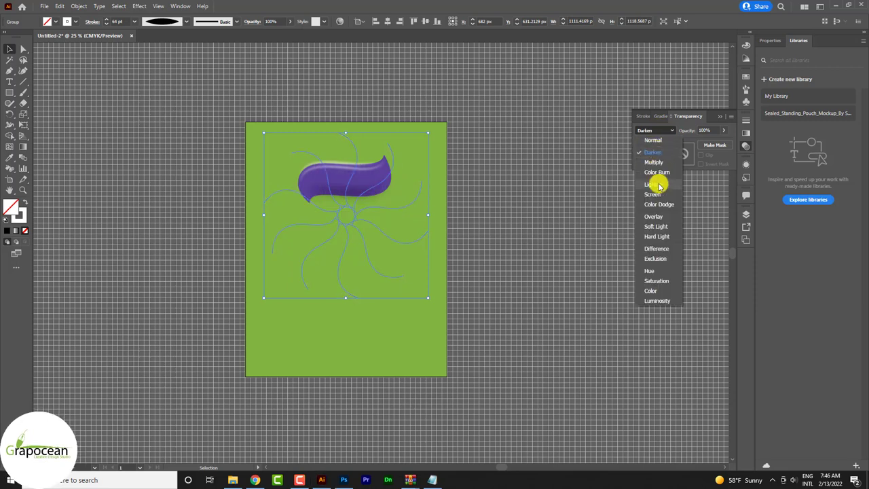
click(658, 185)
click(660, 131)
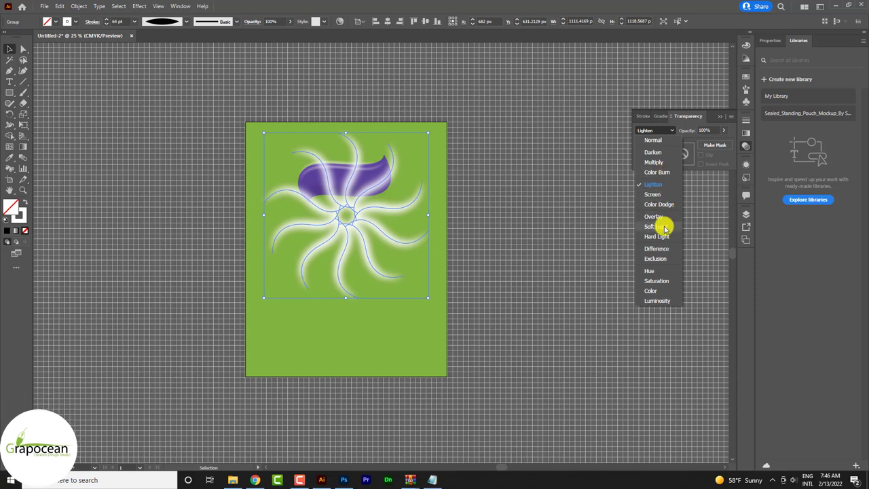
key(Escape)
key(Down)
key(Down)
key(Down)
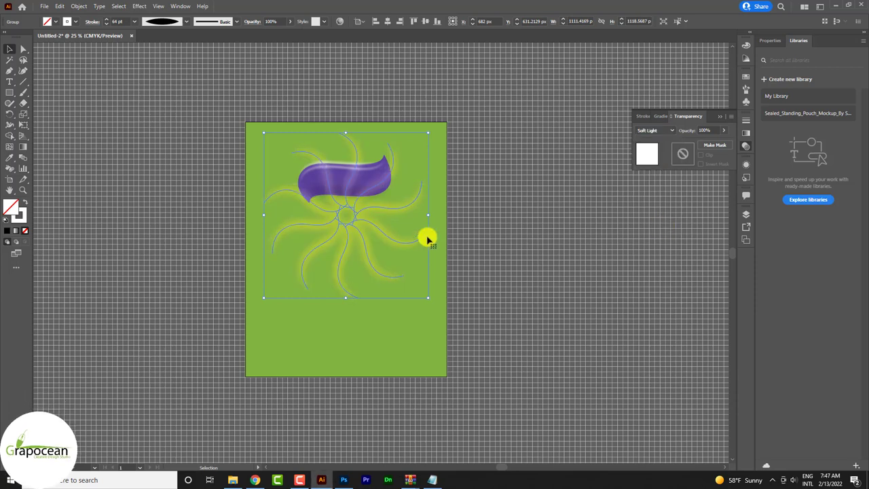
mouse_move(355, 223)
mouse_down()
mouse_move(353, 195)
mouse_move(403, 202)
mouse_up()
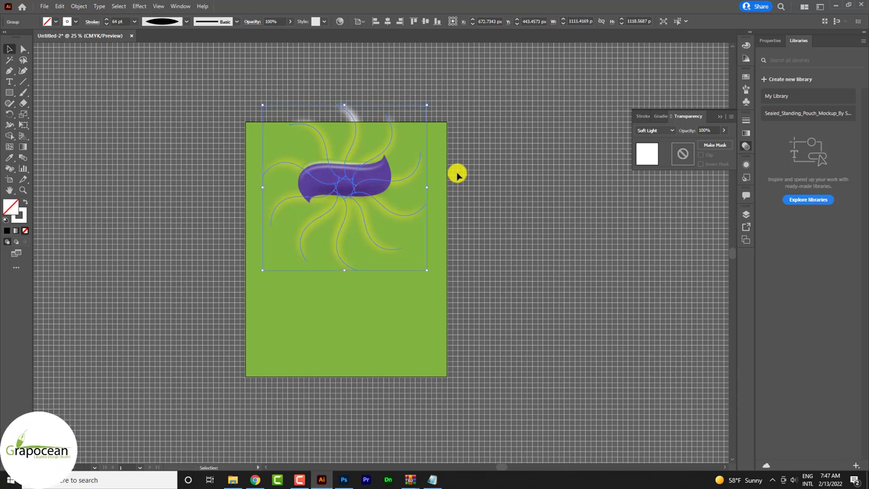
Shrink the glowing burst to about 944 px wide and nudge it upward.
drag(426, 104, 422, 111)
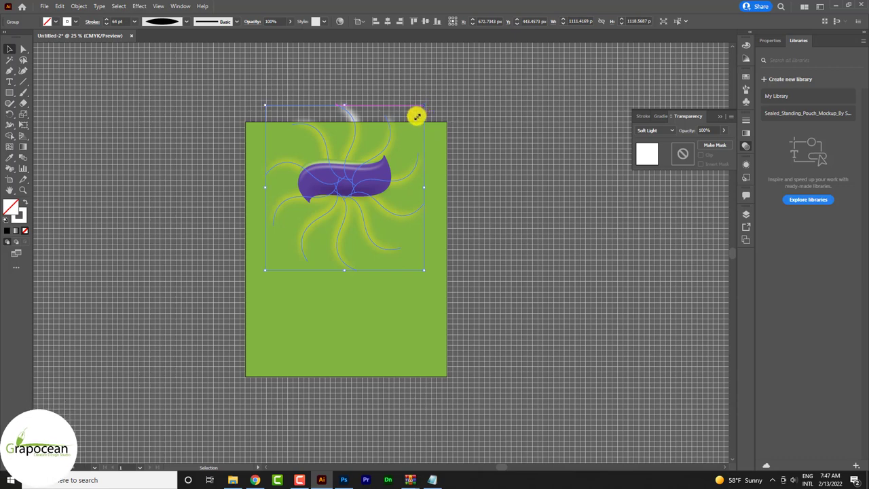
drag(424, 105, 405, 132)
mouse_move(353, 219)
mouse_down()
mouse_move(388, 211)
mouse_move(351, 208)
mouse_up()
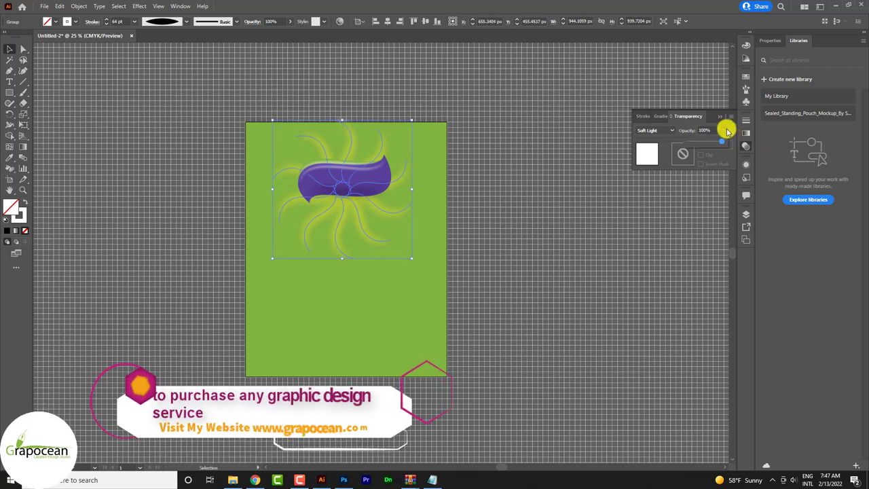
Lower the burst's opacity to 58%, then deselect, zoom in and reselect it.
click(723, 130)
drag(698, 140, 710, 141)
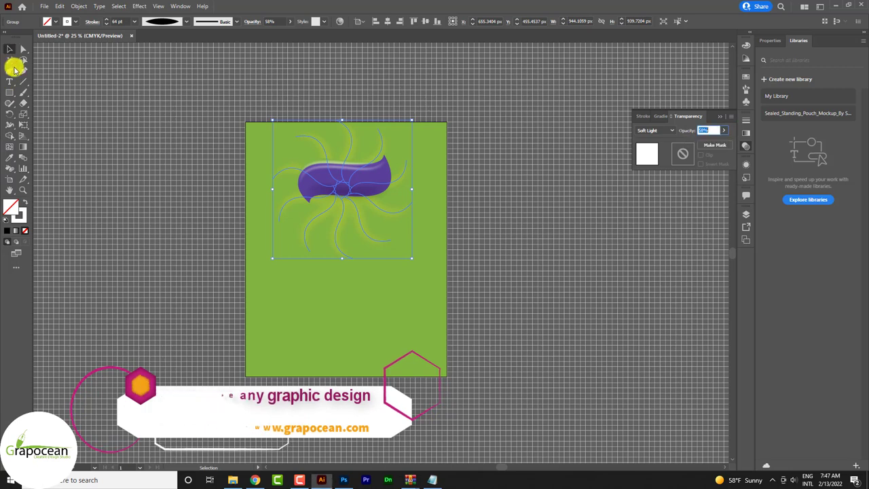
click(452, 272)
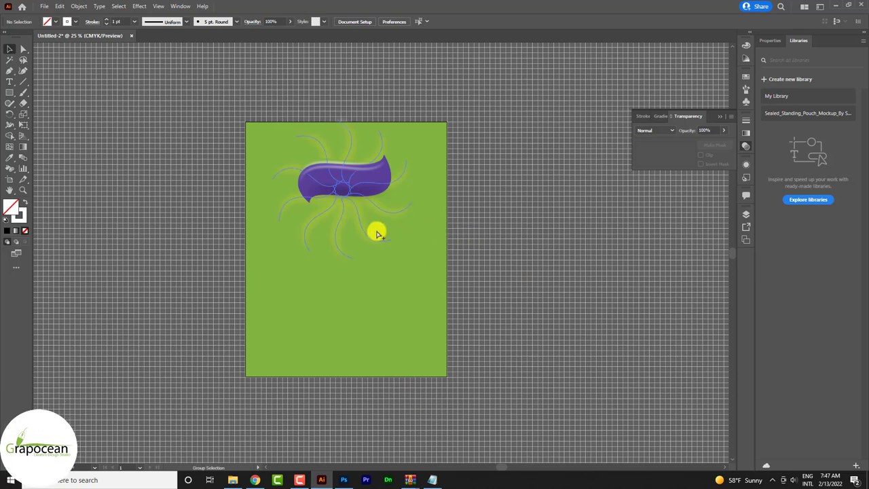
scroll(376, 229, up, 1)
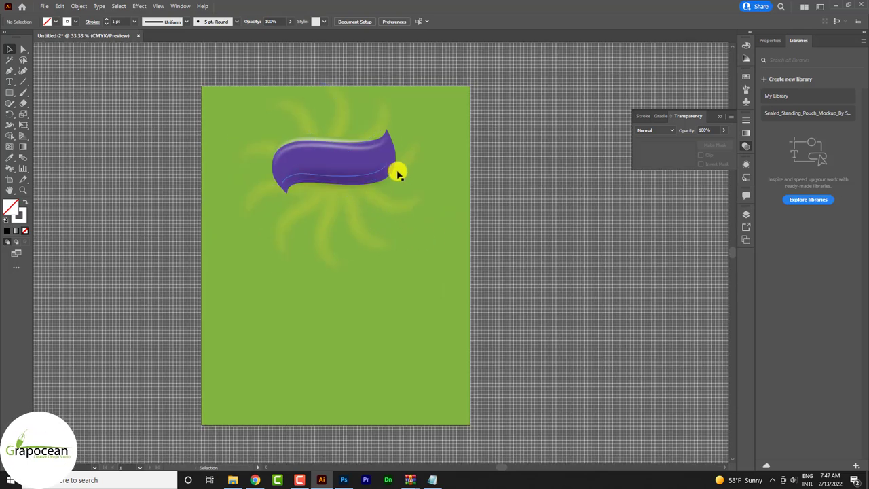
click(371, 211)
Select the whole purple banner and scale it up from its bottom-right corner.
key(a)
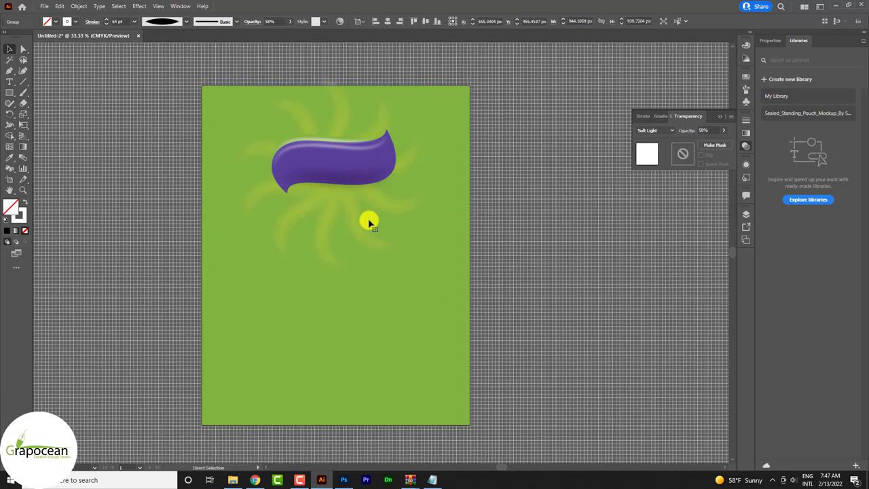
click(361, 161)
click(425, 241)
key(v)
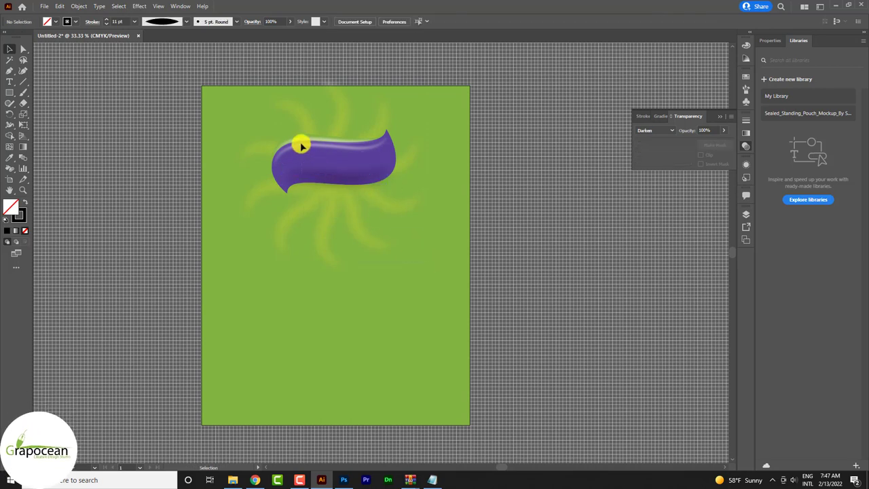
click(300, 146)
drag(394, 194, 421, 216)
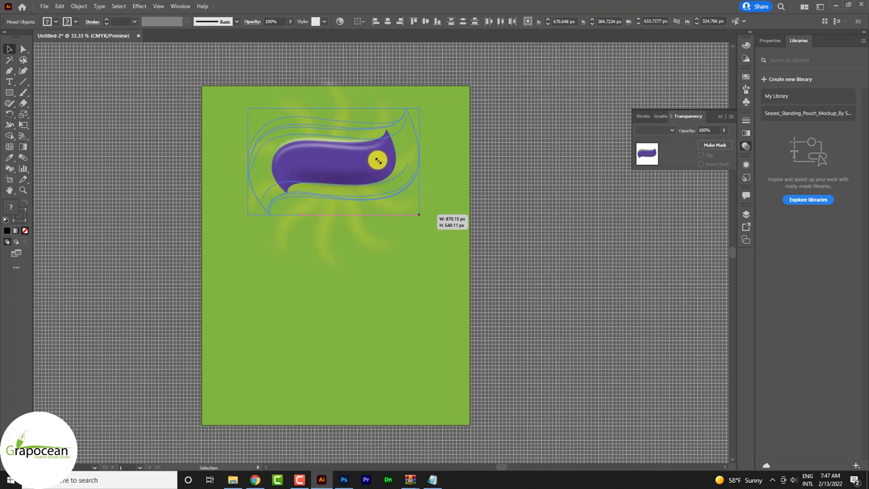
Move the enlarged purple banner across the upper page over the glow.
drag(370, 163, 378, 176)
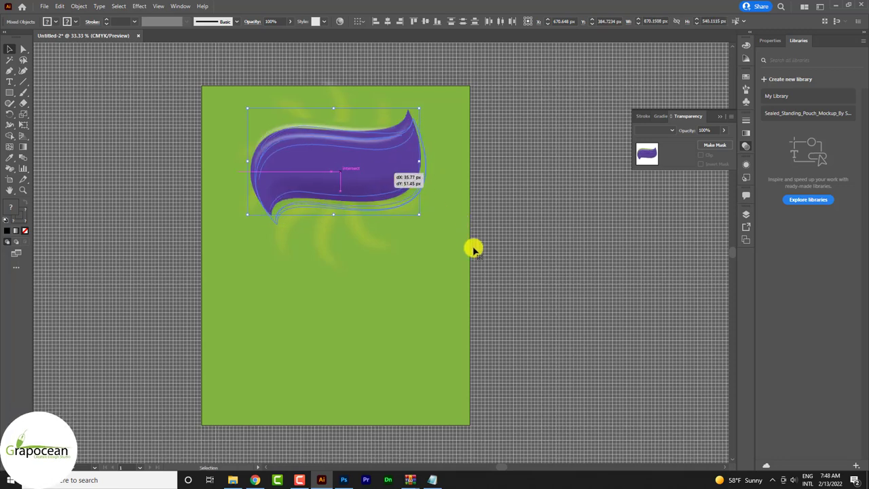
drag(473, 246, 469, 240)
drag(399, 211, 365, 179)
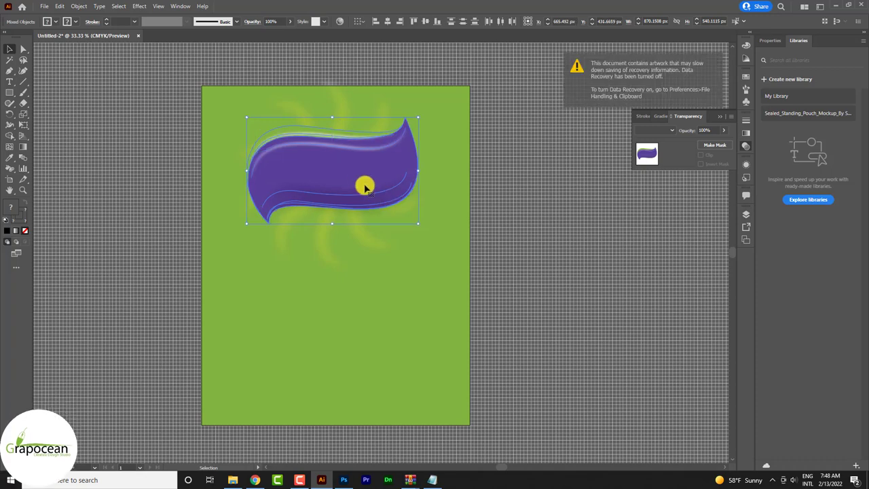
click(390, 271)
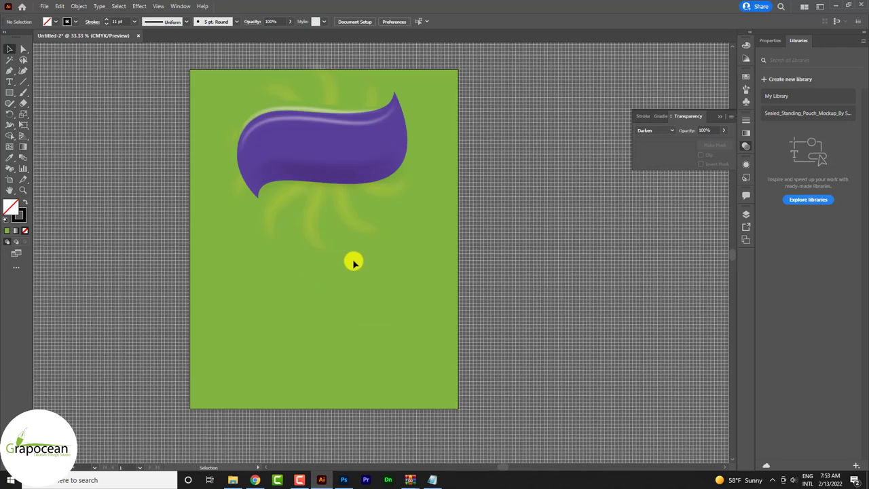
click(299, 107)
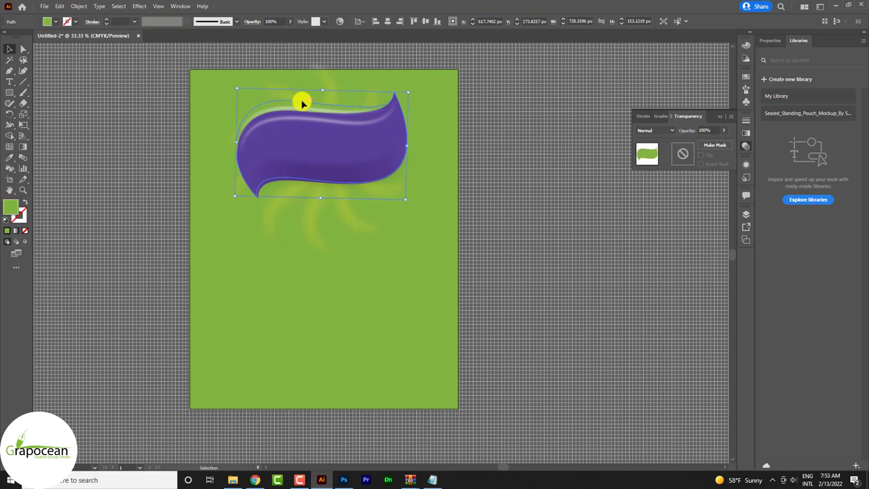
Apply a Multiply drop shadow to the banner with an 8 px X offset.
click(723, 117)
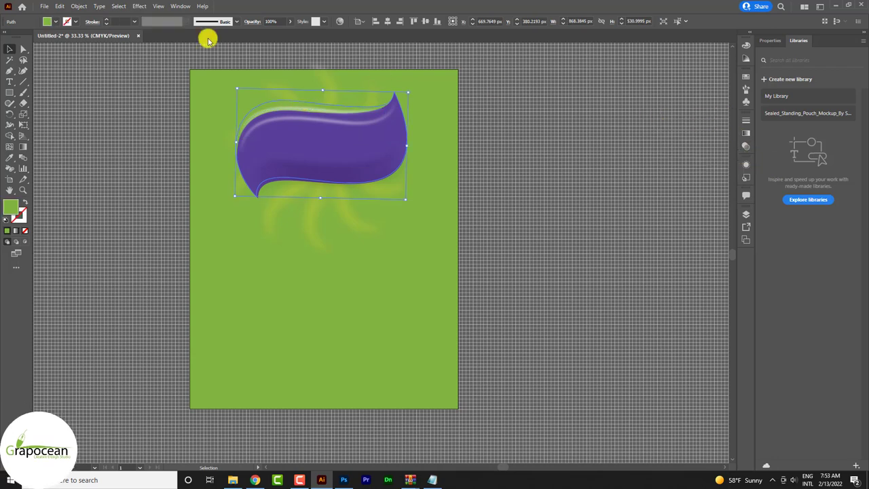
click(139, 7)
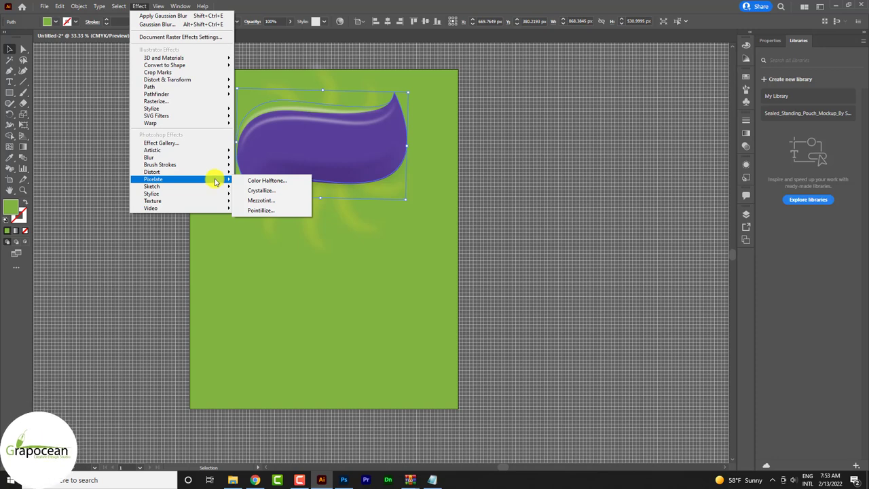
mouse_move(151, 109)
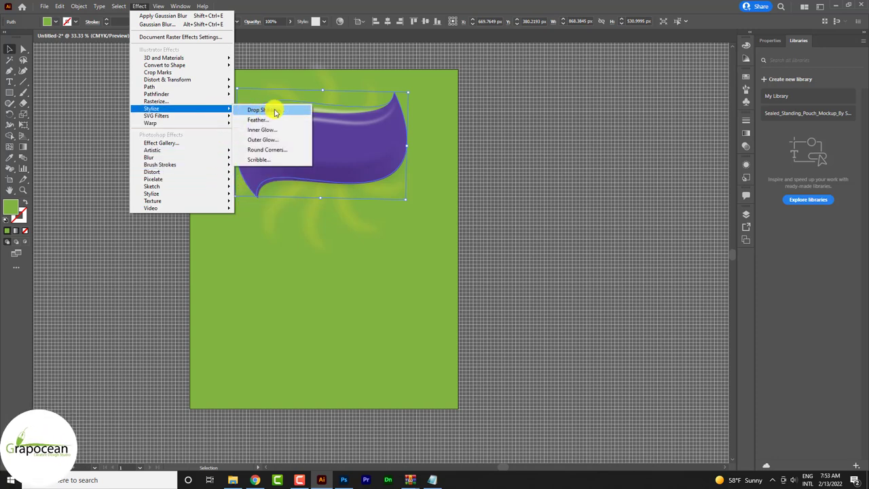
click(275, 112)
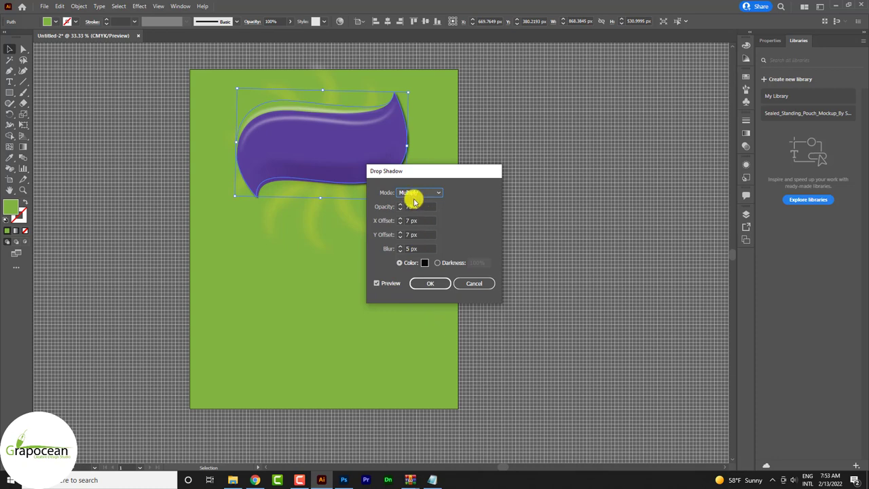
click(403, 207)
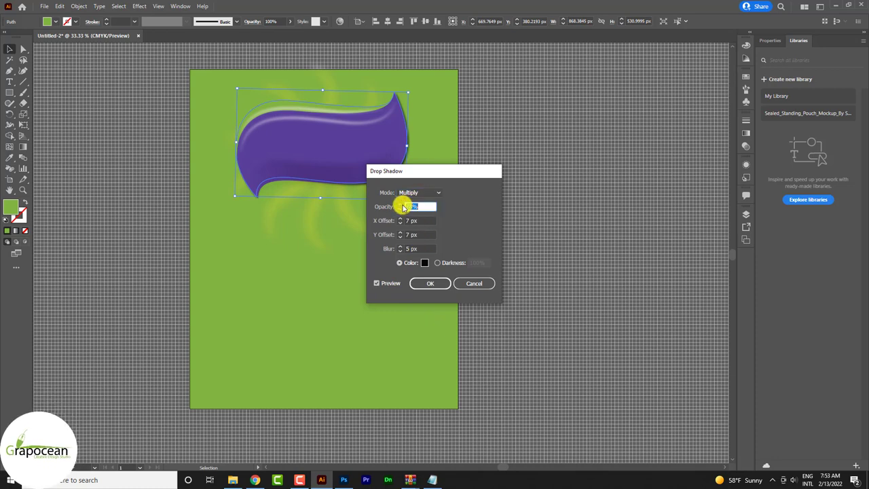
drag(448, 175, 559, 177)
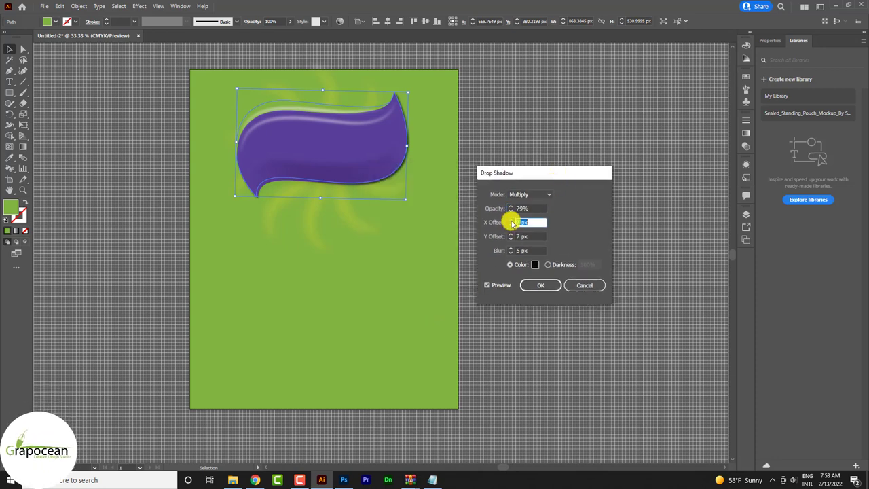
text(8)
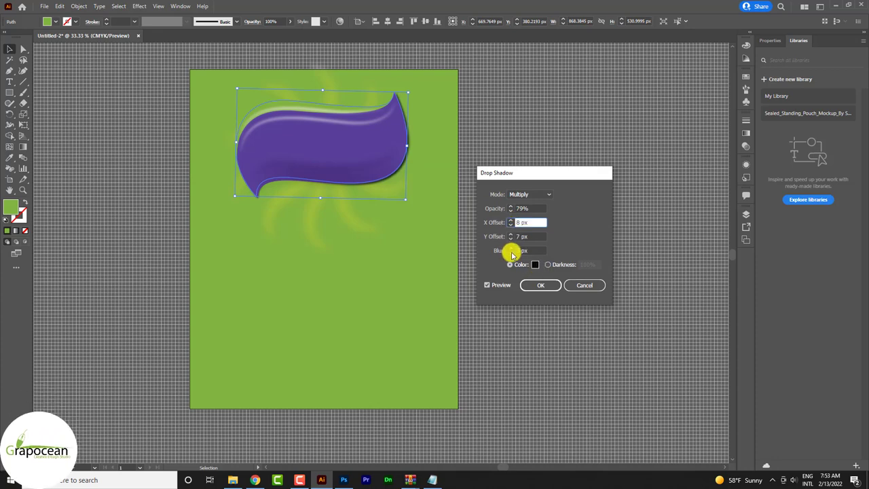
Set the shadow darkness to 40% with preview on, then adjust the opacity and blur.
click(560, 265)
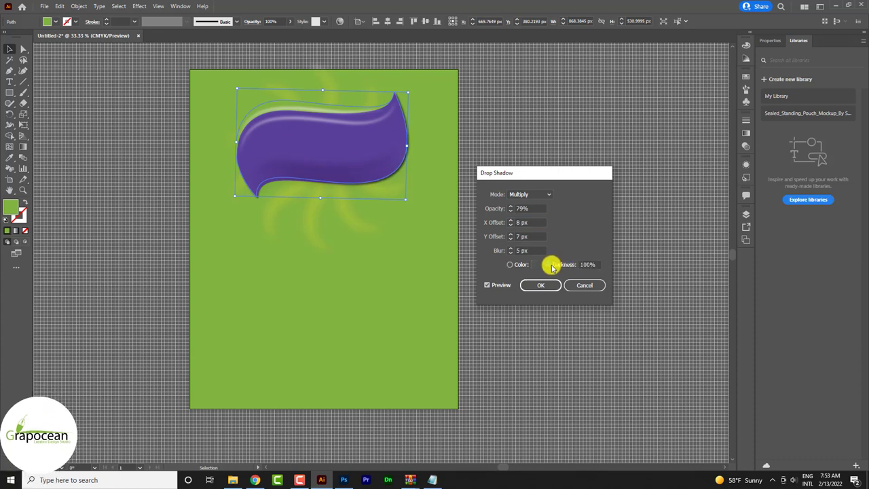
click(512, 264)
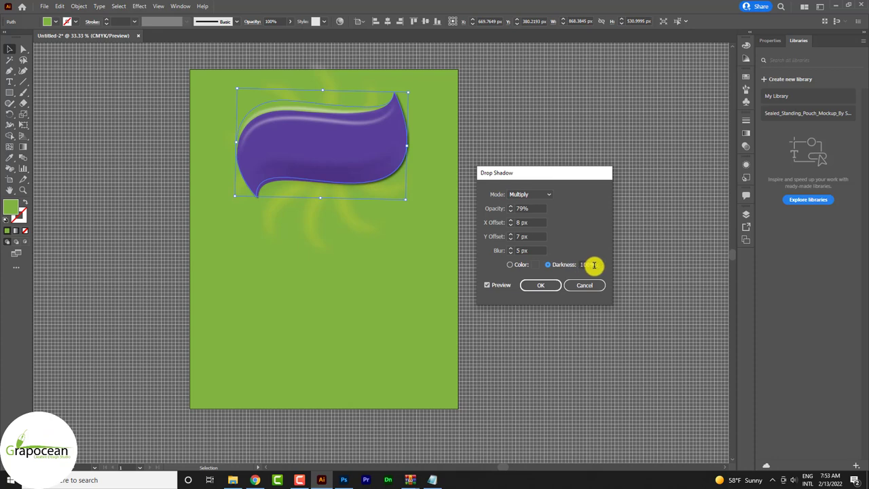
double_click(593, 265)
text(40)
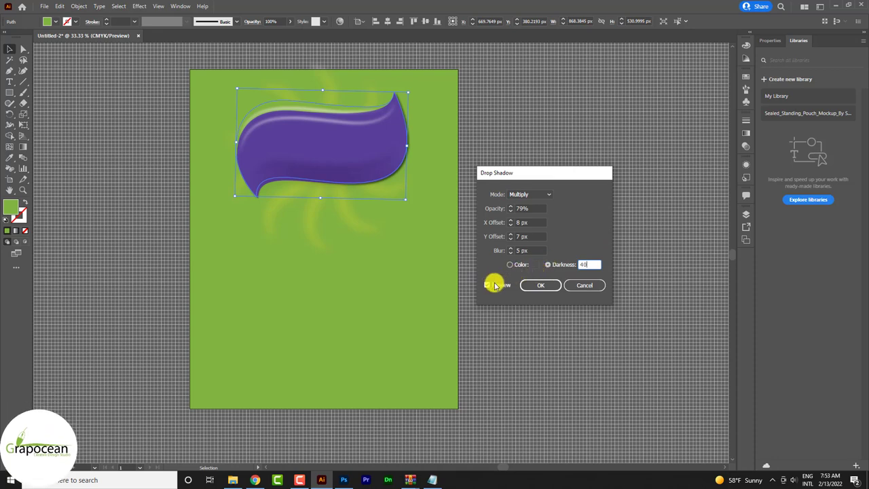
key(Tab)
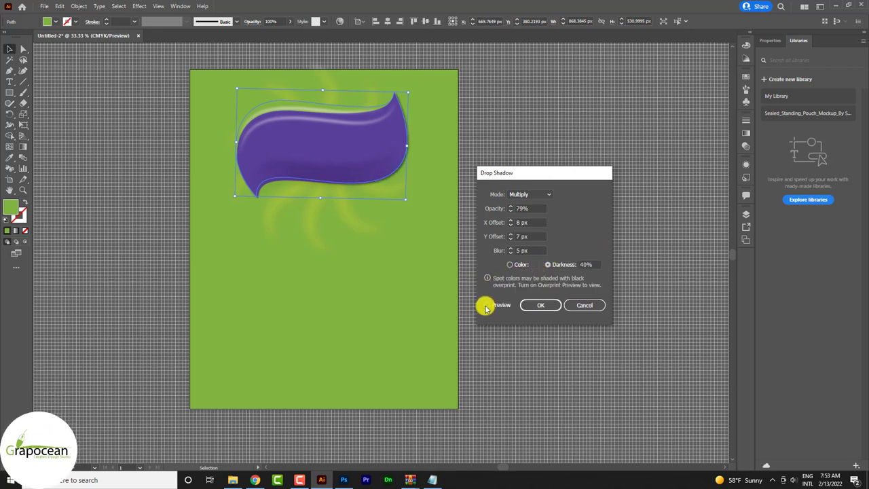
click(487, 306)
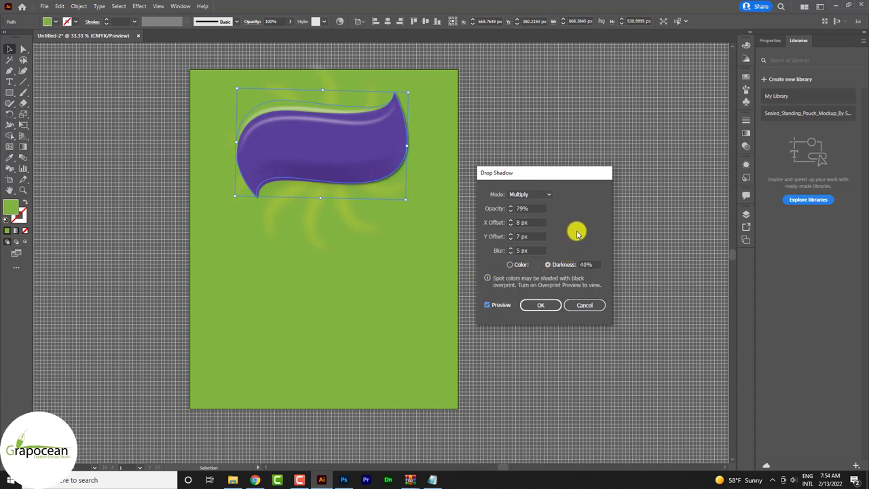
drag(526, 208, 513, 210)
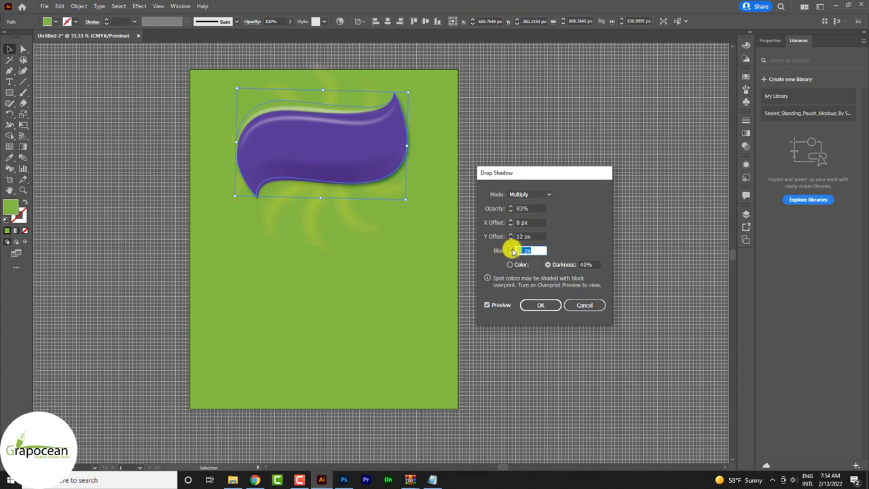
click(524, 252)
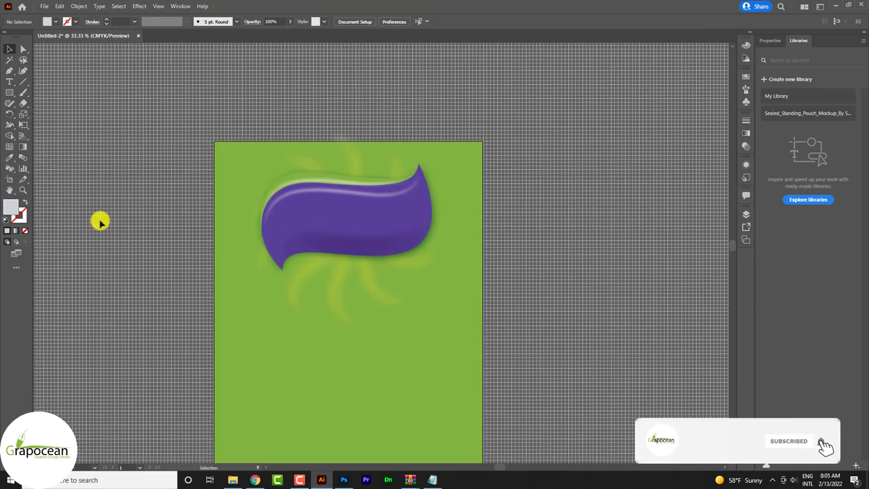
Type the word 'Crispy' on the artboard and fill it white.
click(9, 83)
click(305, 315)
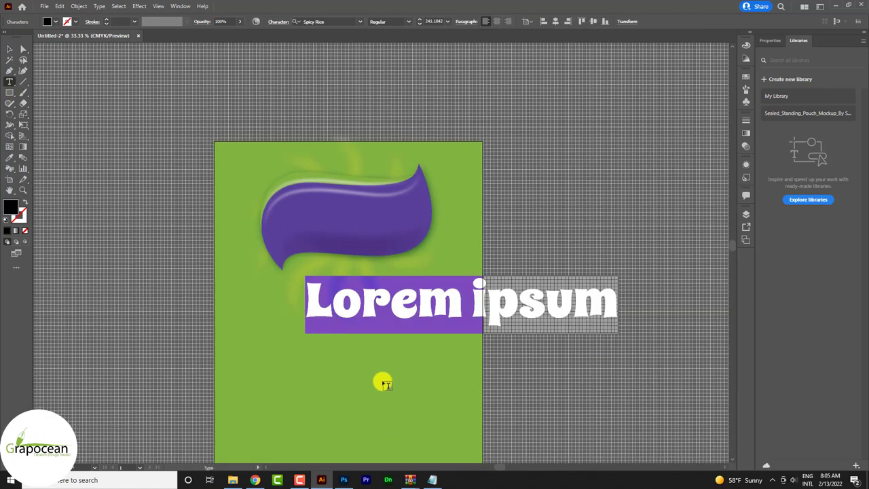
key(BackSpace)
text(Cri)
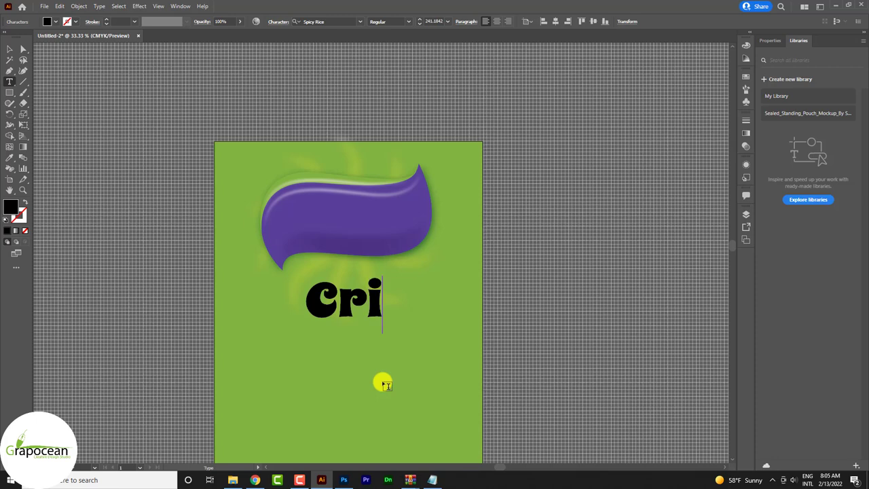
text(spy)
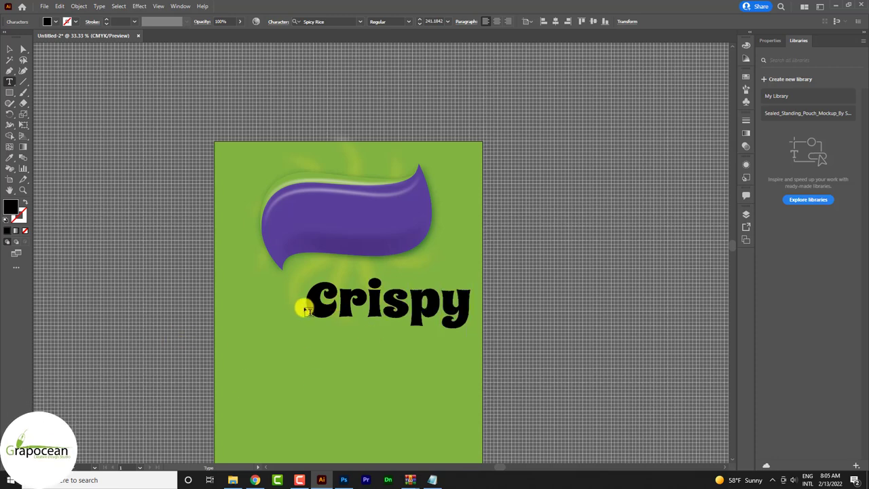
double_click(355, 305)
click(55, 22)
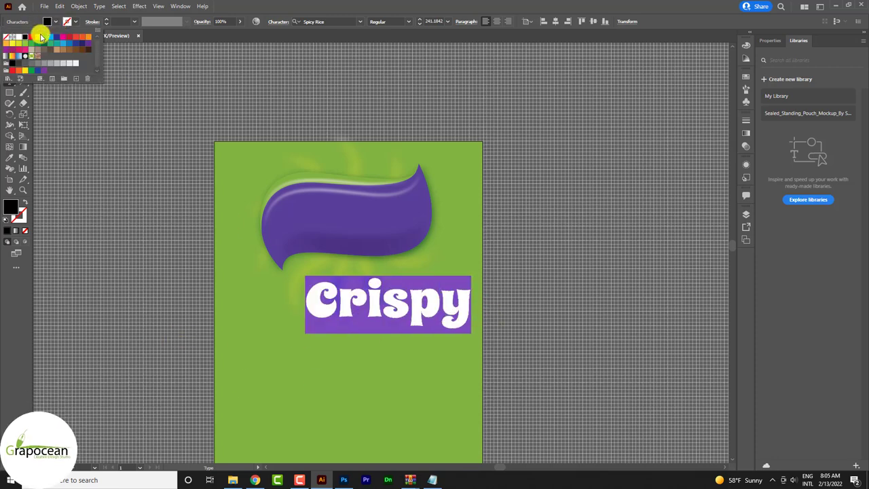
click(21, 38)
key(Escape)
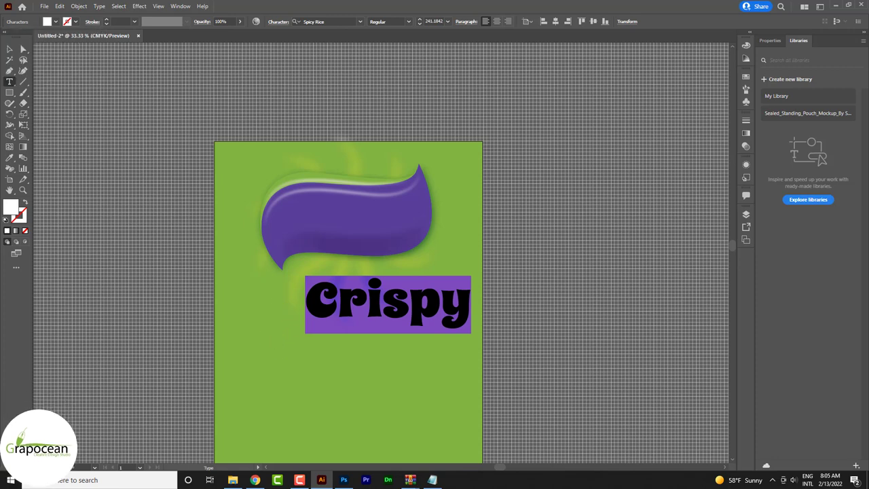
Move 'Crispy' onto the purple banner and shrink it to fit inside.
click(8, 51)
drag(398, 302, 355, 224)
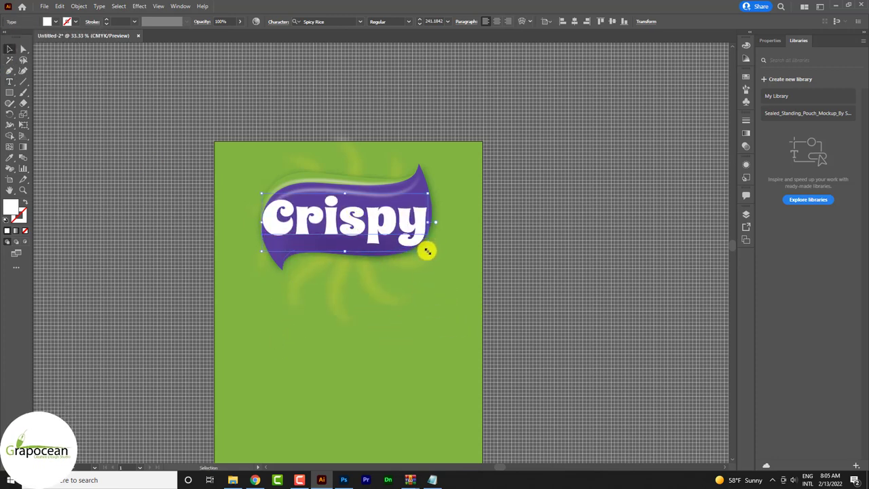
drag(426, 251, 415, 246)
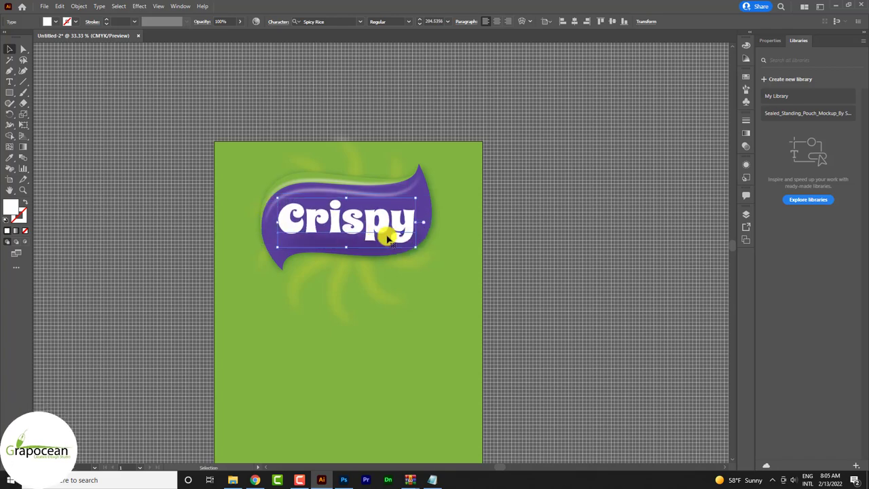
click(470, 321)
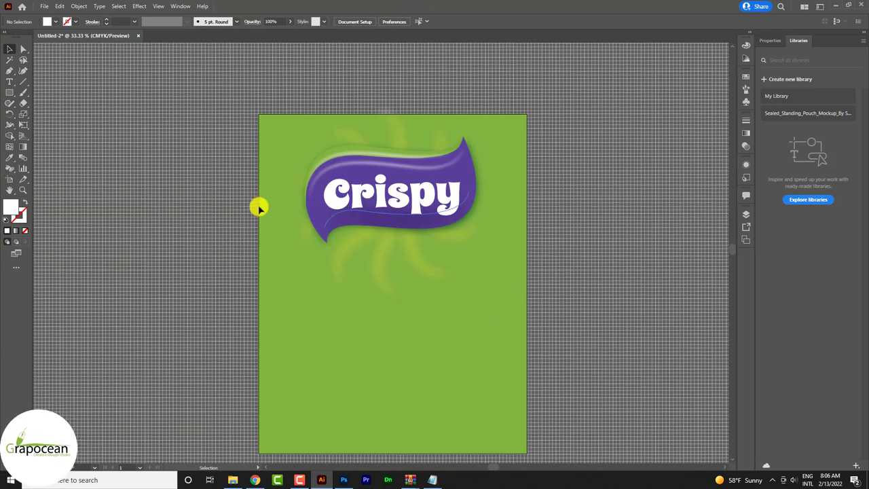
Open the peas image file and zoom out to see it whole.
scroll(515, 227, down, 1)
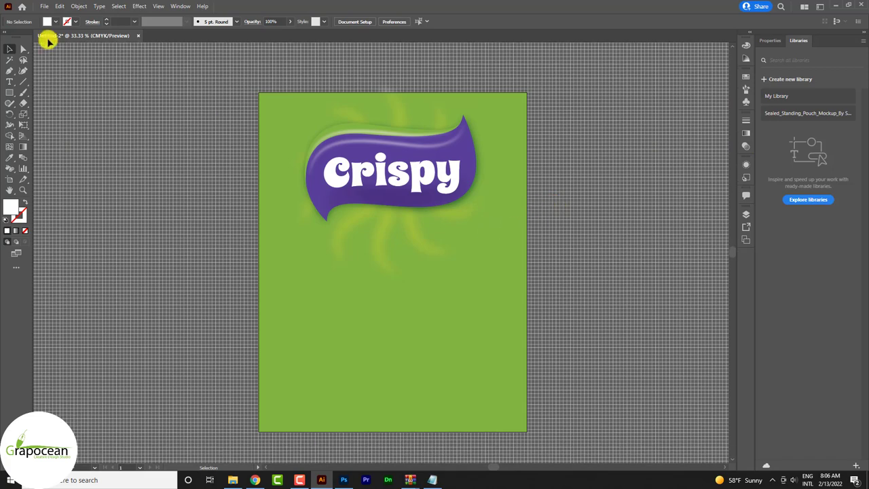
click(45, 6)
click(220, 177)
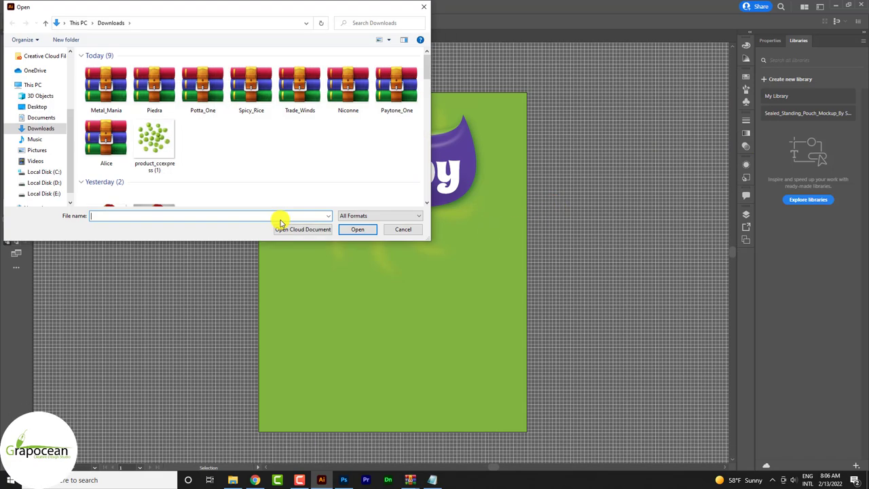
click(156, 146)
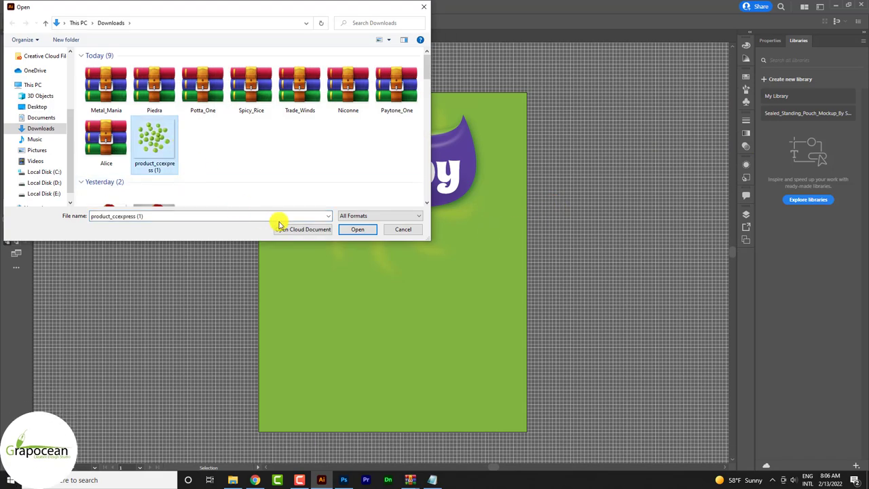
click(357, 229)
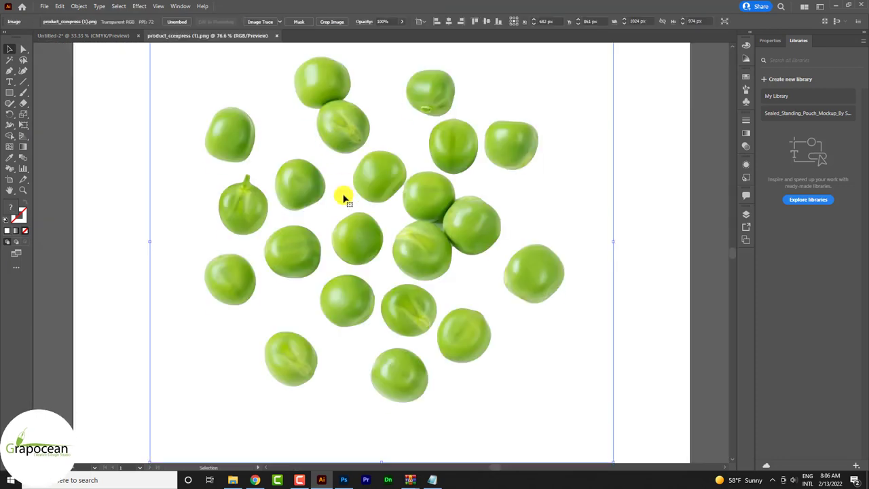
scroll(344, 197, down, 1)
scroll(350, 197, up, 2)
key(ctrl+minus)
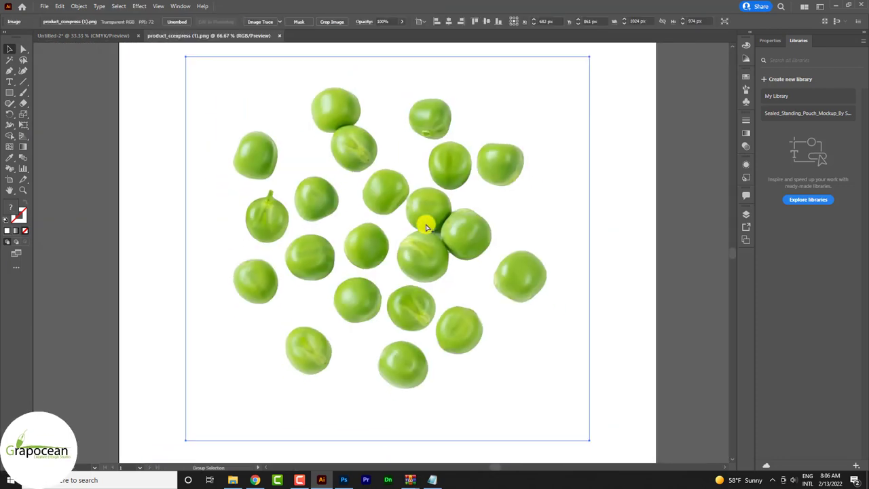
Image-trace the peas photo, expand and ungroup it, and delete the white background.
click(278, 25)
click(318, 58)
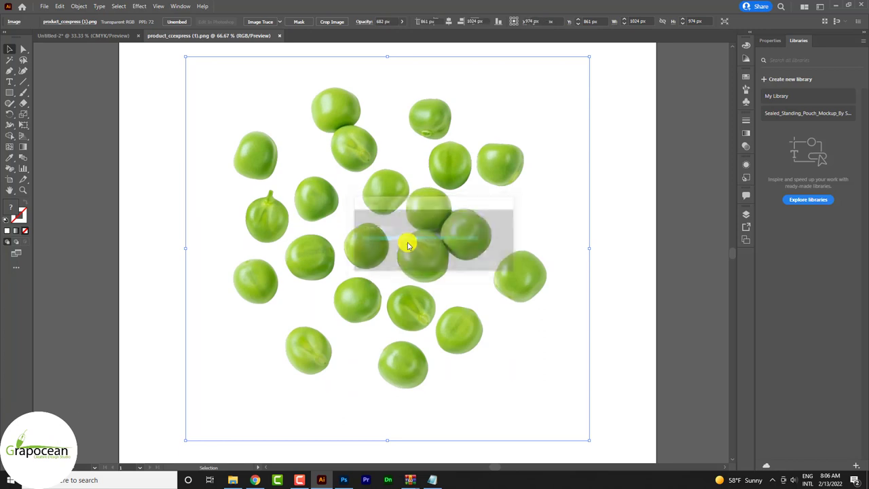
click(231, 23)
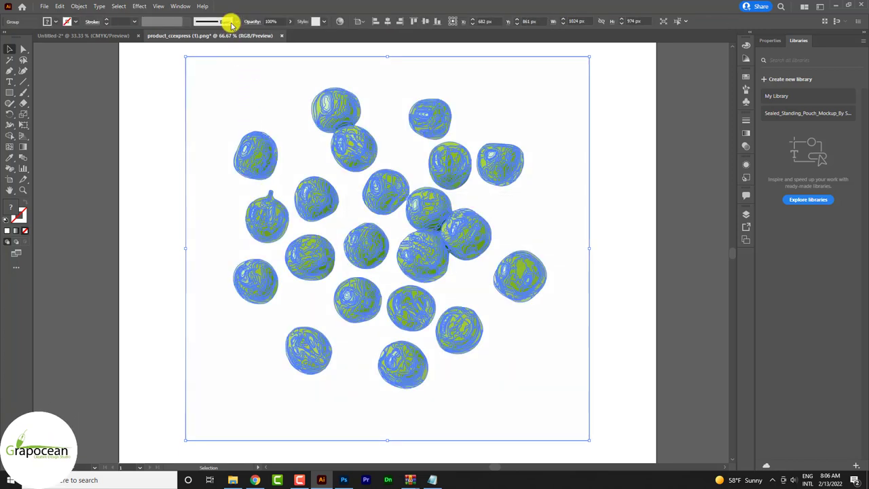
right_click(383, 187)
click(417, 253)
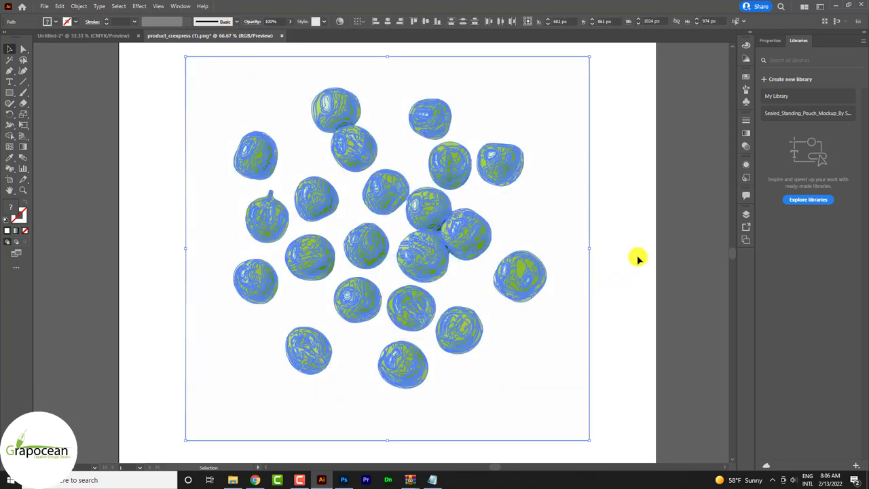
click(608, 259)
click(591, 251)
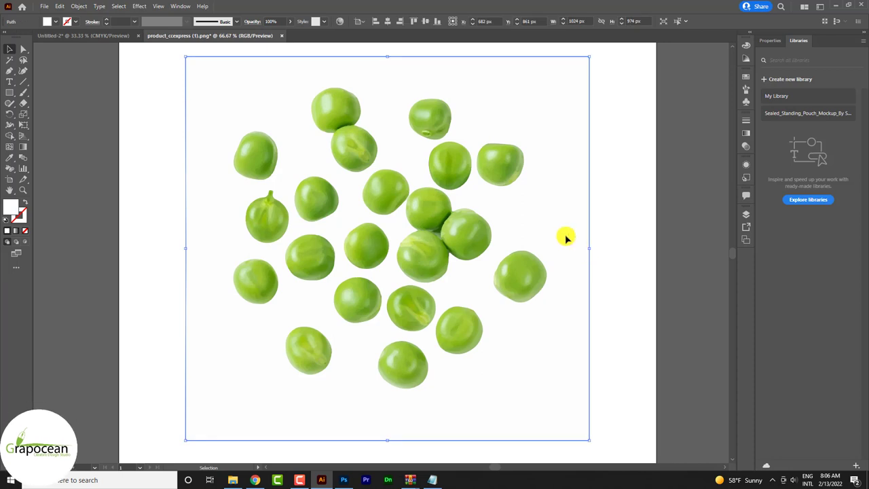
key(Delete)
Carry a single traced pea into the green Untitled-2 packaging document.
scroll(415, 248, up, 2)
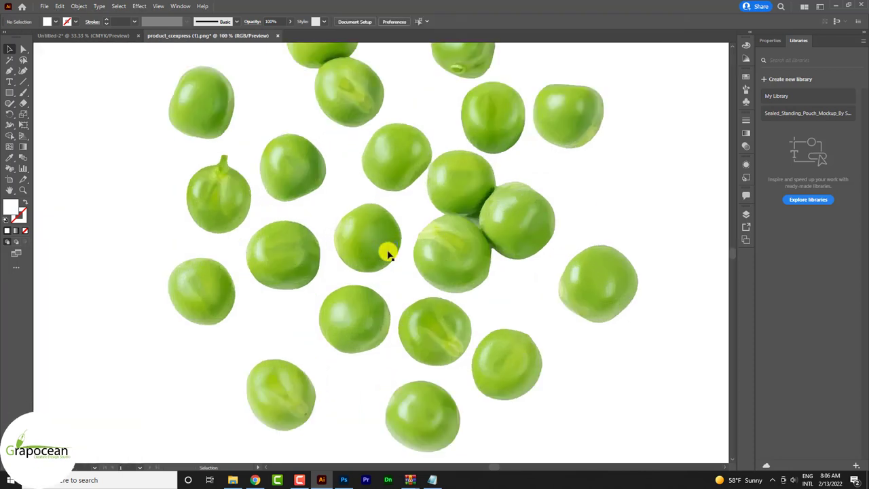
scroll(387, 245, up, 2)
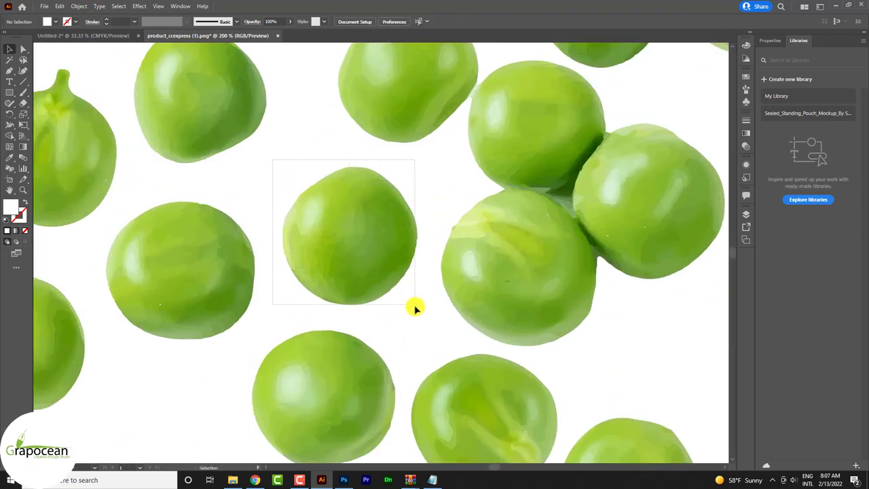
click(415, 304)
scroll(387, 252, down, 2)
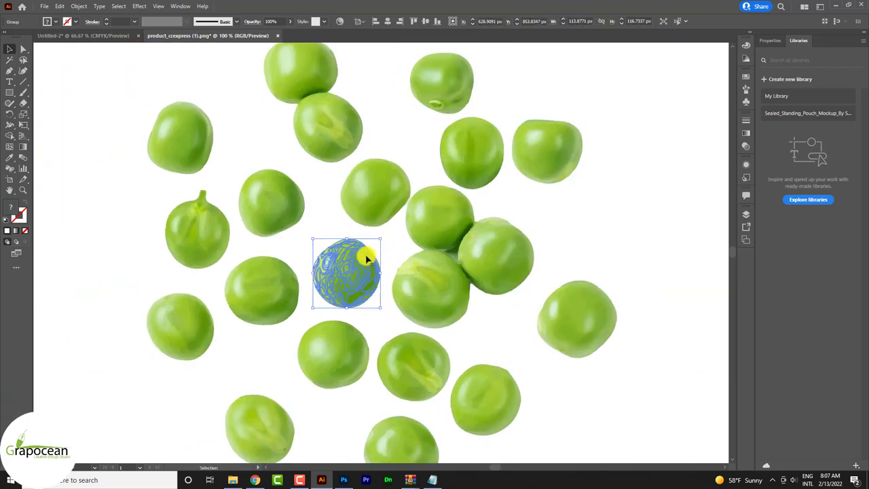
drag(367, 259, 384, 325)
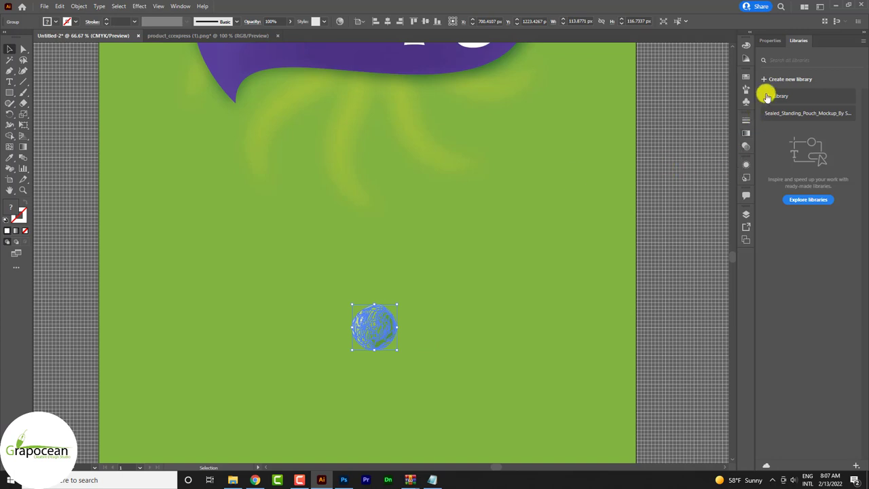
Save the traced pea as symbol 'New Symbol', then delete the loose pea.
click(746, 102)
mouse_move(423, 314)
mouse_down()
mouse_move(745, 117)
mouse_move(726, 93)
mouse_up()
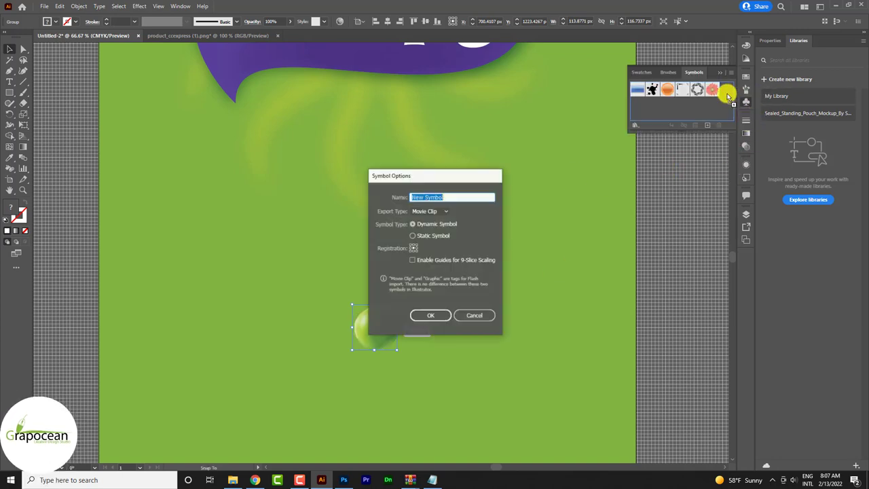
click(439, 315)
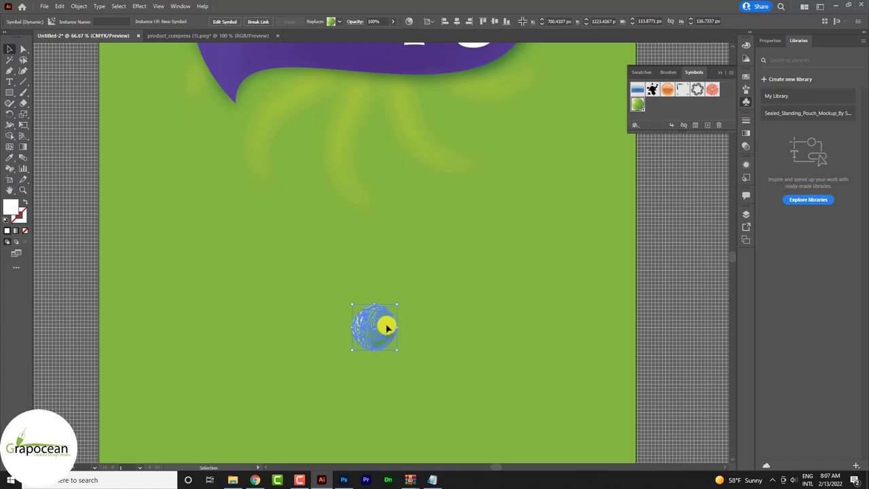
key(Delete)
key(ctrl+minus)
key(ctrl+minus)
scroll(401, 294, down, 1)
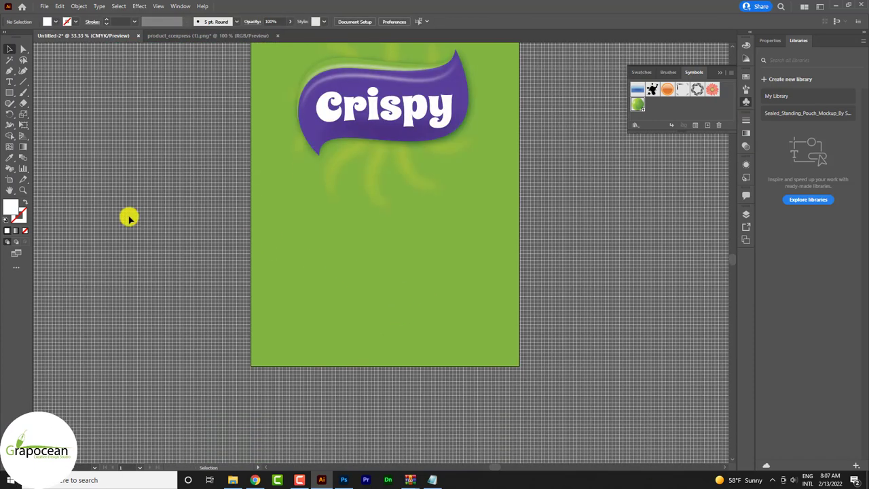
Spray dozens of pea symbol instances over the lower artboard with the Symbol Sprayer.
click(9, 170)
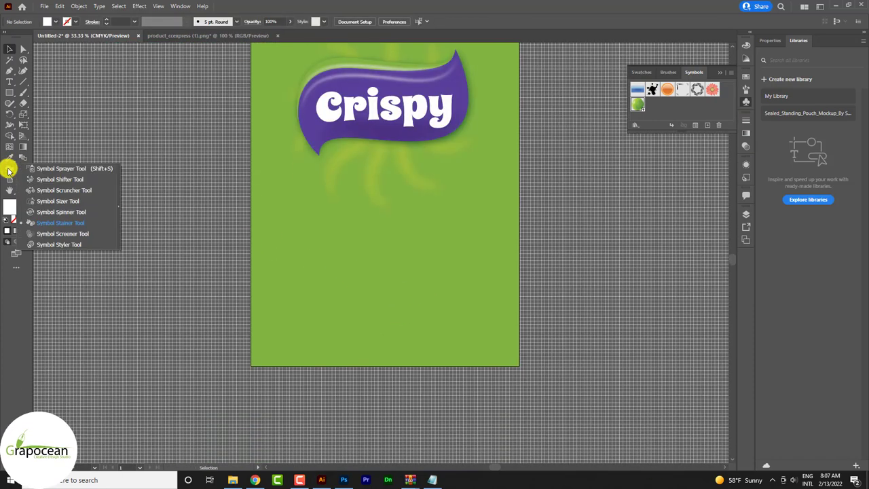
drag(325, 294, 465, 335)
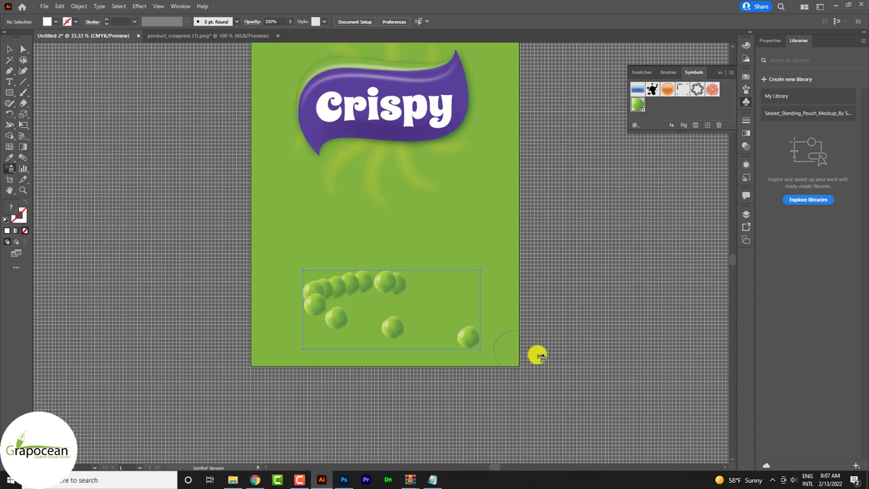
key(ctrl+z)
mouse_move(356, 239)
mouse_down()
mouse_move(446, 320)
mouse_move(319, 388)
mouse_up()
mouse_move(402, 258)
mouse_down()
mouse_move(348, 310)
mouse_move(362, 277)
mouse_move(418, 303)
mouse_up()
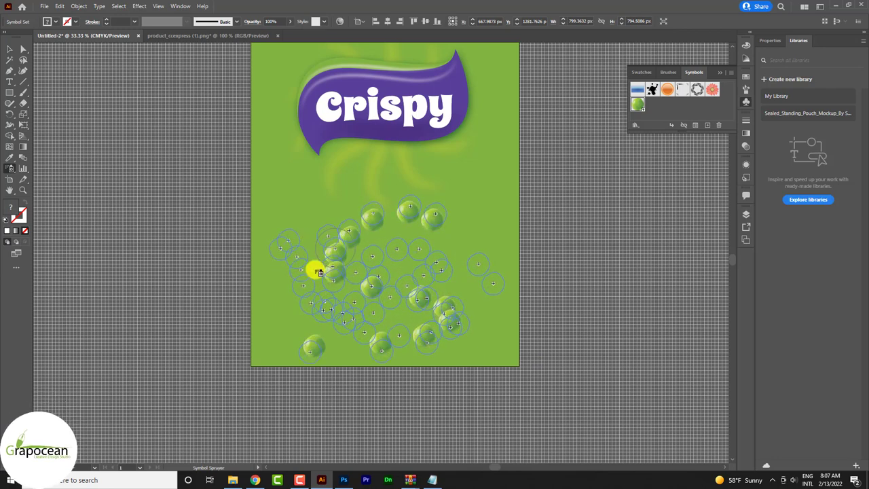
mouse_move(322, 323)
mouse_down()
mouse_move(382, 249)
mouse_move(479, 257)
mouse_move(454, 289)
mouse_up()
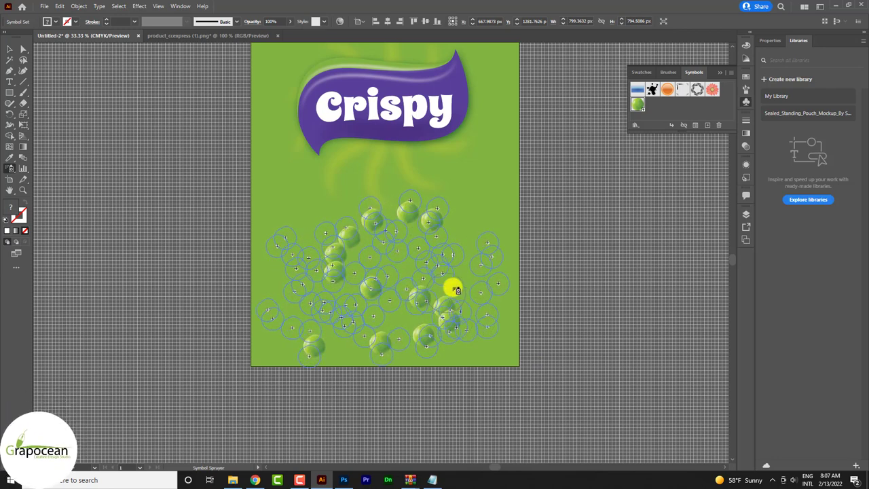
drag(385, 316, 533, 334)
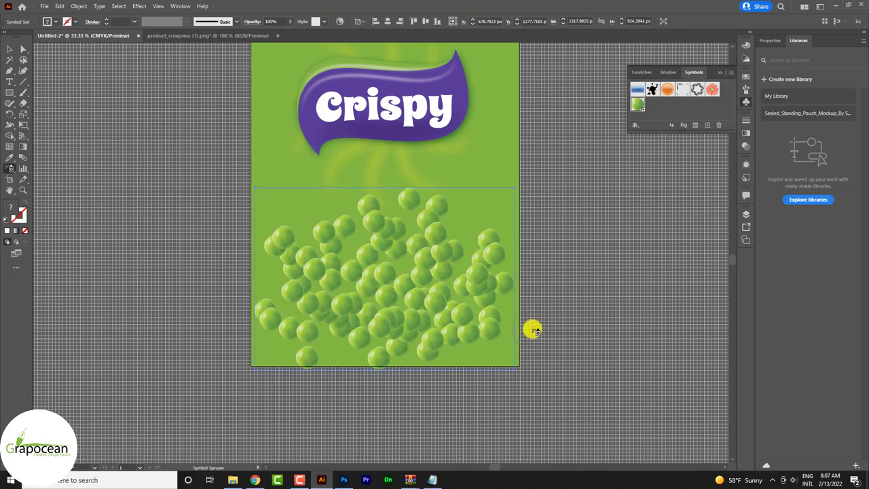
Select the sprayed pea set and nudge it slightly upward.
scroll(527, 329, down, 1)
click(10, 51)
scroll(450, 306, up, 1)
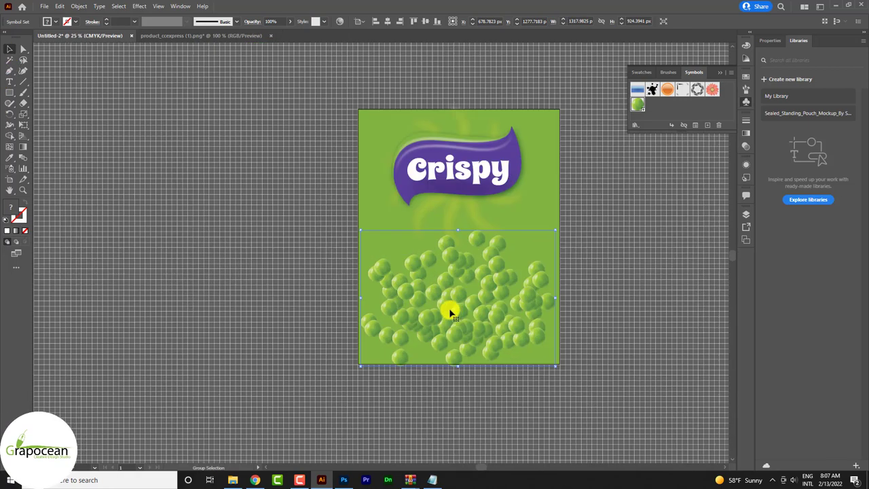
scroll(450, 307, up, 2)
drag(504, 379, 506, 371)
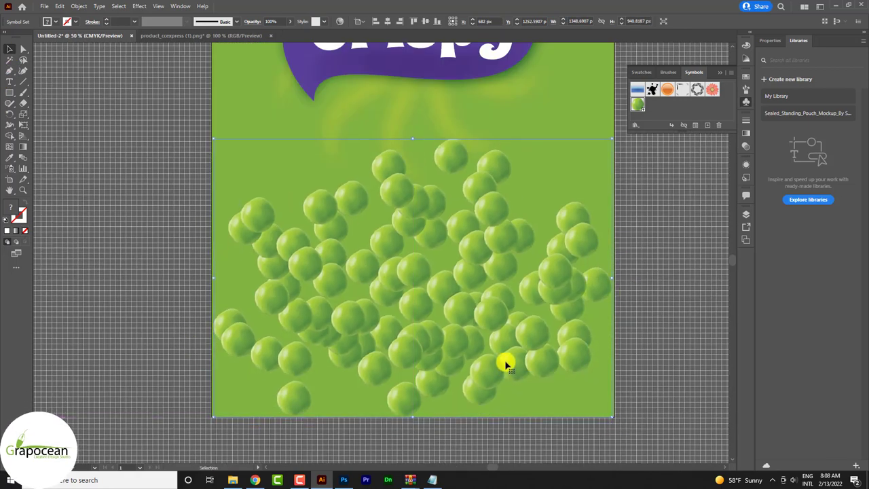
Set the fill colour to the orange swatch after trying the Color Picker and Eyedropper.
click(9, 157)
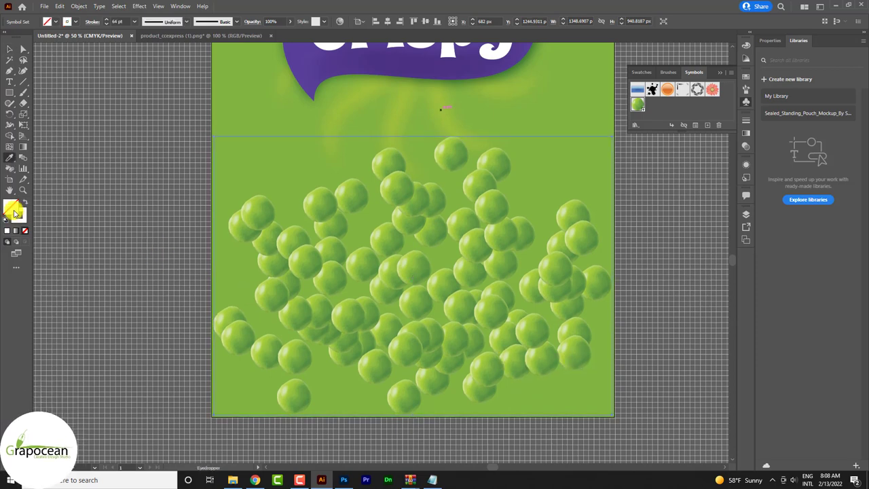
double_click(14, 210)
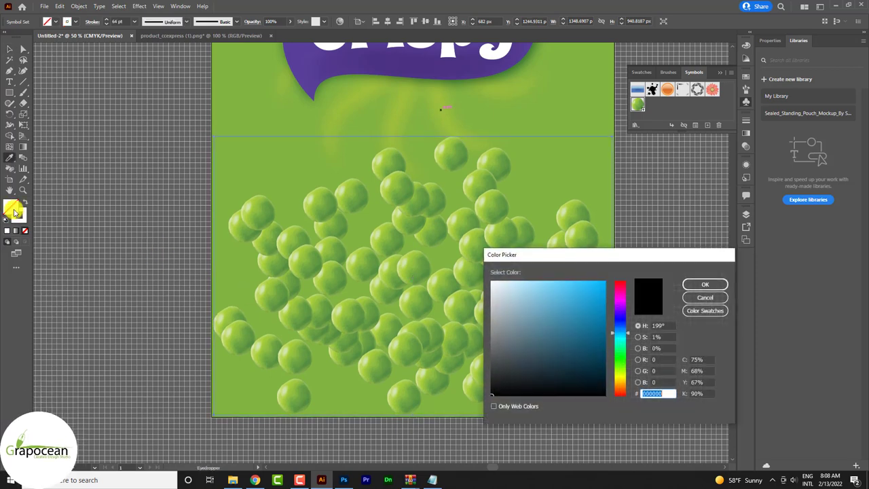
click(704, 297)
click(74, 23)
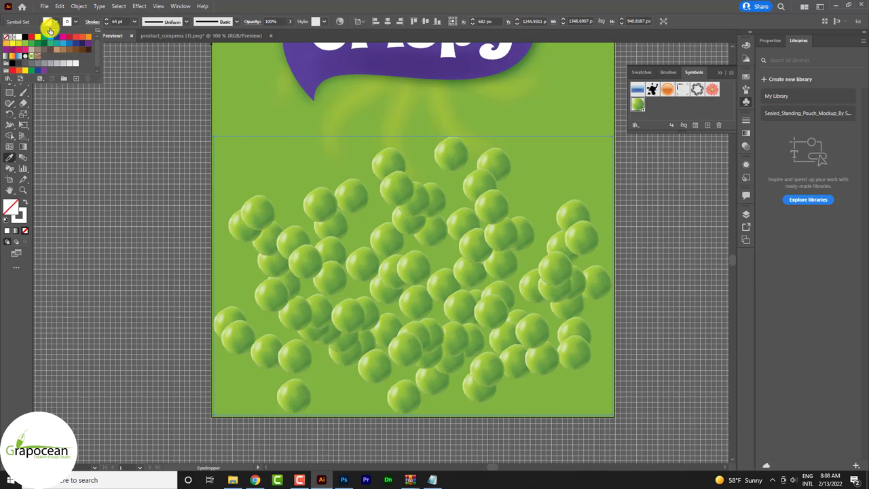
click(55, 42)
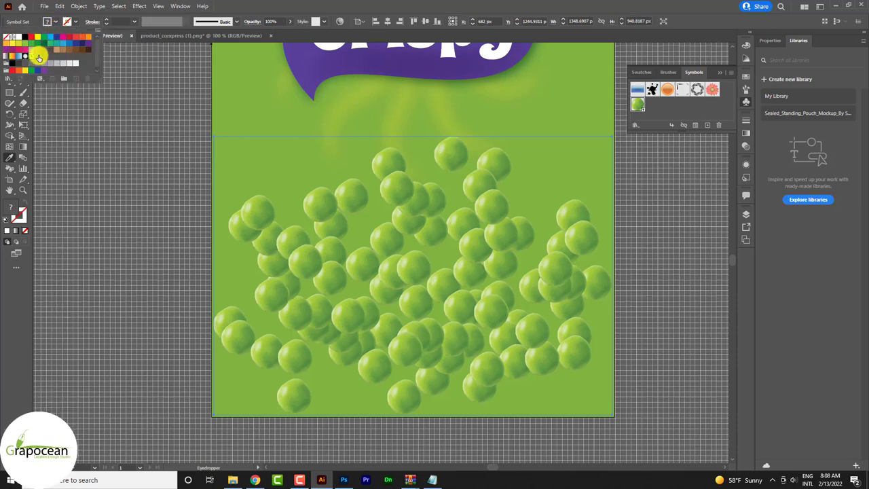
click(9, 157)
click(354, 97)
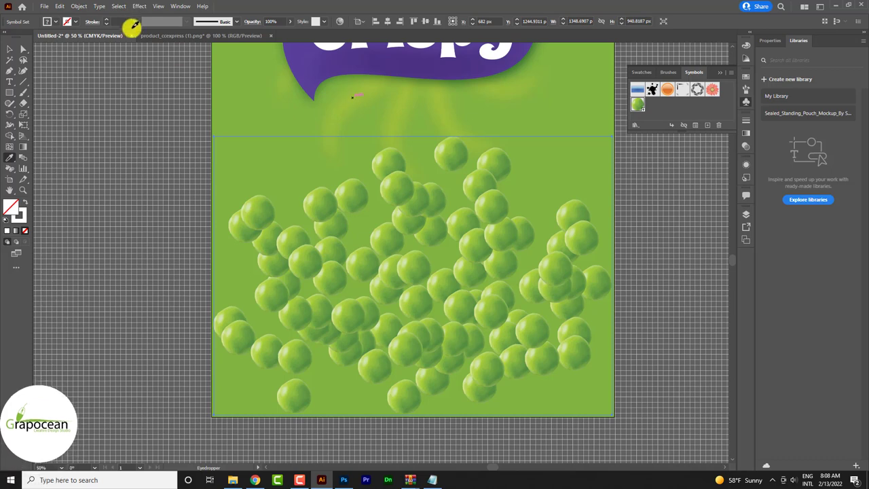
click(57, 25)
scroll(20, 48, down, 1)
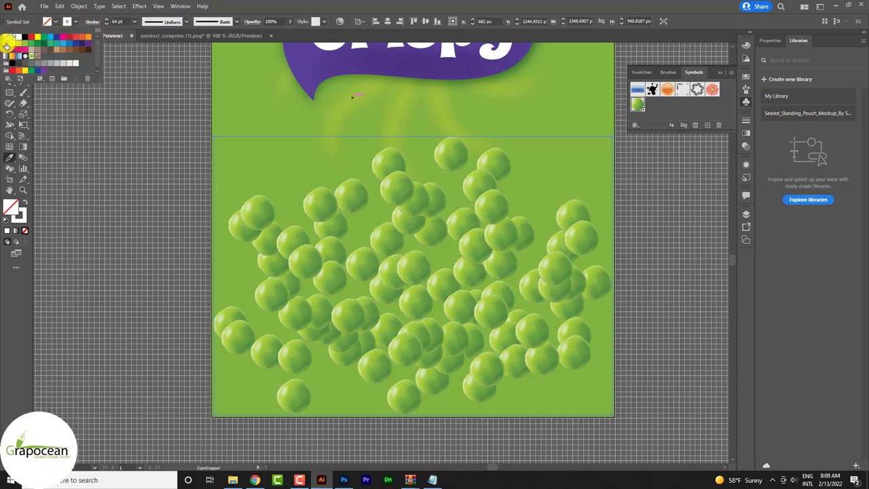
click(6, 46)
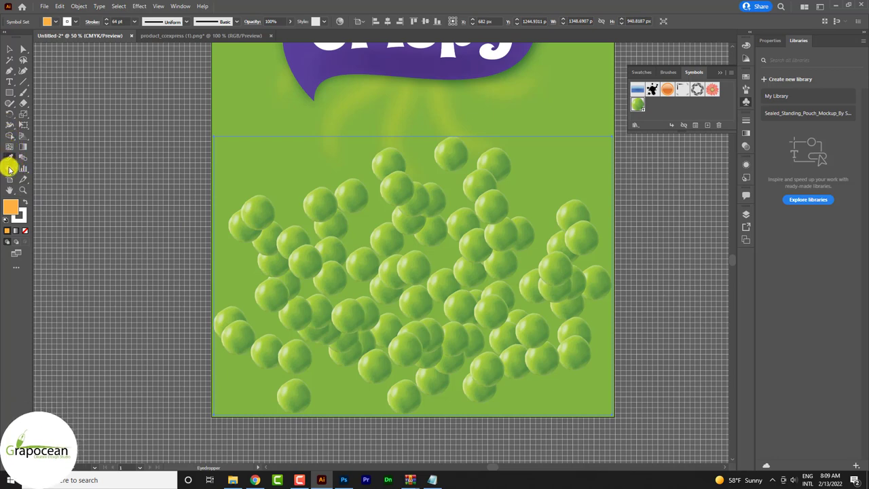
Stain scattered peas orange with the Symbol Stainer across the left and middle of the cluster.
click(9, 161)
click(61, 222)
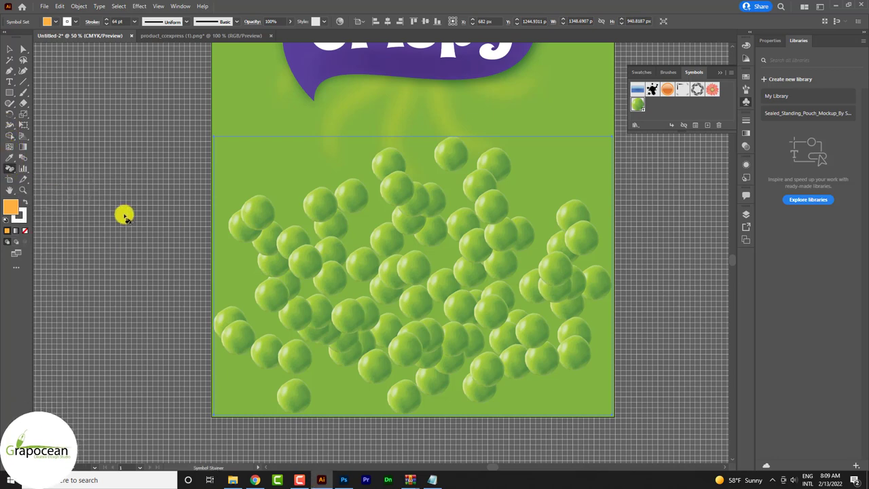
click(333, 251)
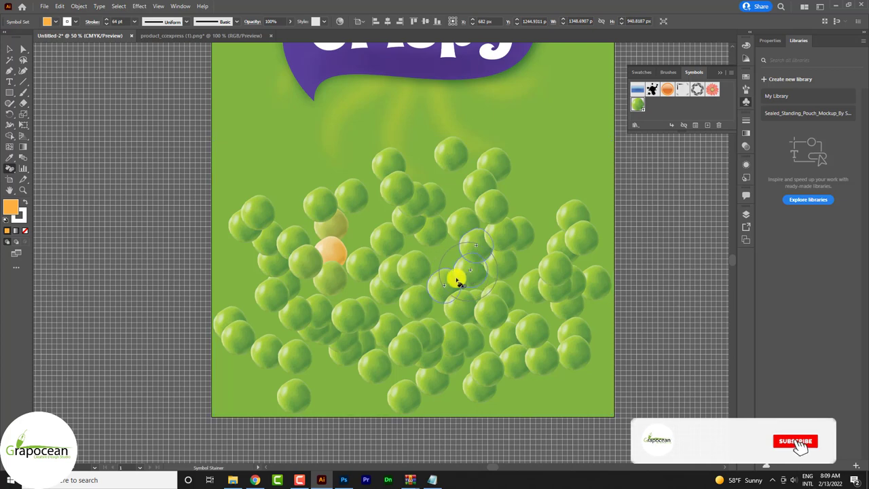
drag(458, 280, 416, 269)
mouse_move(427, 311)
mouse_down()
mouse_move(339, 311)
mouse_move(384, 349)
mouse_move(452, 359)
mouse_move(498, 321)
mouse_up()
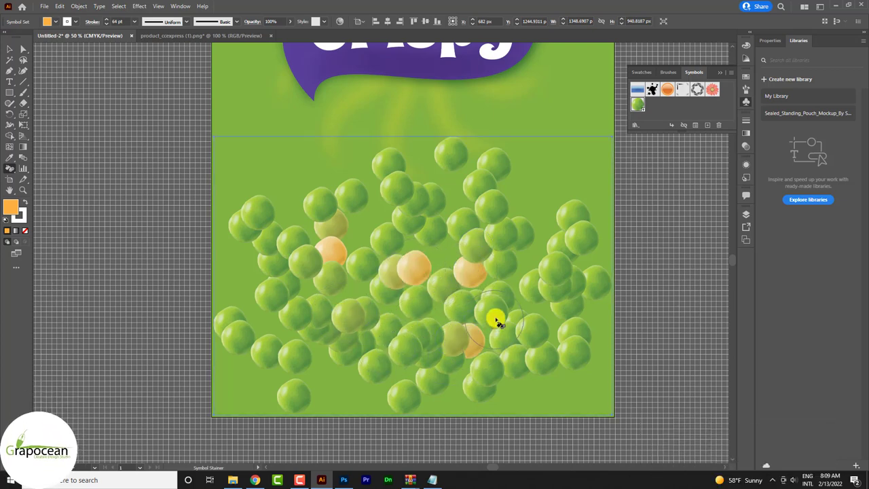
scroll(513, 339, down, 3)
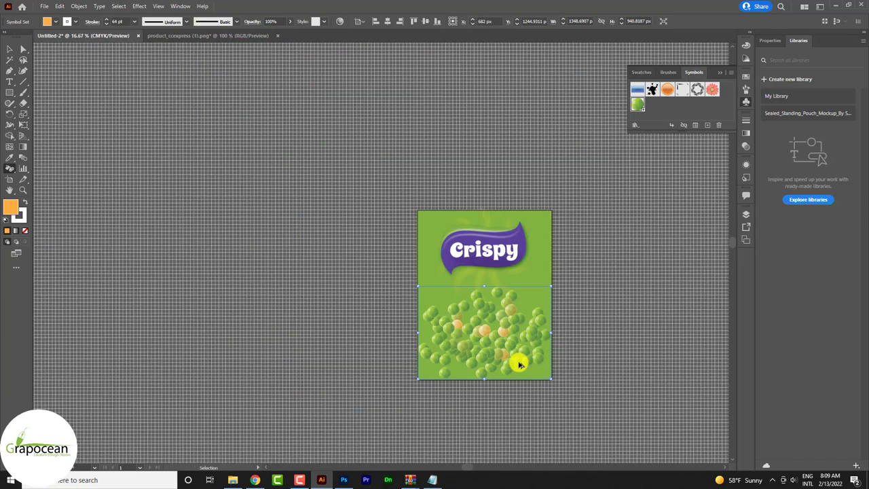
scroll(475, 339, up, 1)
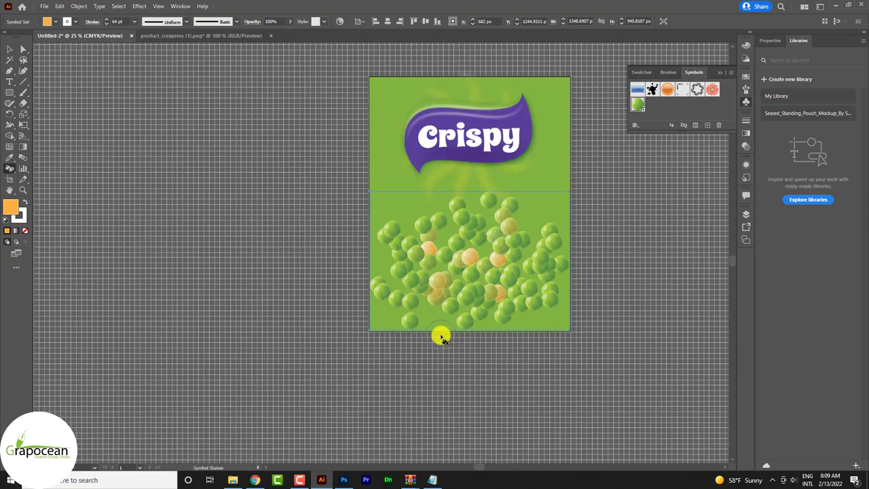
key(v)
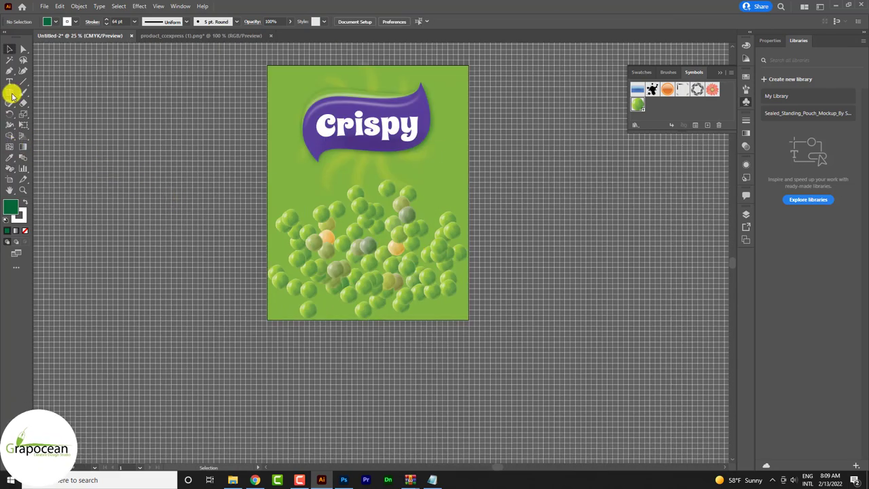
Draw a large dark-green circle, move it to the top, and layer it just above the background.
right_click(14, 92)
click(55, 115)
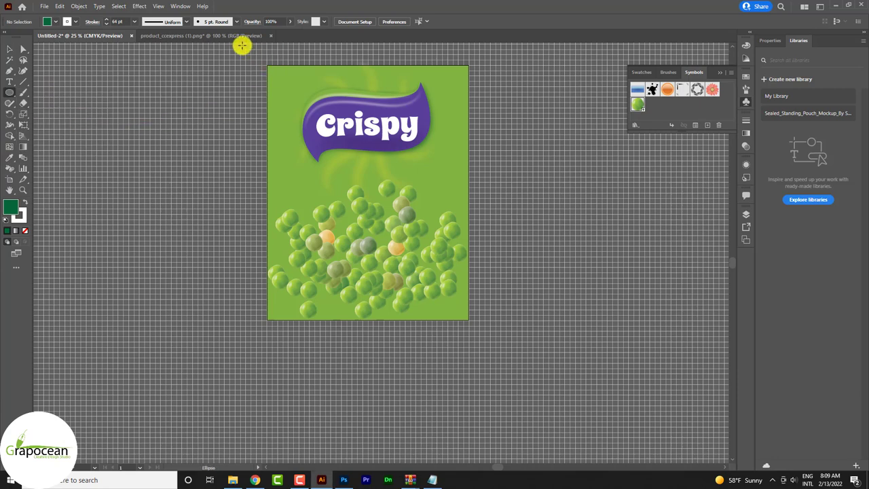
drag(265, 44, 502, 148)
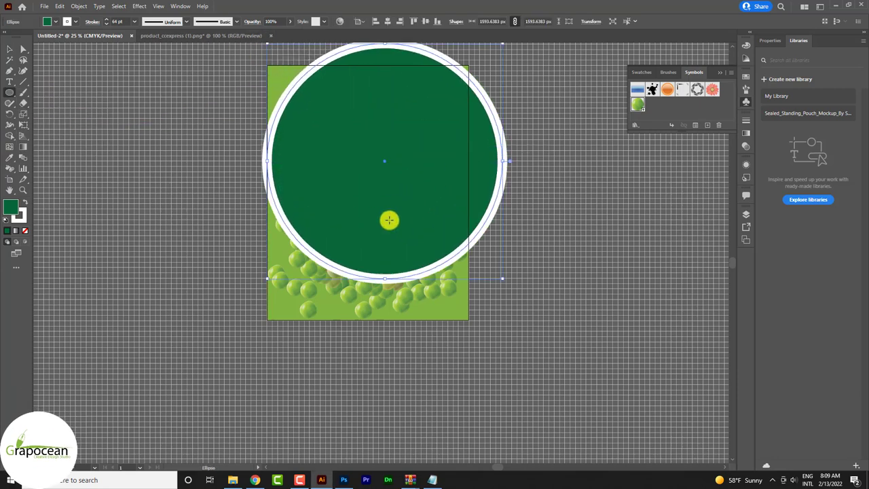
click(9, 49)
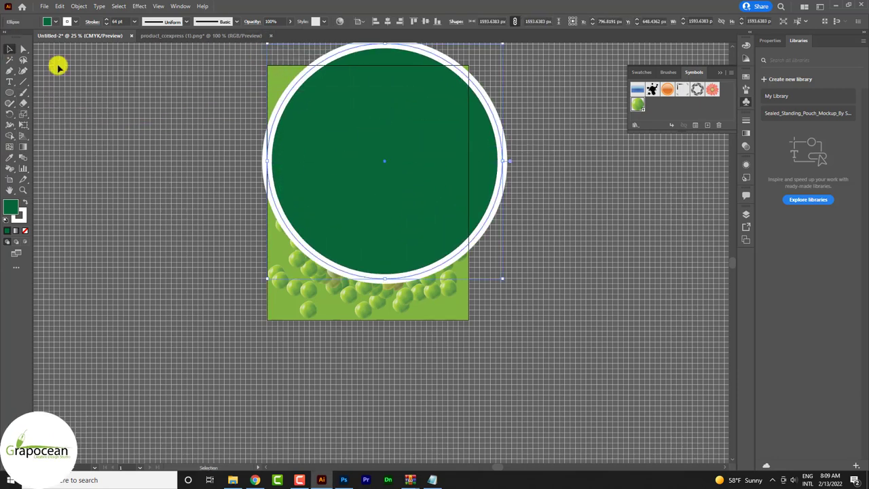
mouse_move(395, 201)
mouse_down()
mouse_move(382, 89)
mouse_move(388, 121)
mouse_move(381, 123)
mouse_up()
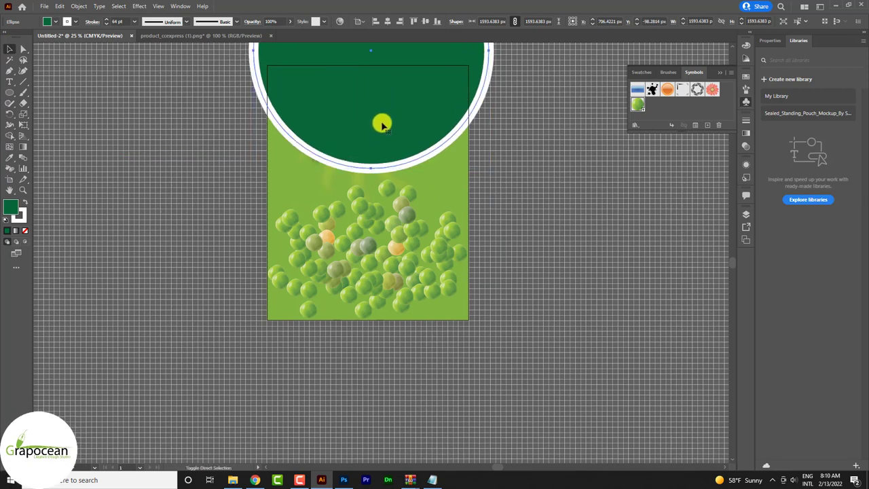
key(ctrl+shift+bracketleft)
key(ctrl+bracketright)
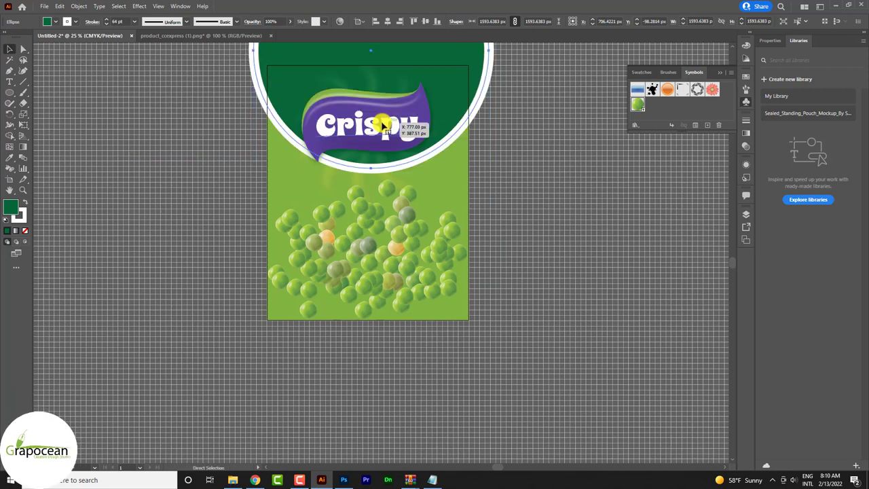
click(600, 198)
Set the big circle's stroke to None and fill it with a purple swatch.
scroll(543, 200, up, 3)
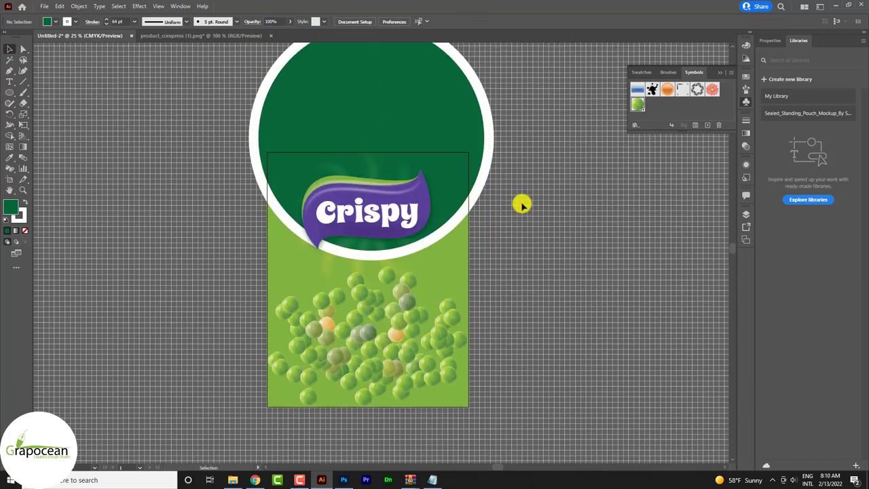
scroll(492, 185, up, 1)
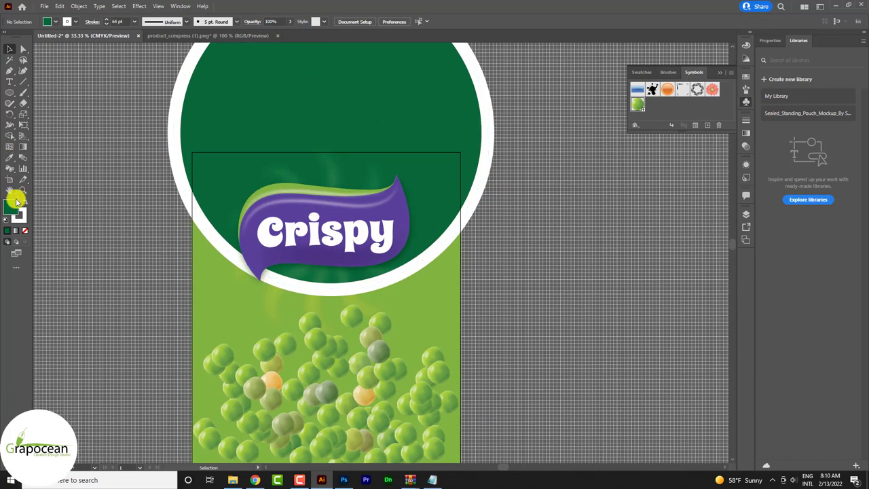
click(75, 22)
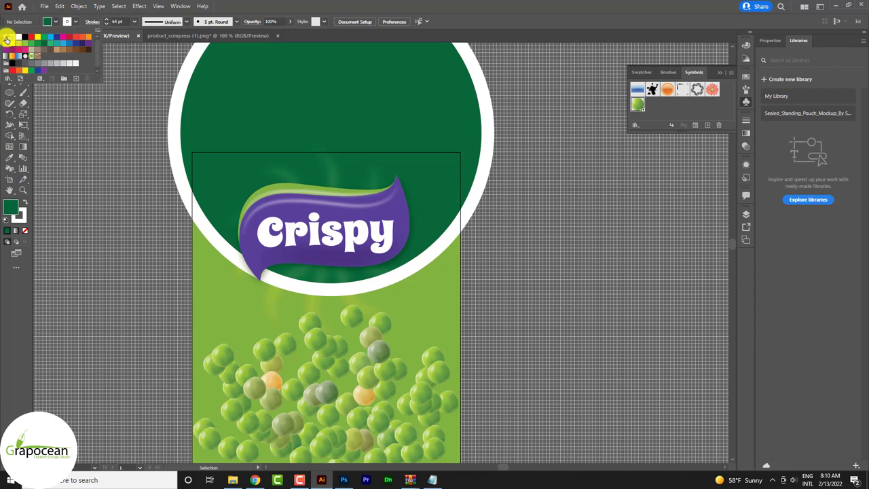
click(7, 39)
click(55, 21)
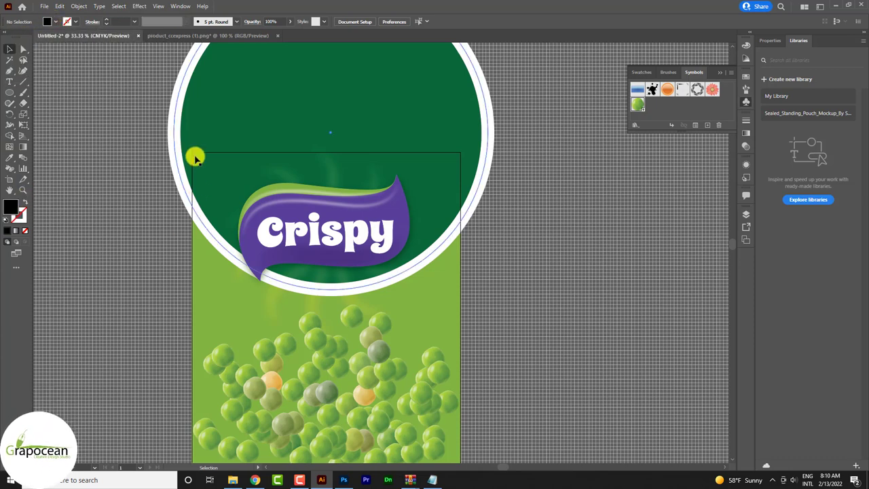
click(196, 156)
click(74, 22)
click(7, 38)
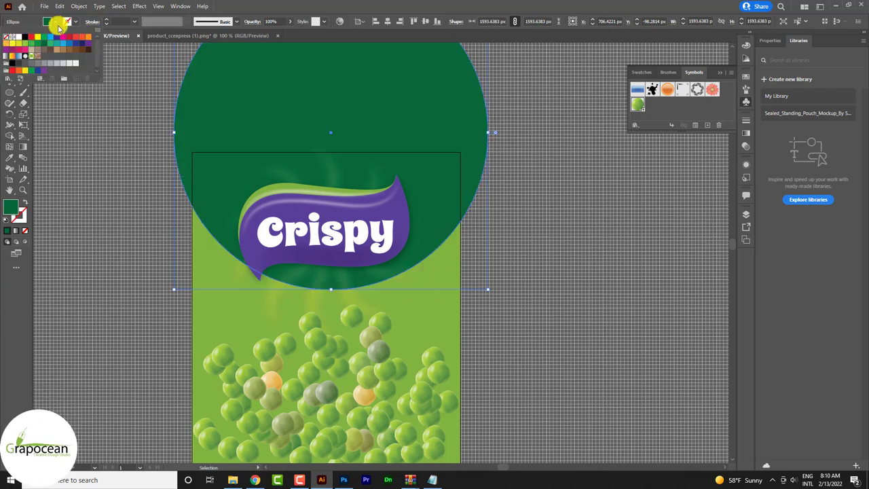
click(20, 36)
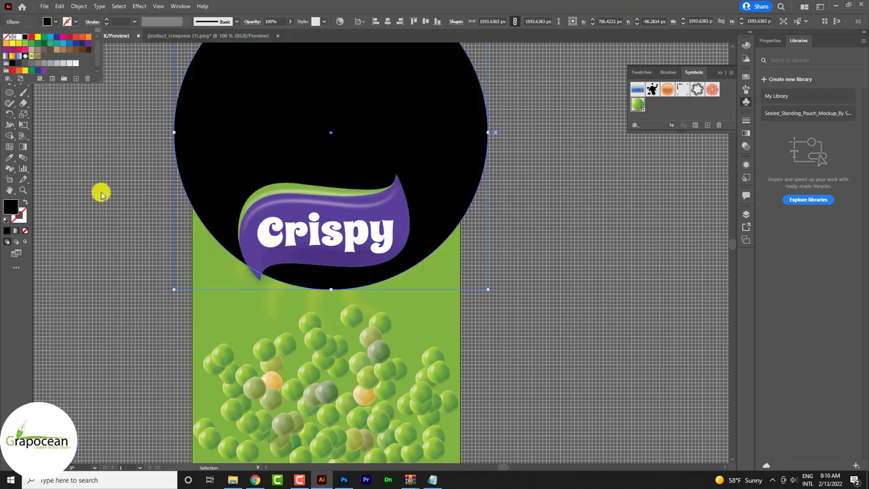
click(46, 41)
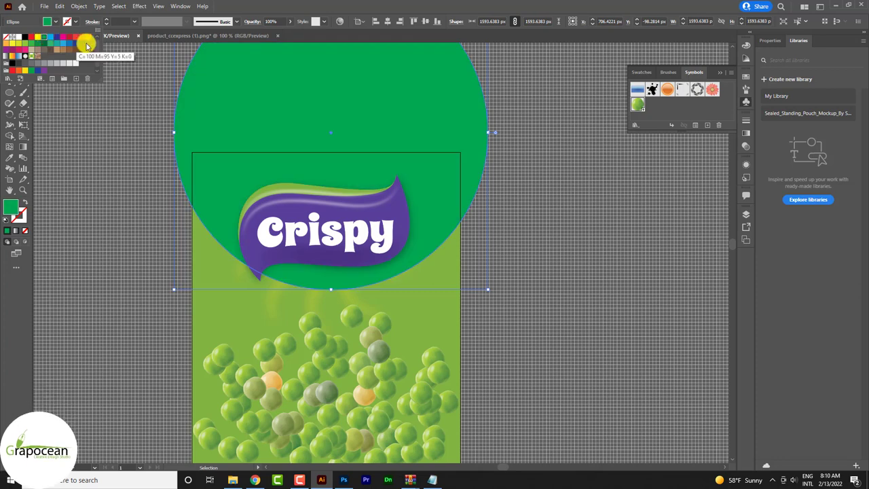
click(87, 45)
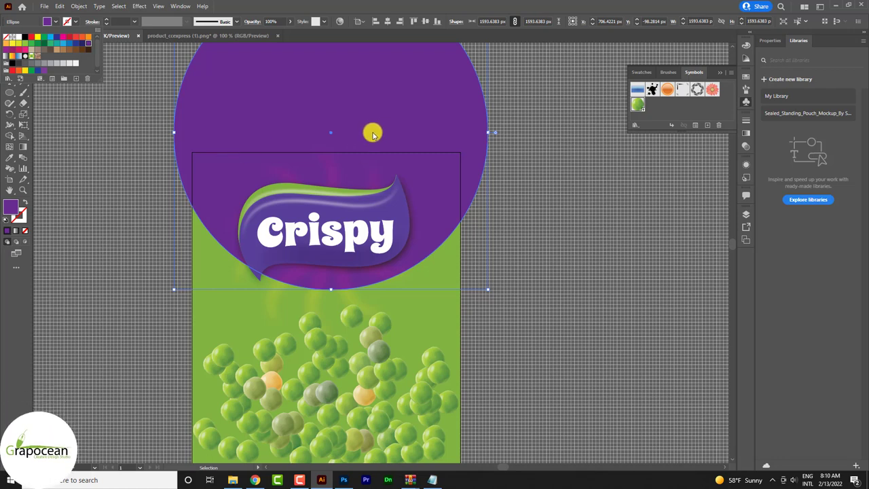
click(555, 223)
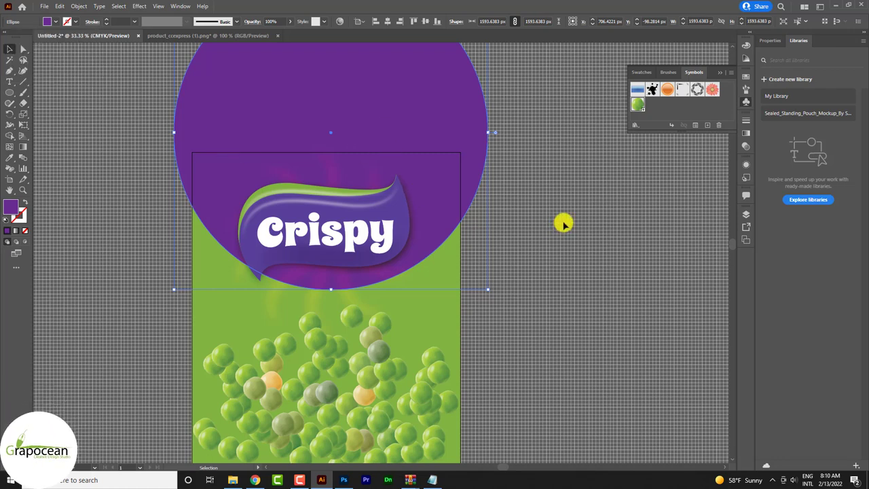
Lower the purple circle down over the banner area of the artboard.
mouse_move(334, 100)
mouse_down()
mouse_move(329, 150)
mouse_move(331, 139)
mouse_up()
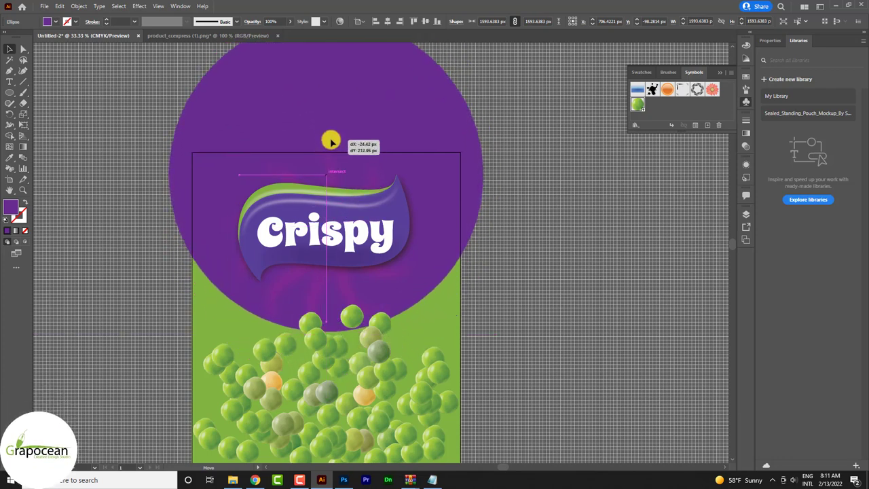
drag(331, 140, 331, 152)
click(547, 189)
scroll(546, 187, down, 1)
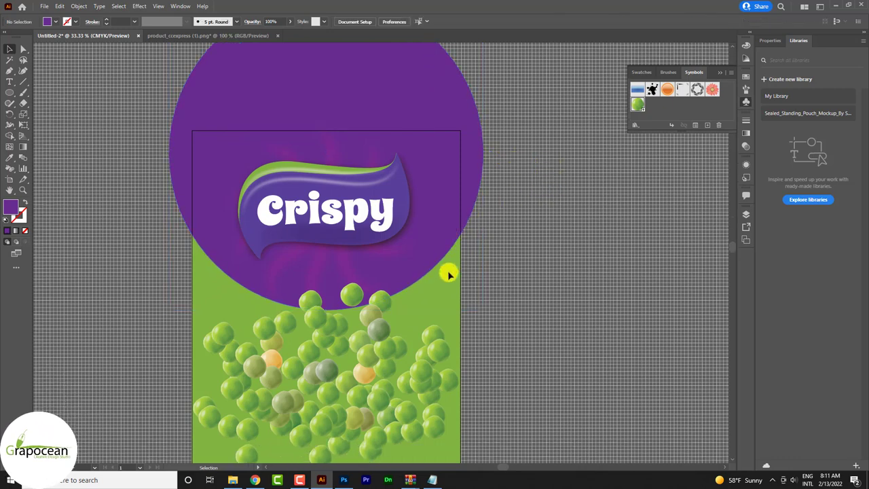
Trim the circle outside the green background with Shape Builder, leaving a curved purple top panel.
alt+click(211, 292)
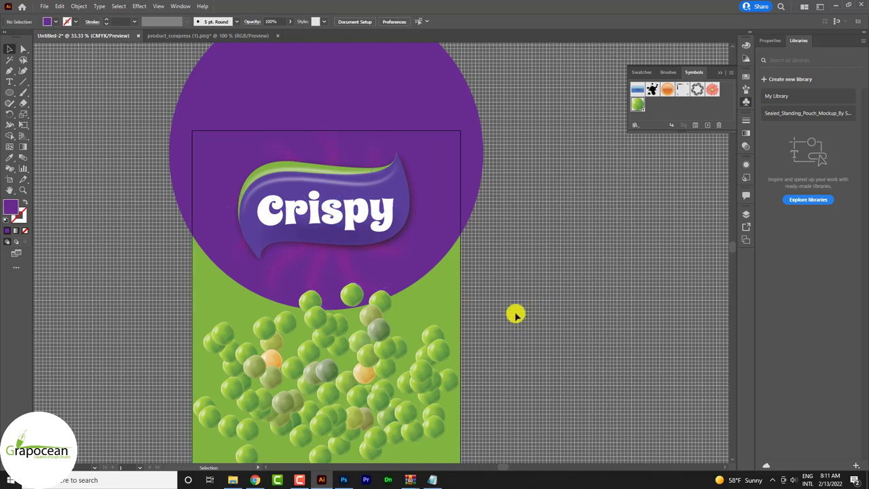
click(199, 287)
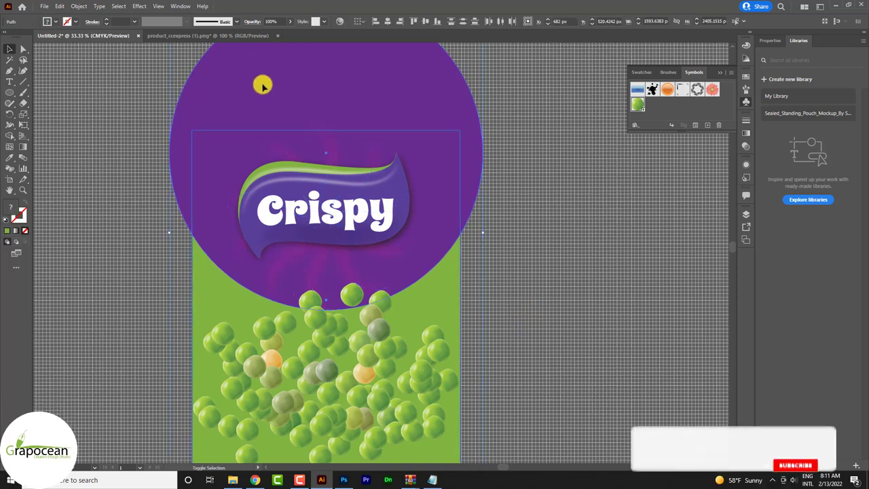
click(439, 108)
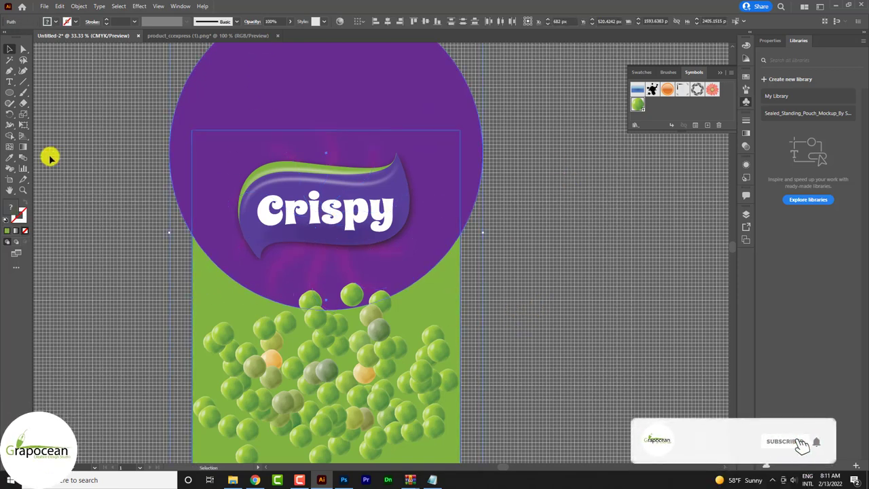
alt+click(249, 88)
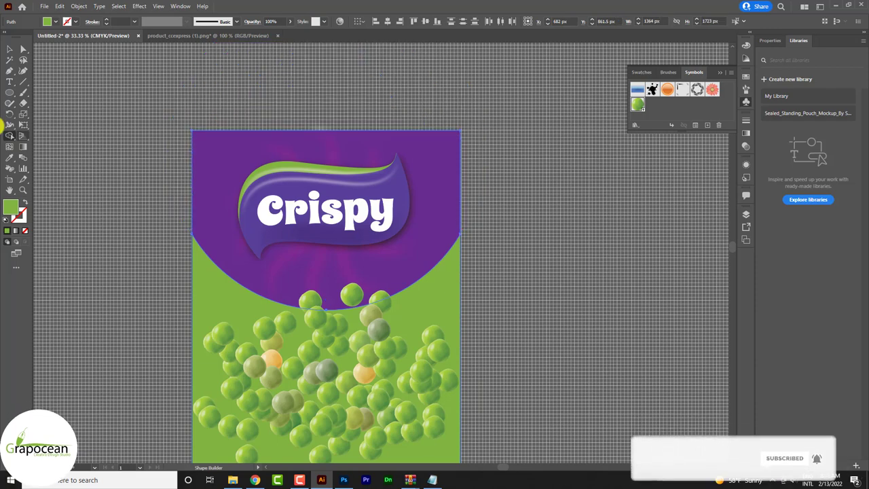
scroll(570, 291, down, 3)
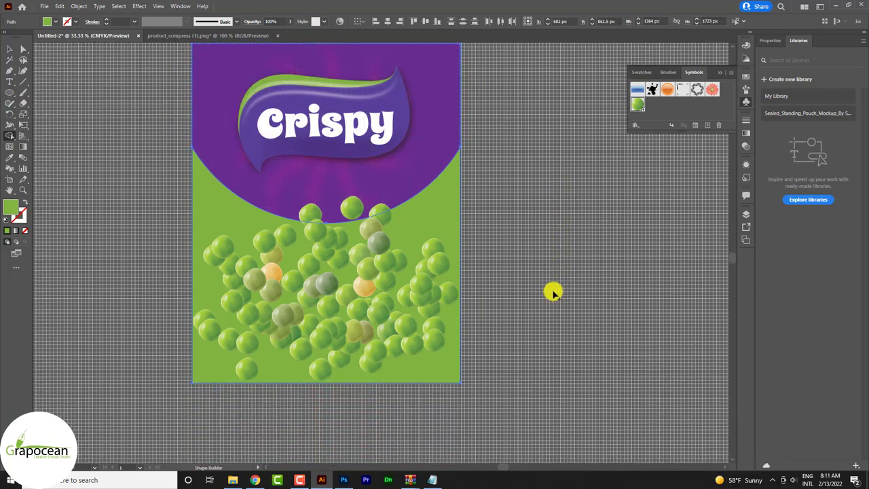
key(ctrl+minus)
key(v)
click(378, 136)
Give the purple top panel a white 31 pt stroke with a tapered width profile.
click(73, 23)
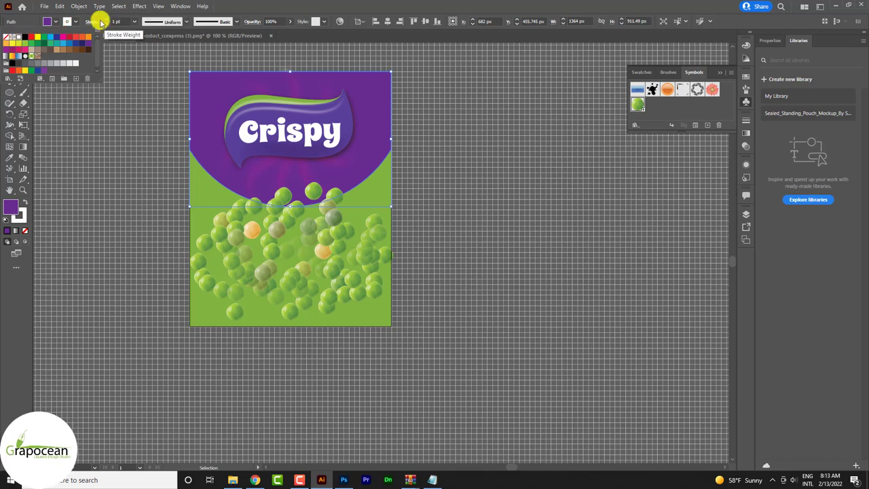
click(107, 21)
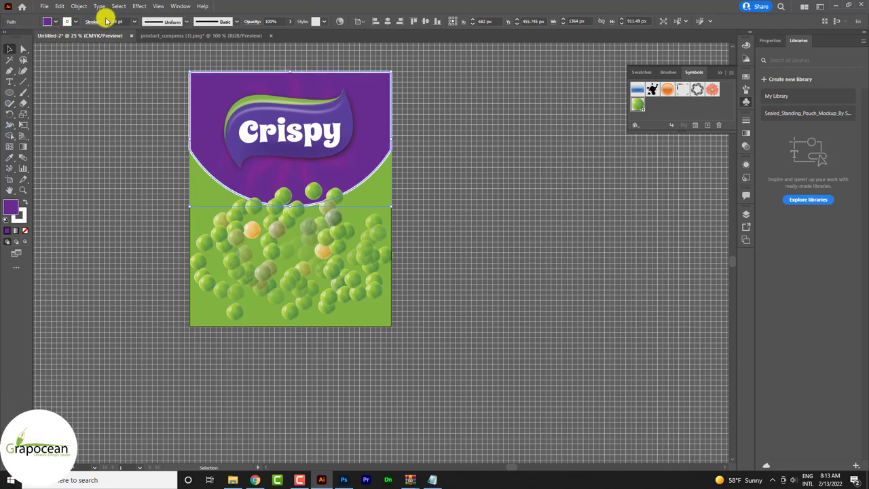
click(106, 21)
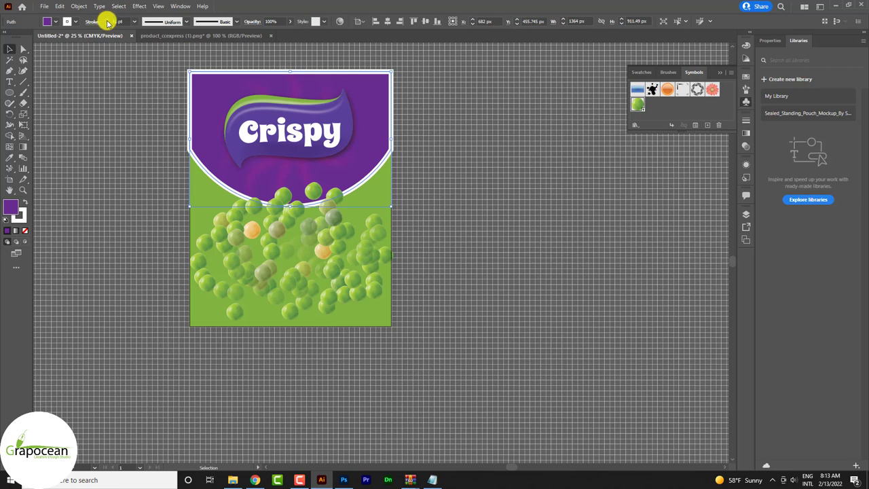
click(186, 21)
click(157, 45)
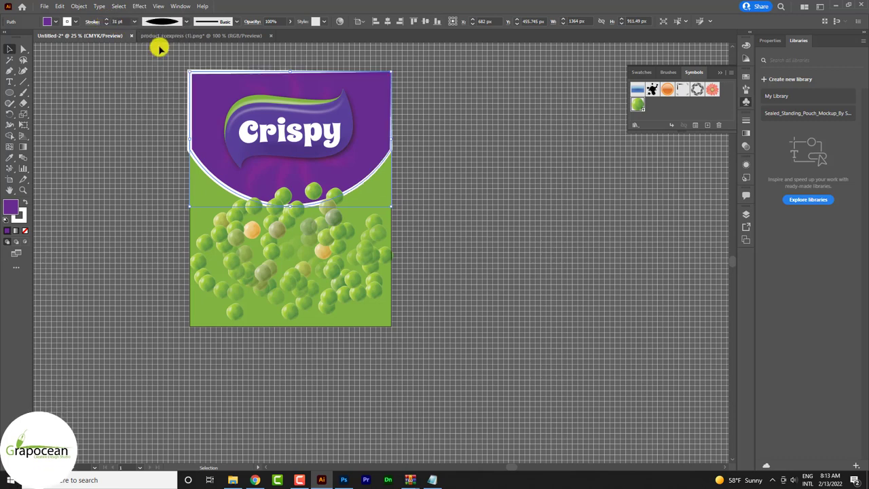
click(378, 195)
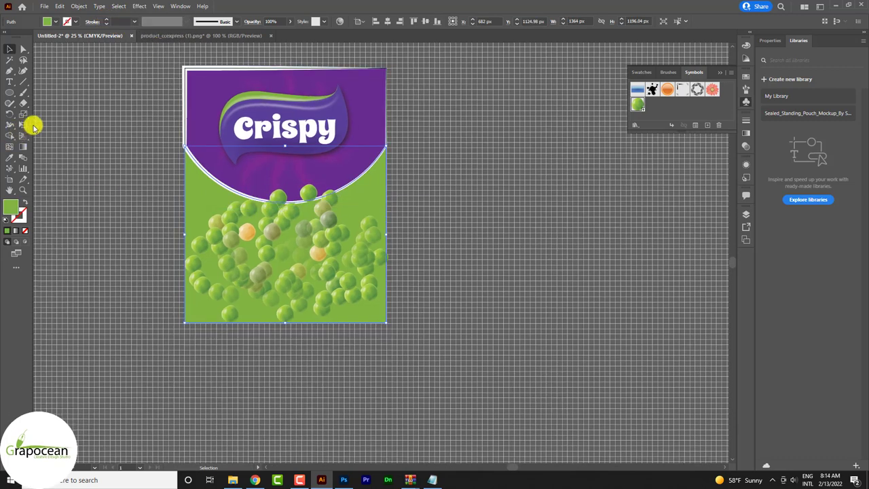
Apply a freeform gradient to the background rectangle.
click(24, 149)
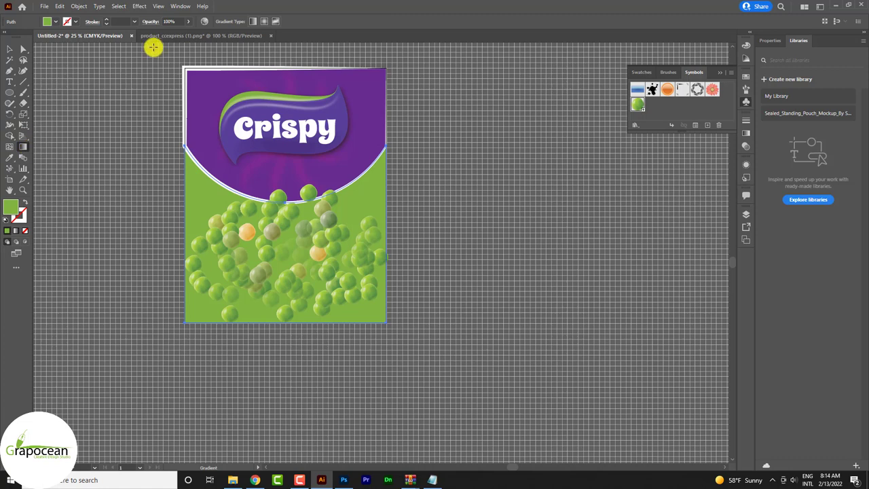
click(277, 23)
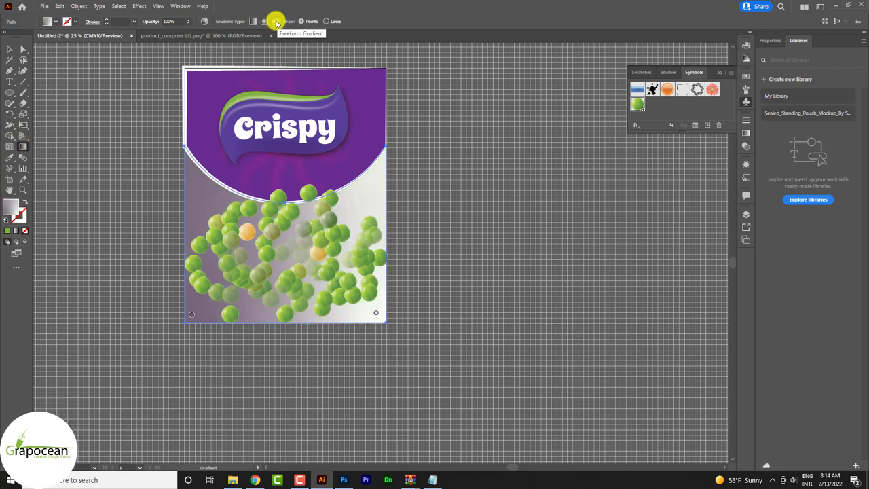
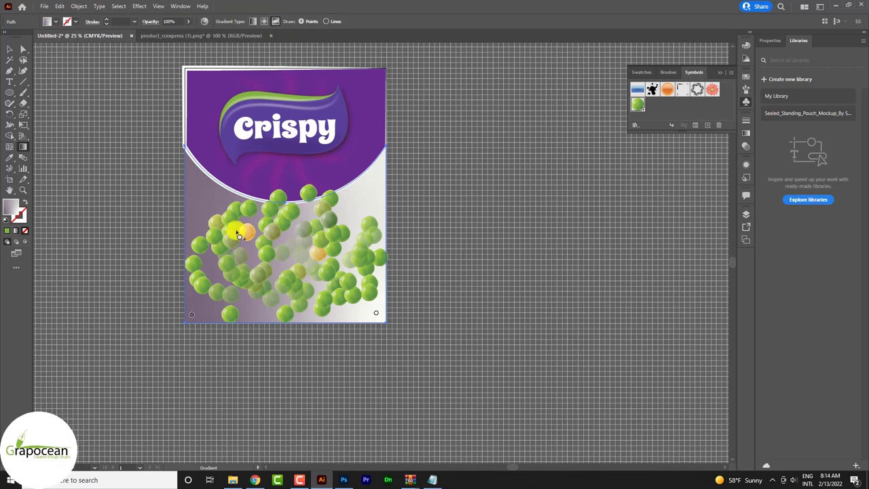
Replace the background's solid green with a freeform gradient whose bottom-right stop is green.
key(ctrl+z)
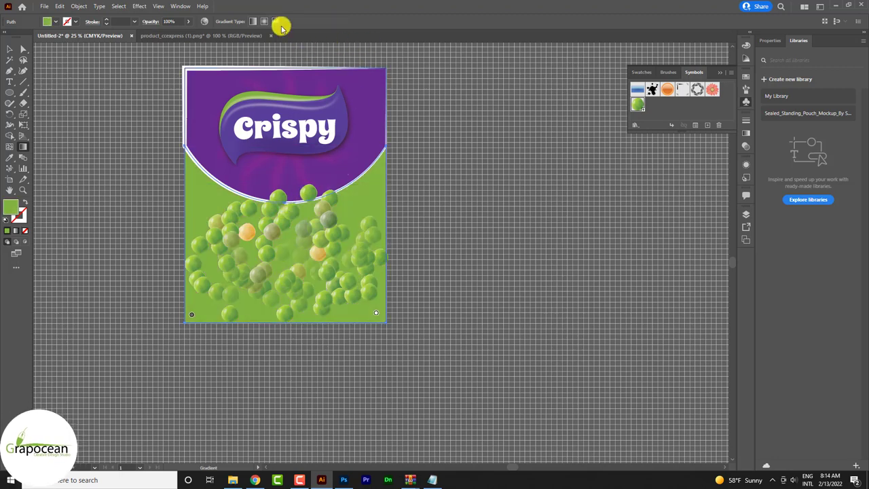
click(276, 22)
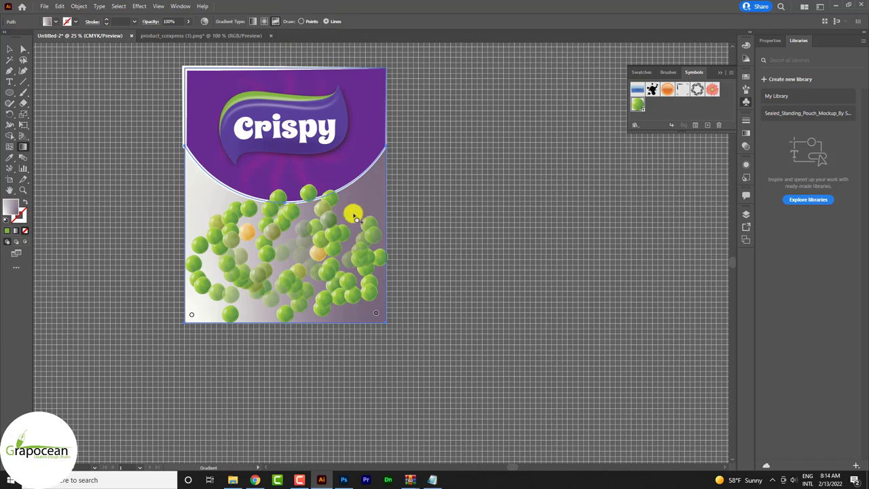
double_click(376, 312)
double_click(261, 333)
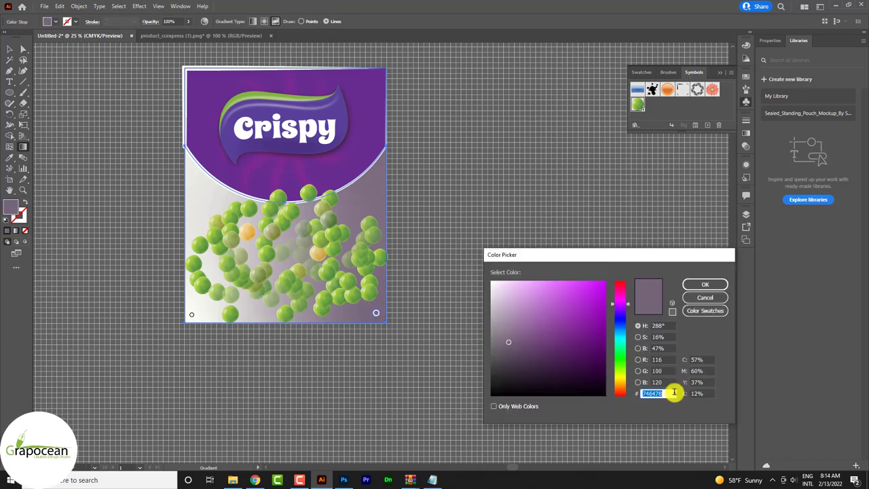
click(705, 284)
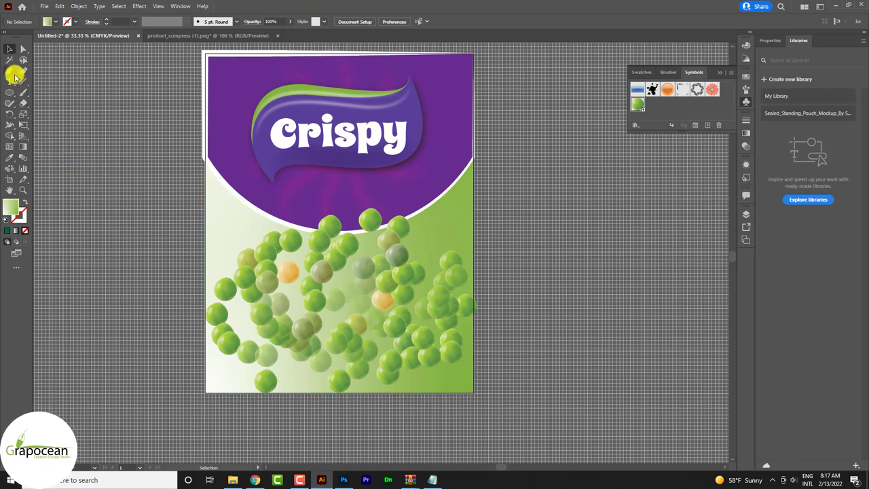
Draw a four-anchor wavy open path under the Crispy logo with the Pen tool.
click(11, 71)
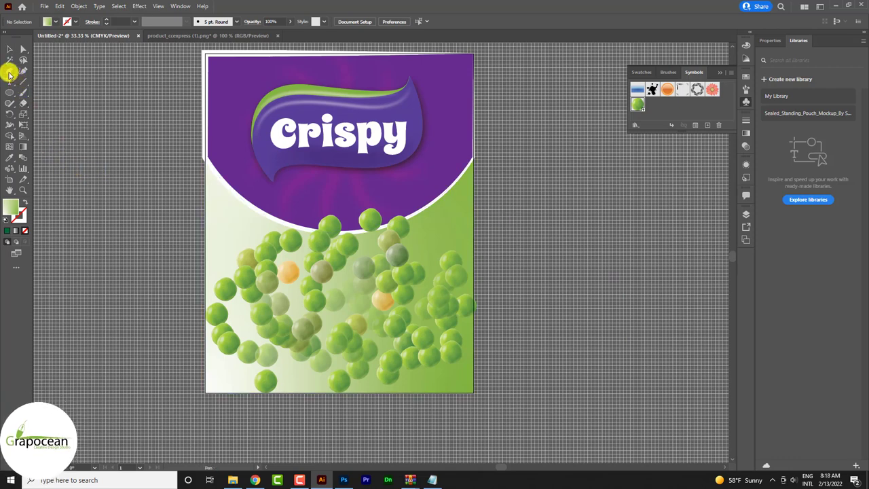
click(284, 197)
click(304, 185)
click(333, 187)
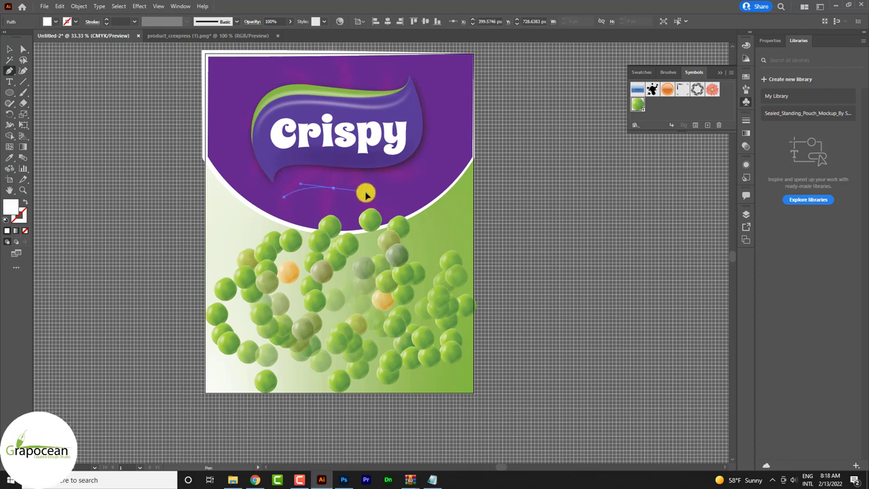
drag(365, 194, 408, 181)
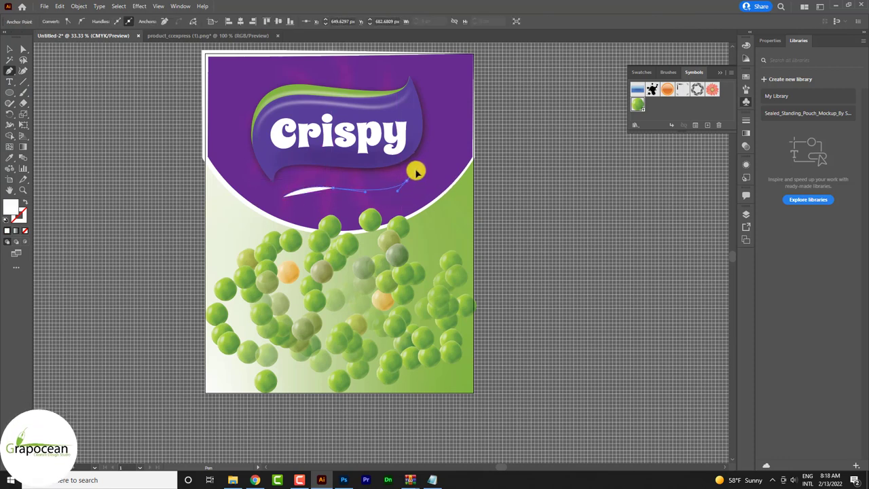
Set the wavy line's fill to None and its stroke to red.
click(10, 49)
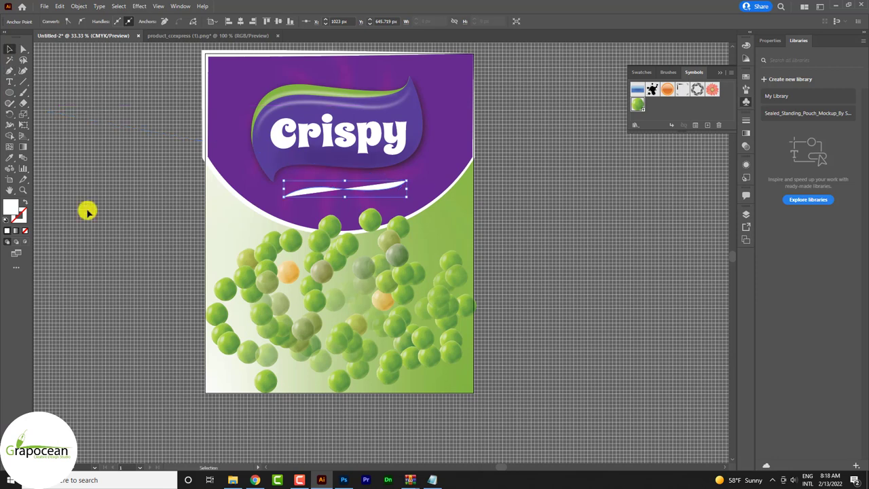
click(365, 188)
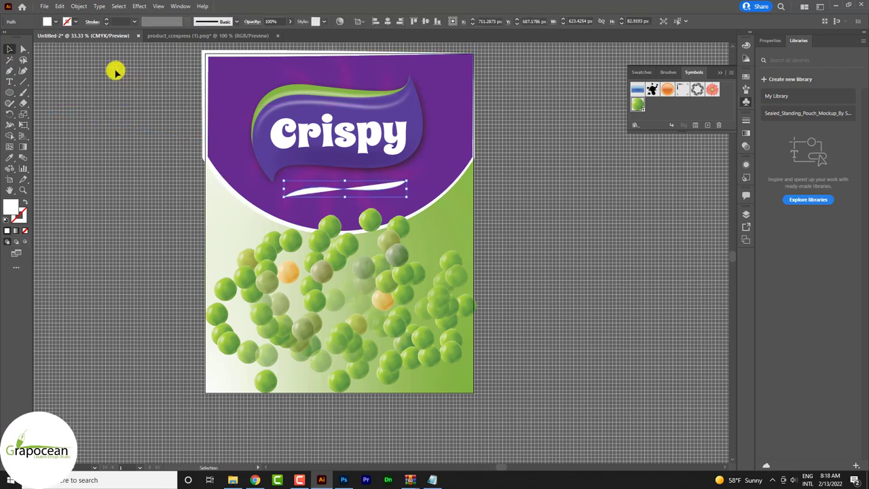
click(49, 21)
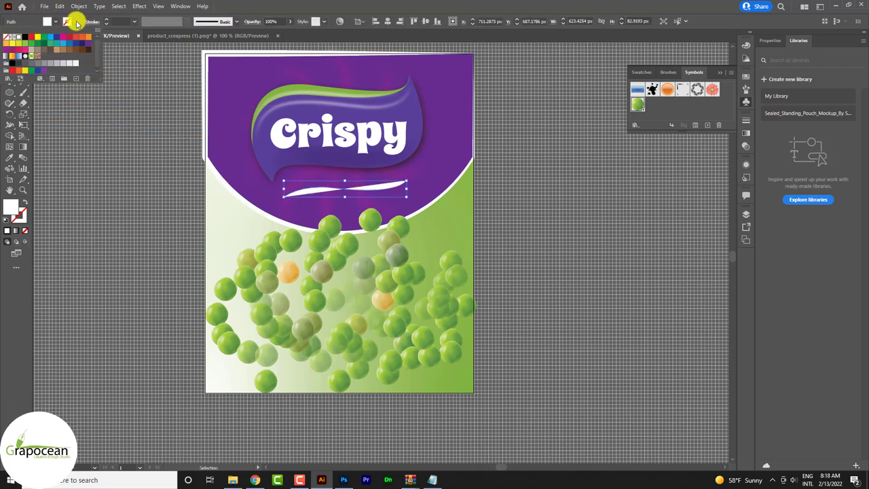
click(77, 23)
click(49, 21)
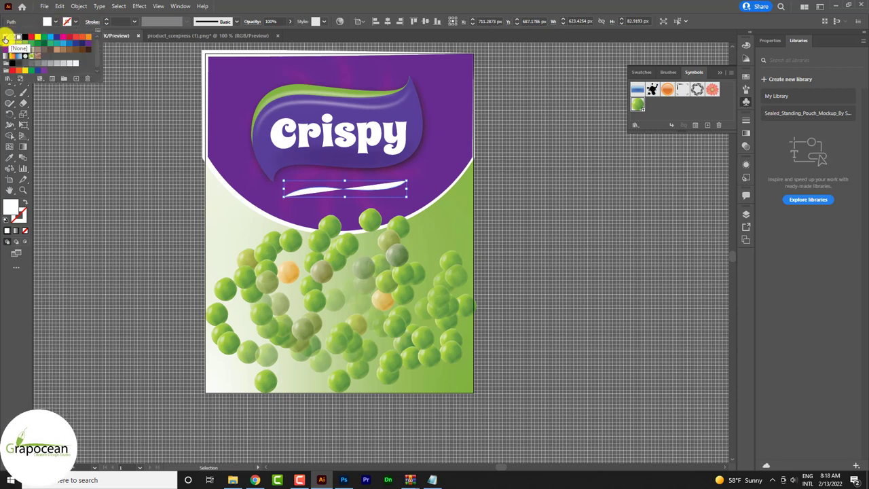
click(5, 39)
click(69, 21)
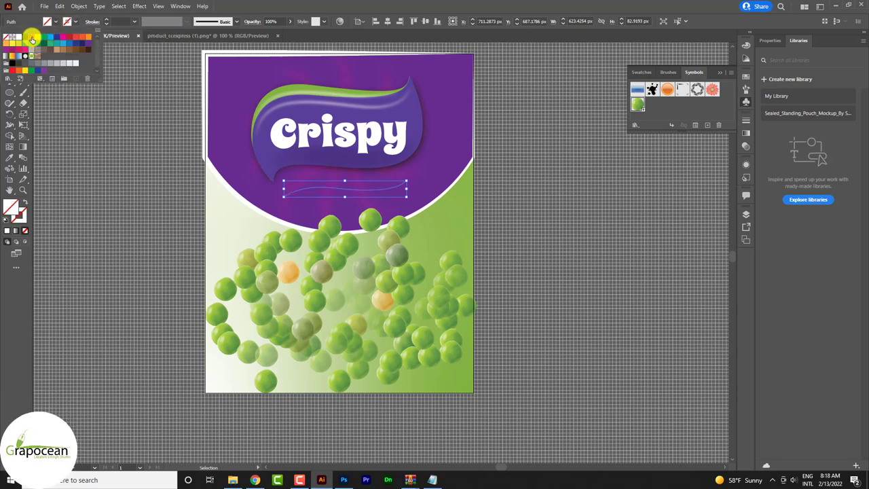
click(31, 38)
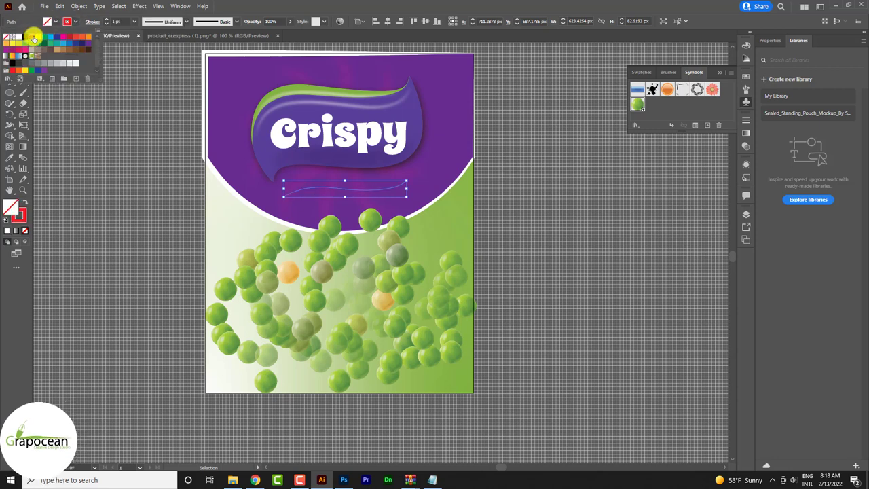
Apply 3D Extrude & Bevel to the red line, adjusting depth and tilting it to -74°.
click(138, 8)
mouse_move(164, 58)
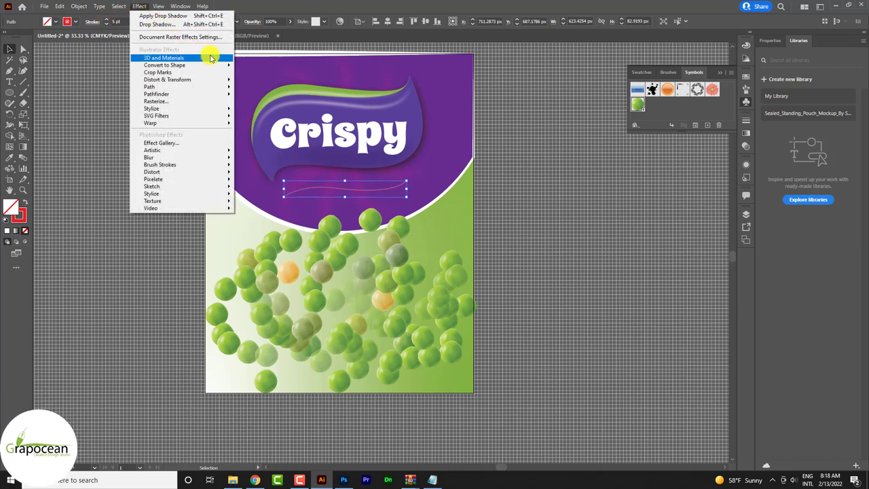
click(259, 61)
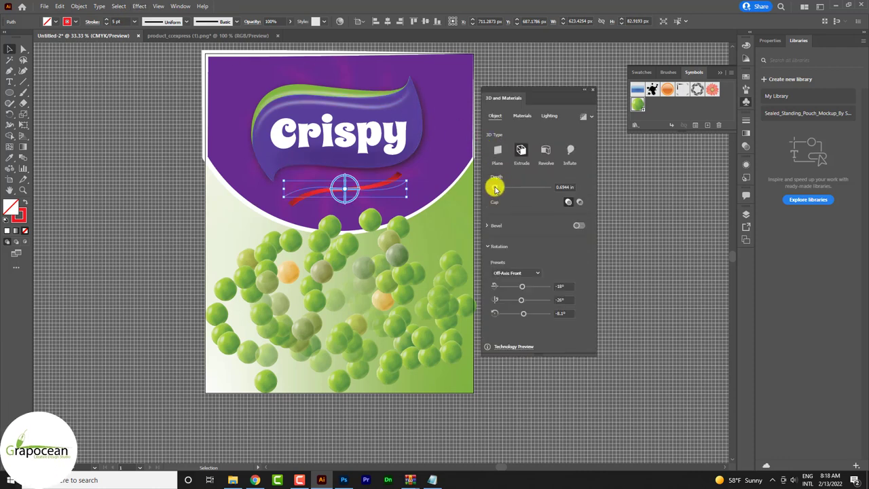
drag(495, 189, 504, 190)
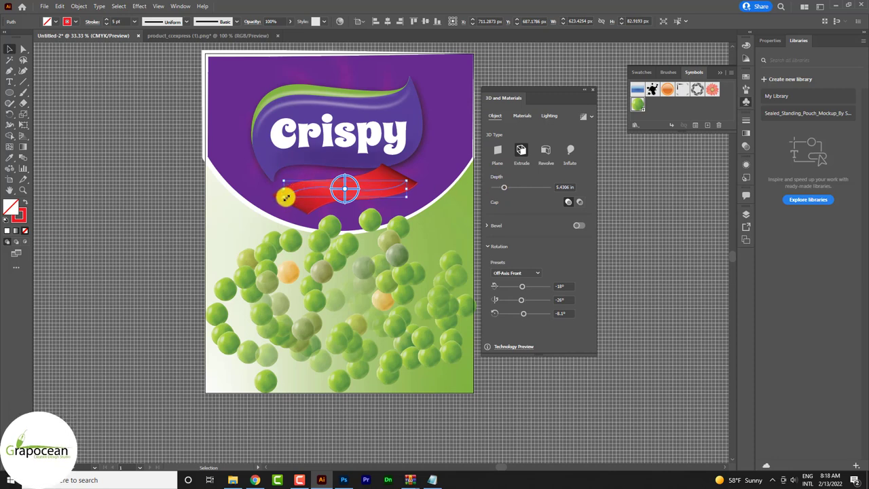
mouse_move(285, 197)
mouse_down()
mouse_move(290, 191)
mouse_move(276, 197)
mouse_up()
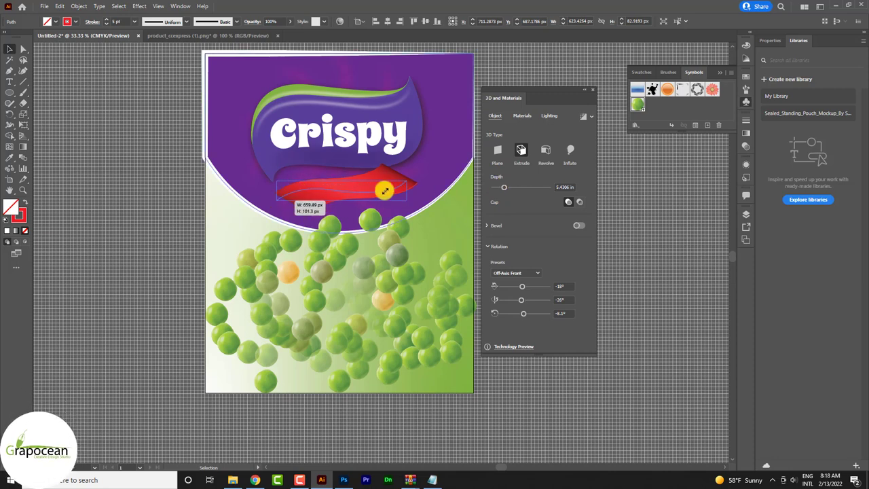
drag(511, 191, 506, 190)
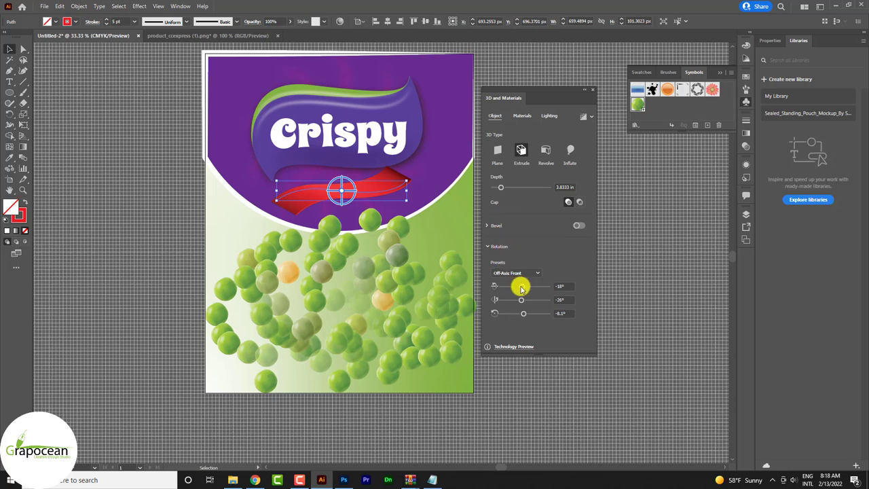
drag(520, 288, 535, 289)
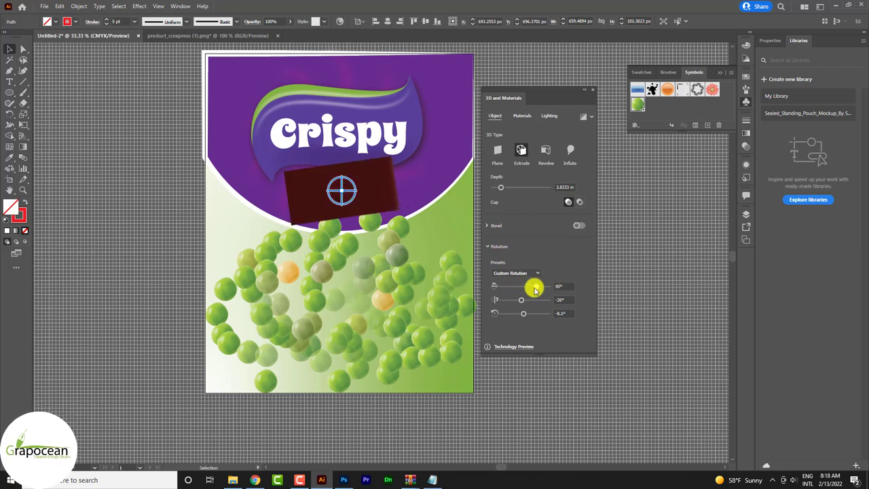
mouse_move(536, 289)
mouse_down()
mouse_move(508, 285)
mouse_move(523, 311)
mouse_up()
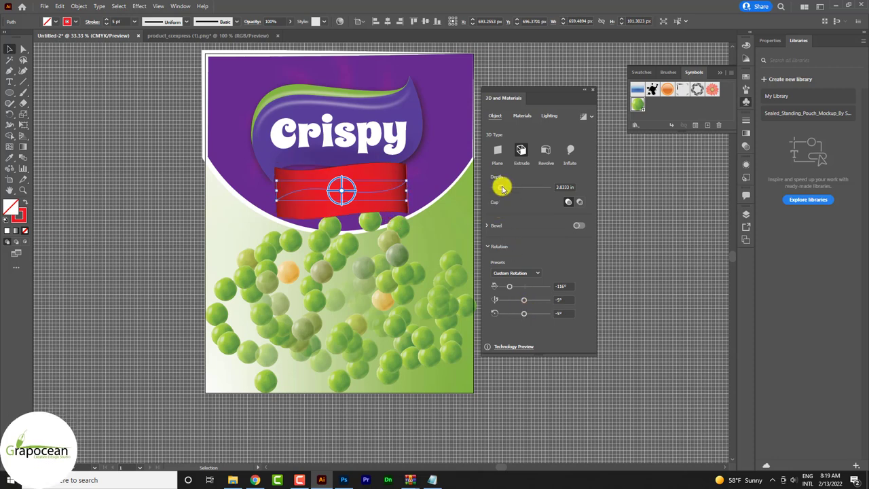
drag(511, 192, 496, 190)
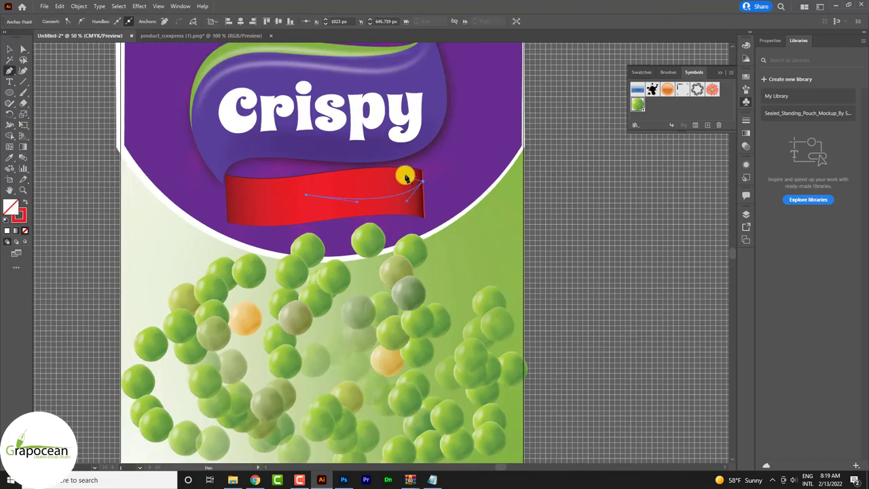
Draw curved Pen paths from the ribbon's top-right corner to form its folded tail.
click(423, 171)
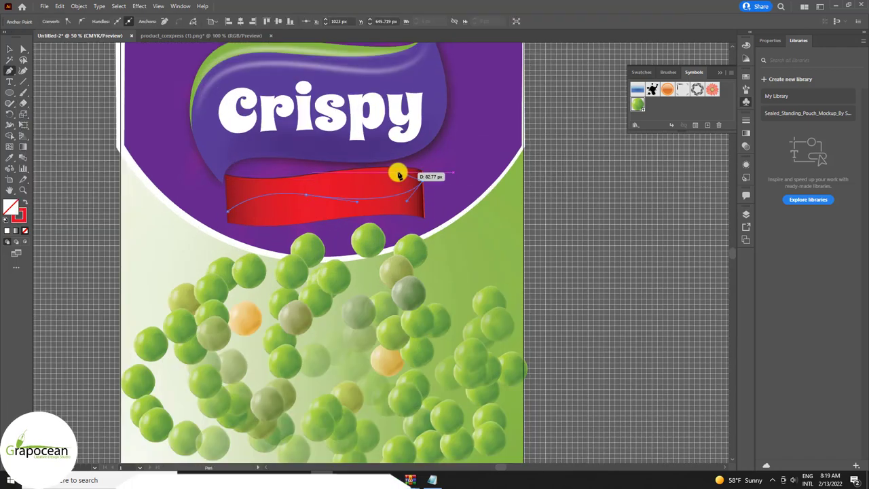
mouse_move(363, 183)
mouse_down()
mouse_move(405, 181)
mouse_move(364, 181)
mouse_up()
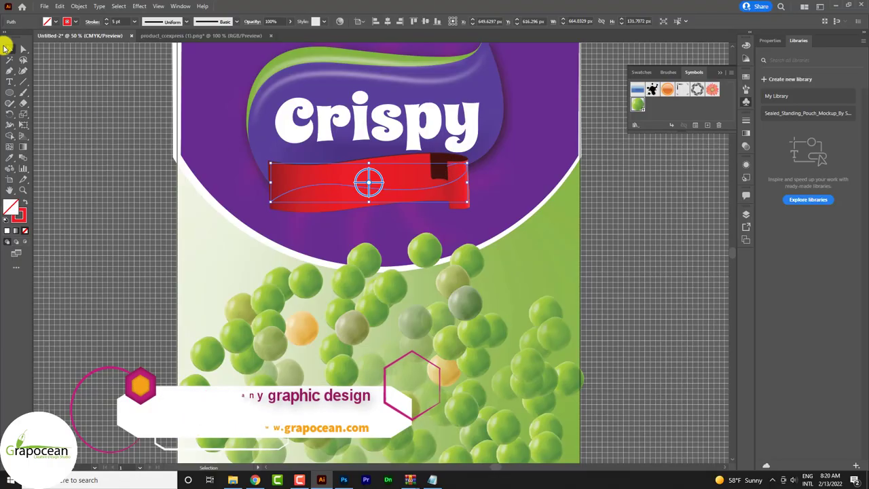
click(22, 52)
click(9, 71)
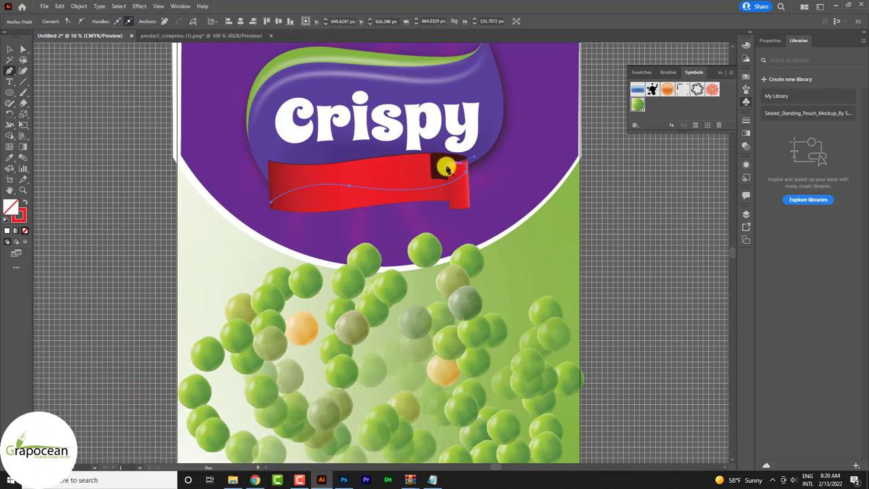
drag(467, 148, 467, 171)
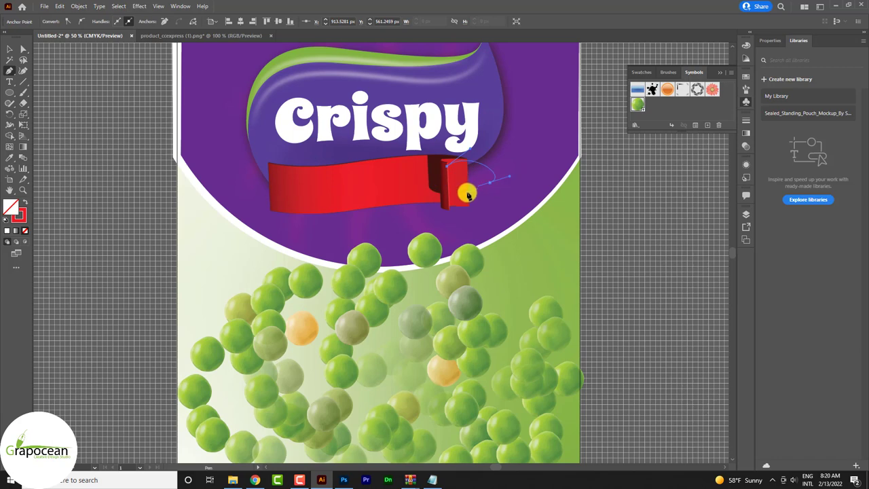
drag(467, 195, 131, 147)
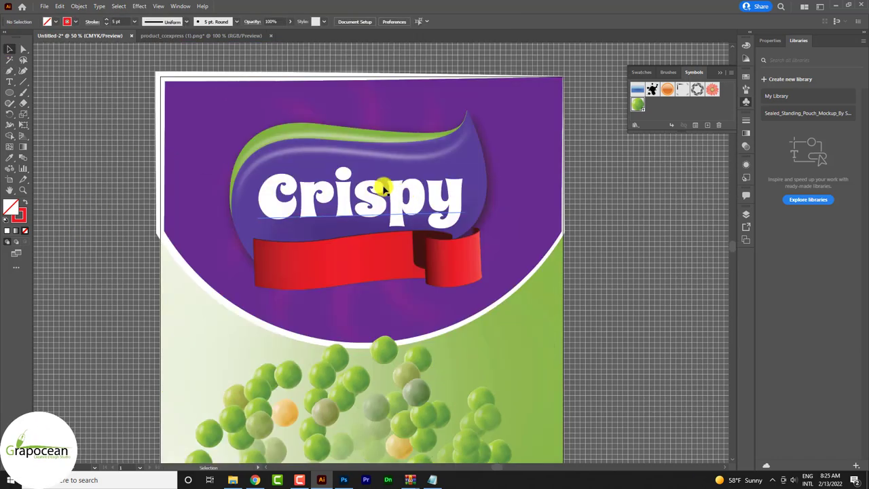
Duplicate the Crispy text in front of the ribbon and retype it as 'Green Peas'.
drag(387, 204, 387, 277)
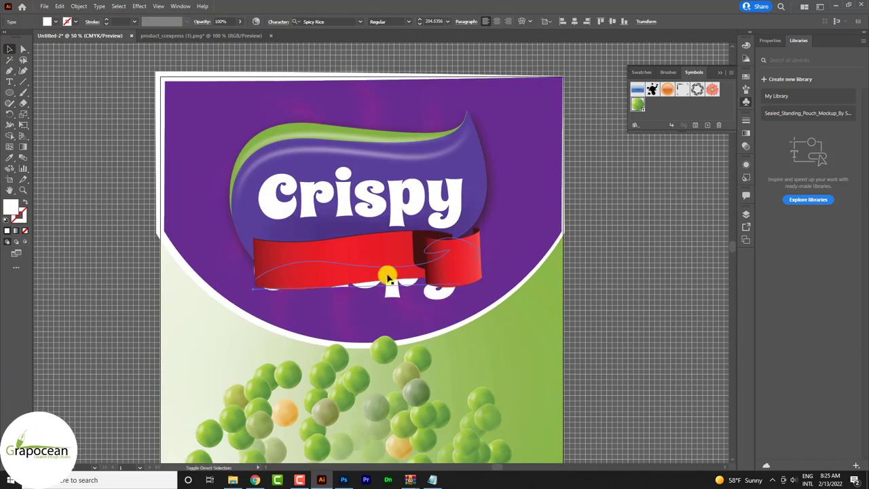
key(ctrl+shift+bracketright)
click(10, 81)
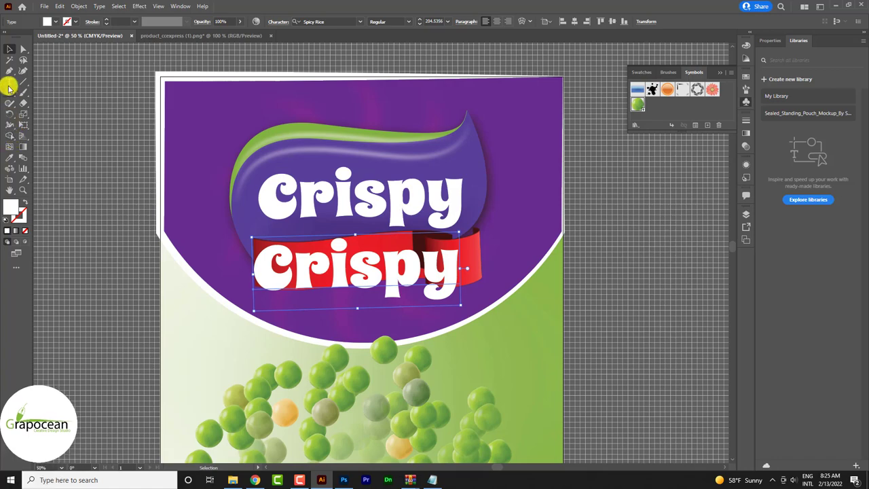
double_click(266, 269)
text(Green Peas (Mo)
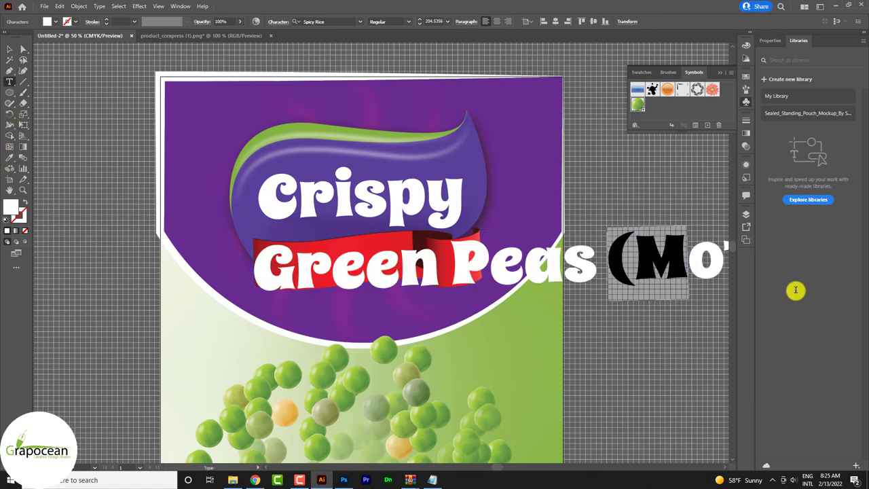
text(torshuti)
key(ctrl+minus)
key(ctrl+minus)
text())
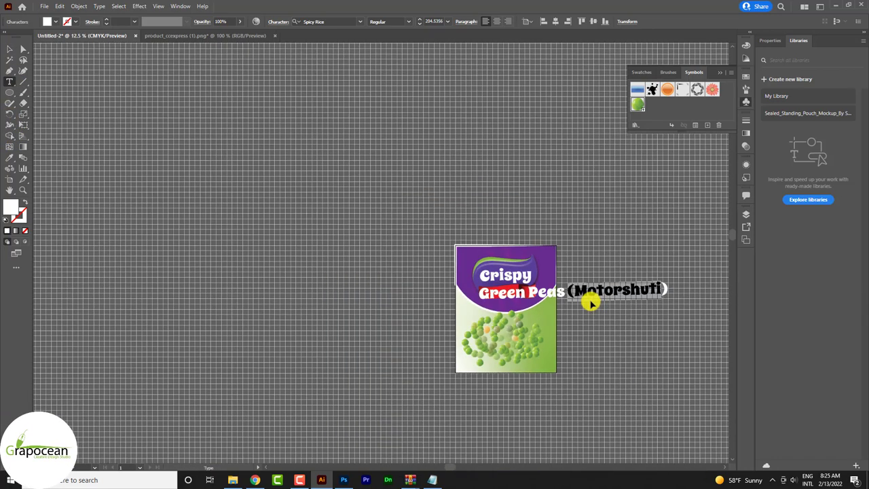
key(BackSpace)
key(BackSpace)
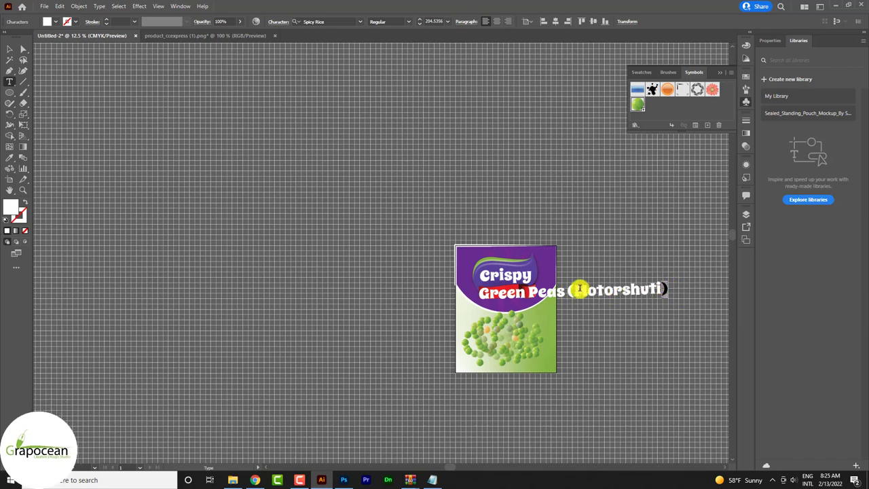
drag(564, 291, 696, 292)
key(BackSpace)
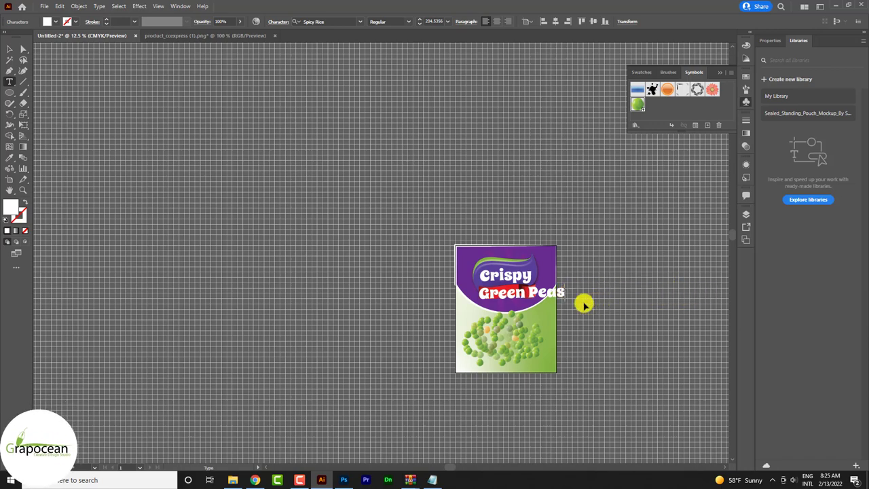
key(ctrl+plus)
key(ctrl+plus)
Reduce the Green Peas font size to 118 pt.
drag(479, 258, 62, 233)
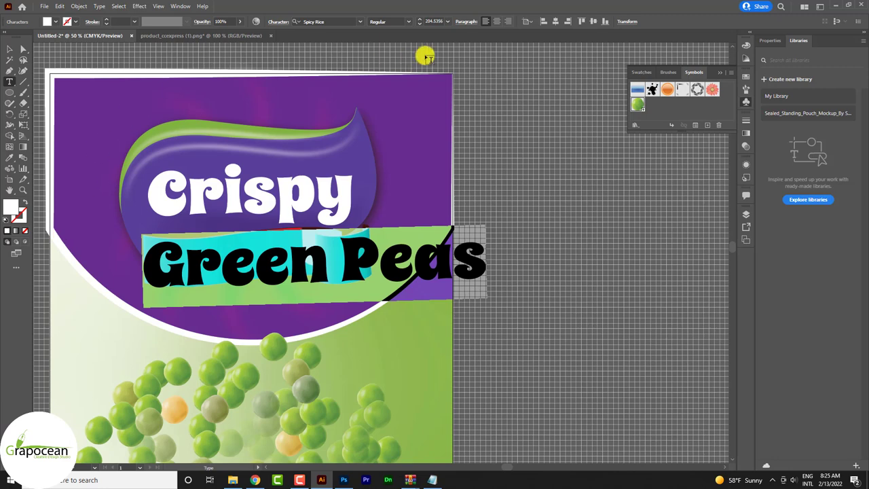
click(419, 24)
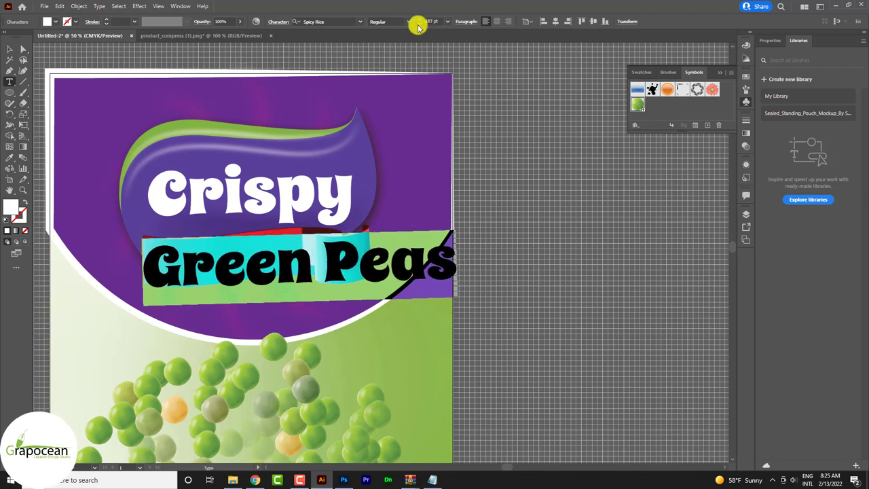
click(418, 26)
click(418, 25)
click(419, 26)
click(418, 26)
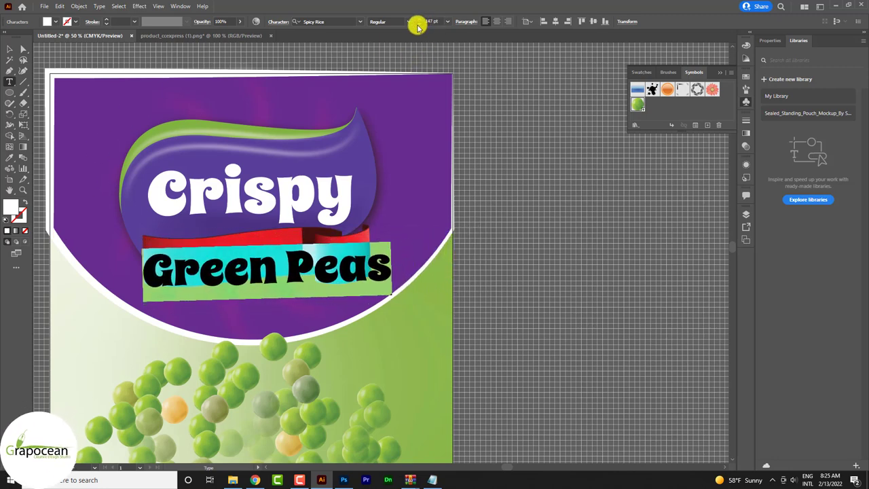
click(419, 26)
click(418, 26)
click(419, 26)
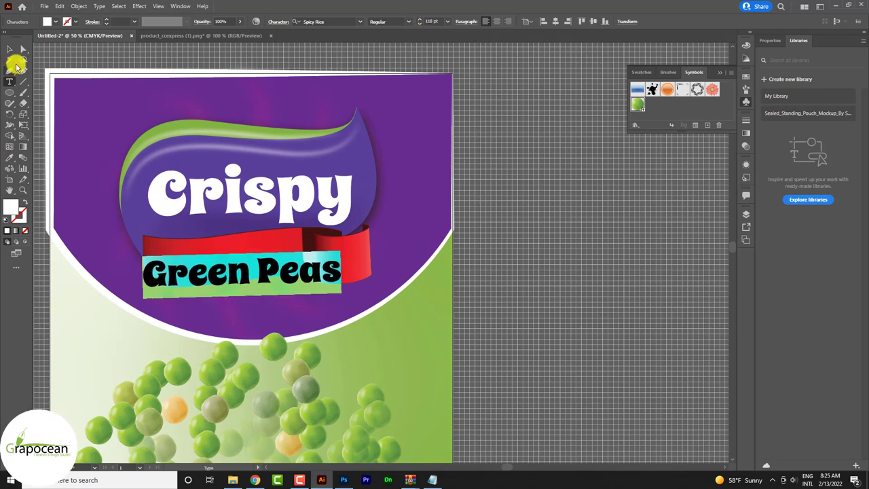
Move and scale the Green Peas text down to fit onto the red ribbon.
key(Escape)
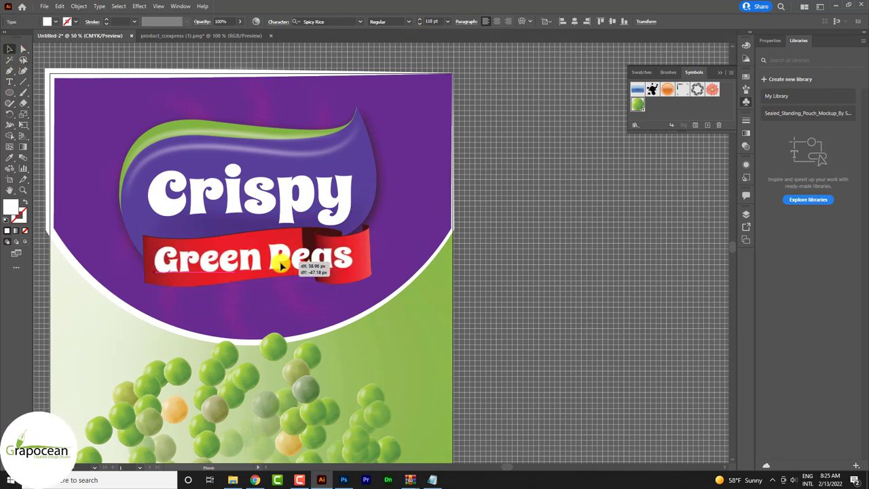
drag(270, 277, 279, 261)
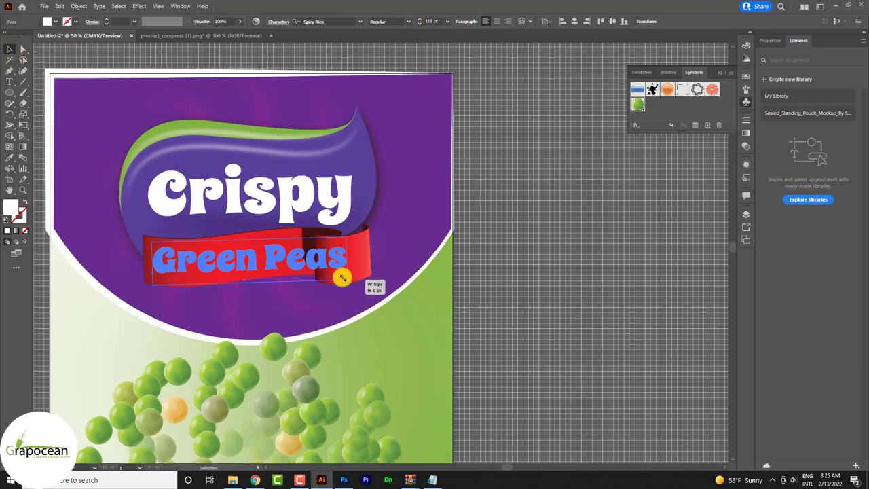
drag(347, 278, 312, 254)
key(ctrl+shift+a)
key(ctrl+equal)
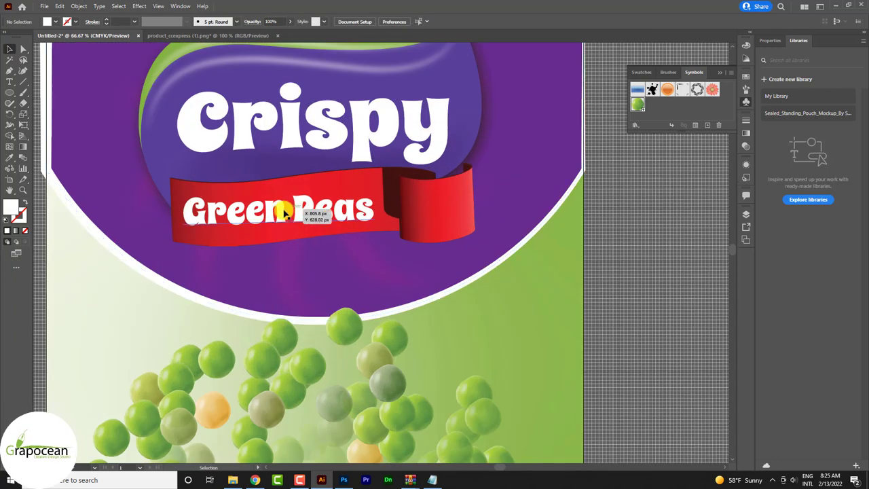
click(277, 215)
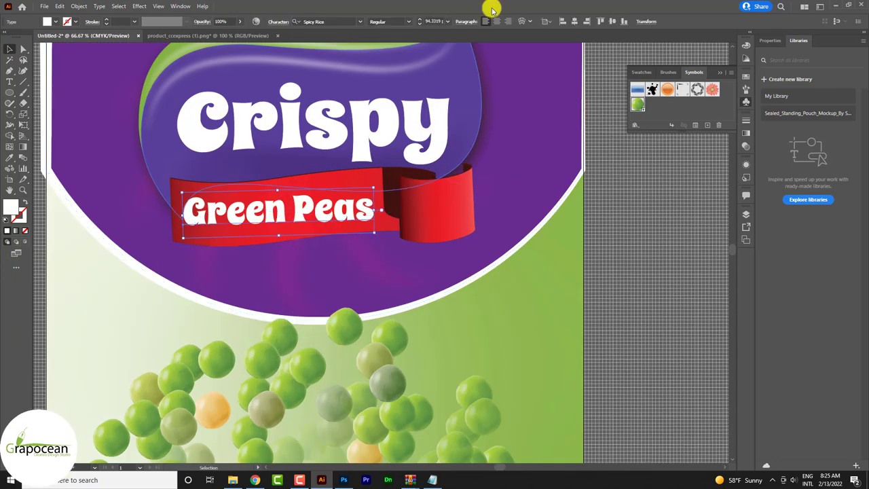
Warp Green Peas with the Rise style, Bend 26% and Horizontal -24%.
click(522, 22)
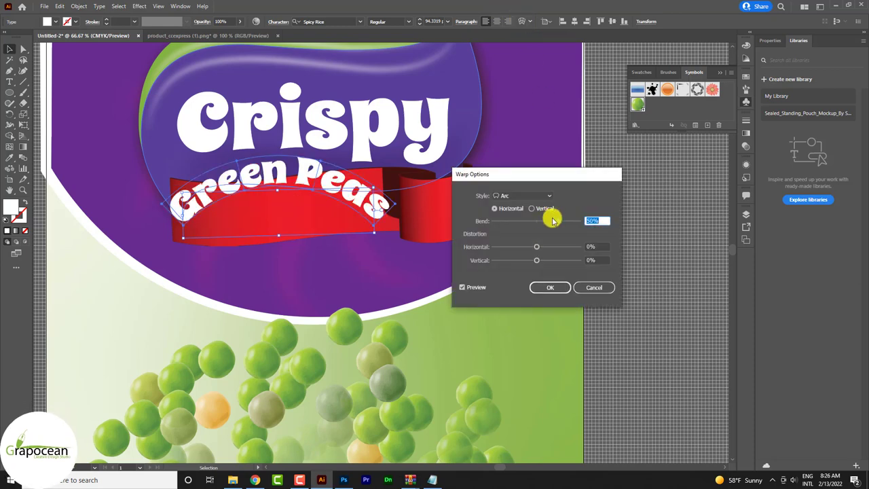
click(549, 195)
click(524, 312)
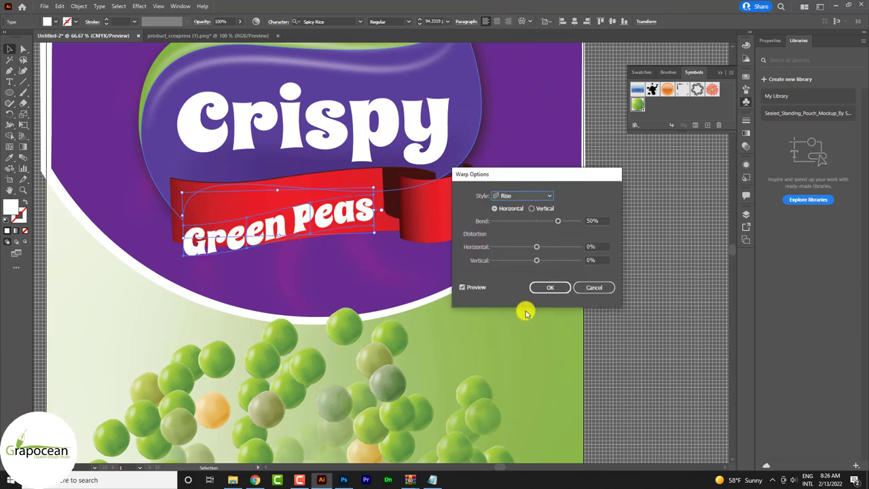
drag(557, 220, 554, 222)
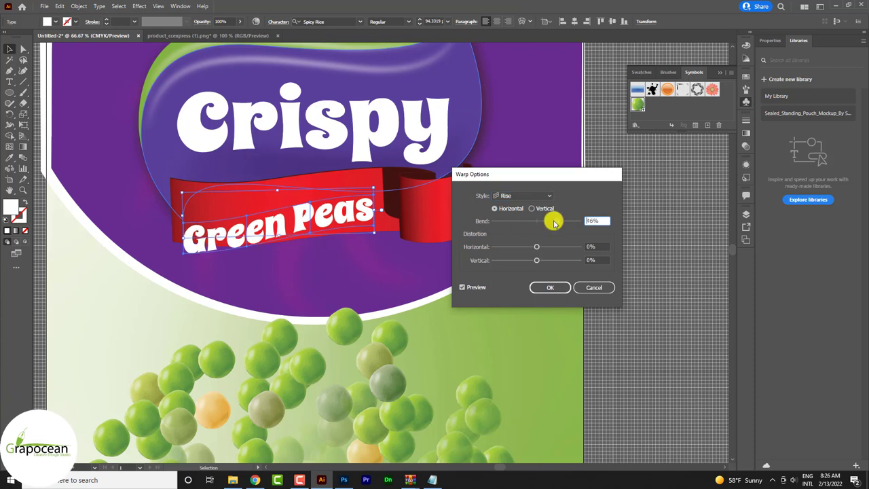
click(549, 287)
Reposition and enlarge the warped text on the ribbon, pulling a mesh point to reshape it.
drag(300, 219, 309, 212)
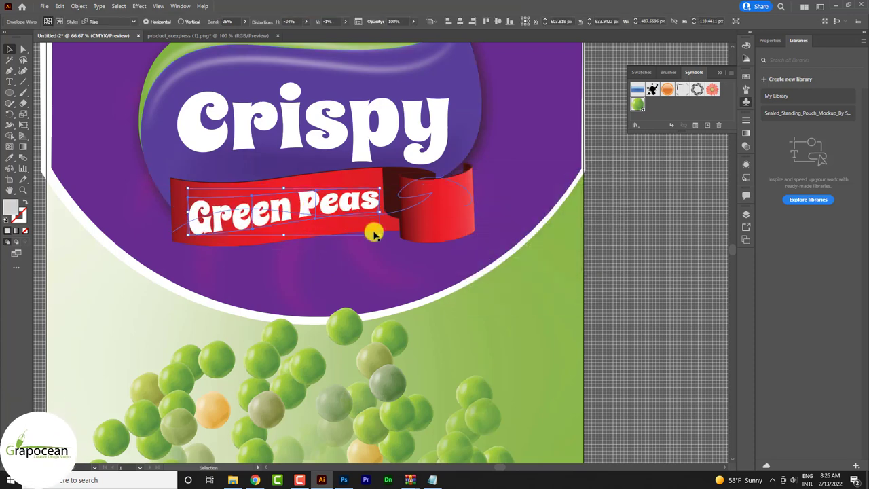
drag(381, 236, 389, 242)
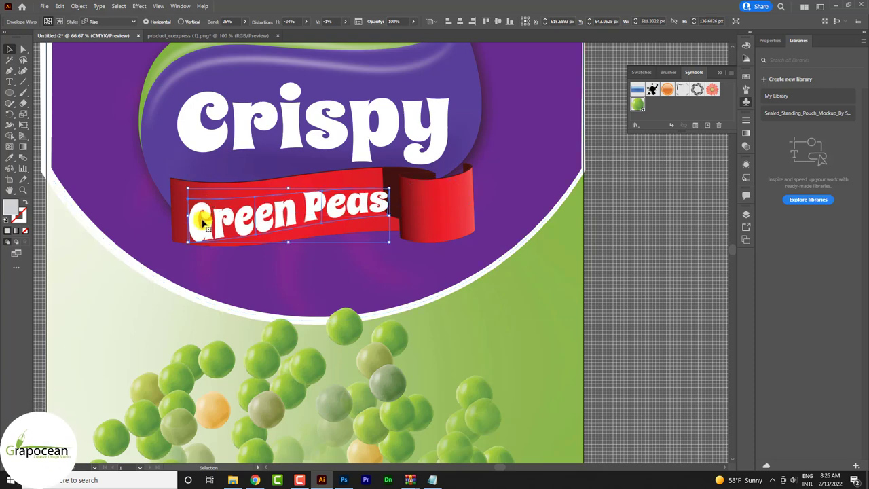
drag(202, 221, 194, 211)
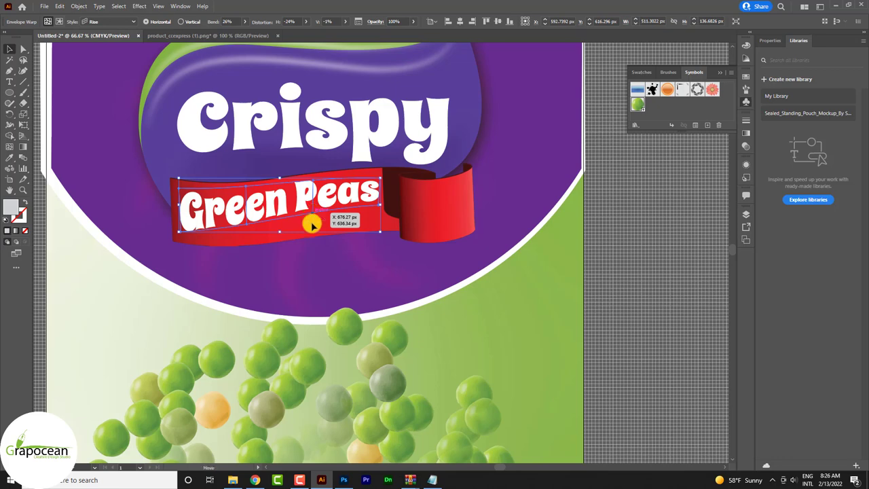
click(23, 49)
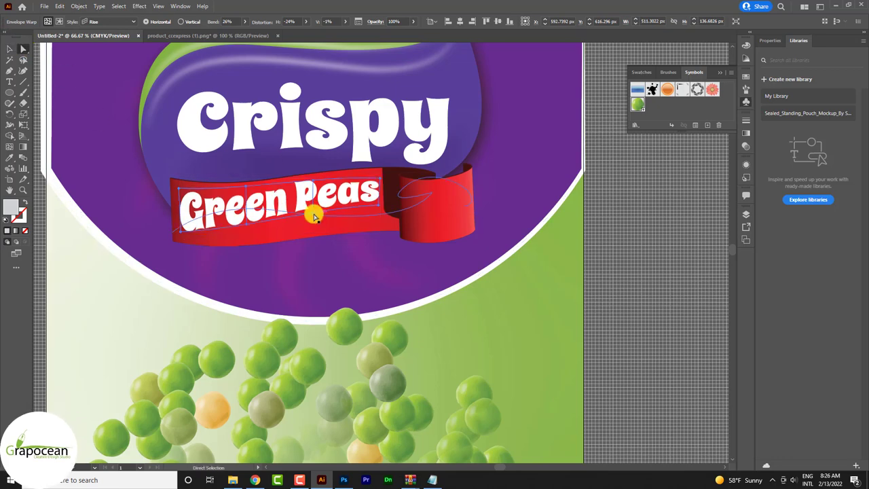
drag(314, 215, 316, 224)
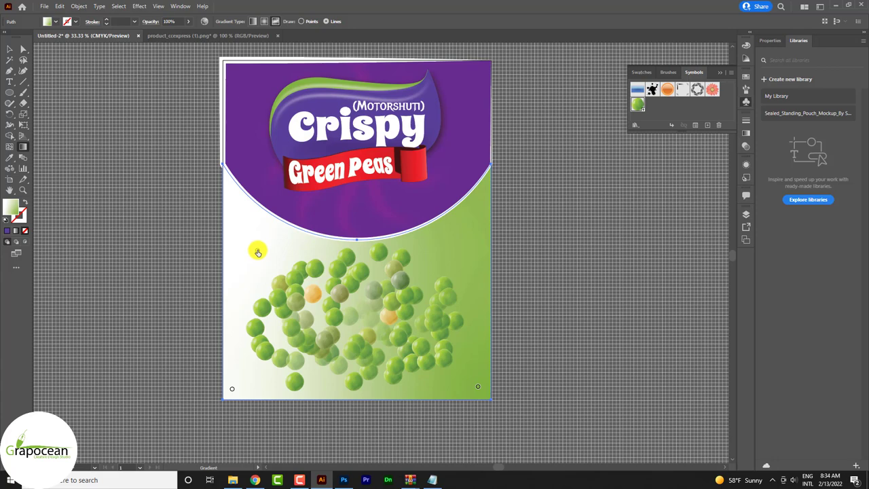
double_click(257, 251)
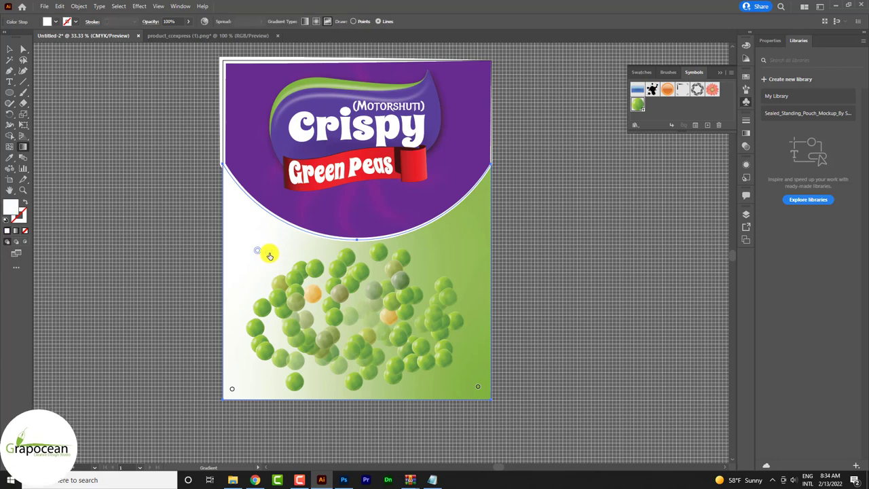
Set the background gradient stop to green and move the peas up beneath the purple header.
double_click(11, 204)
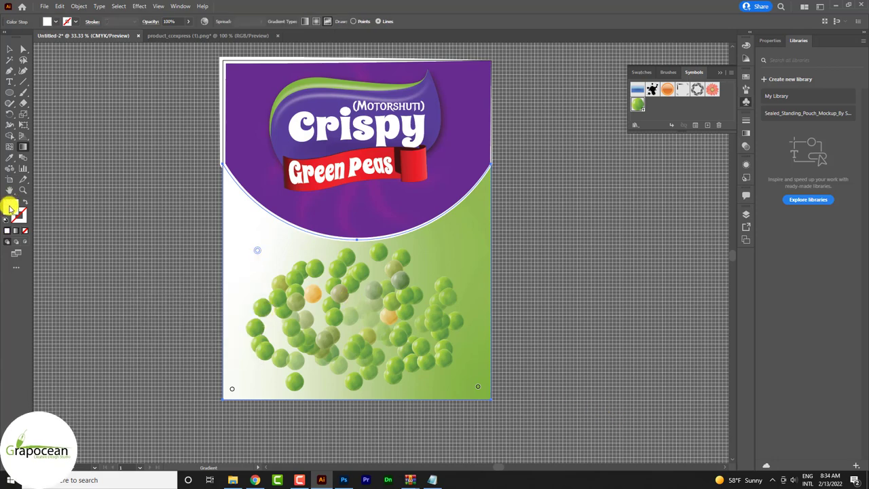
click(705, 285)
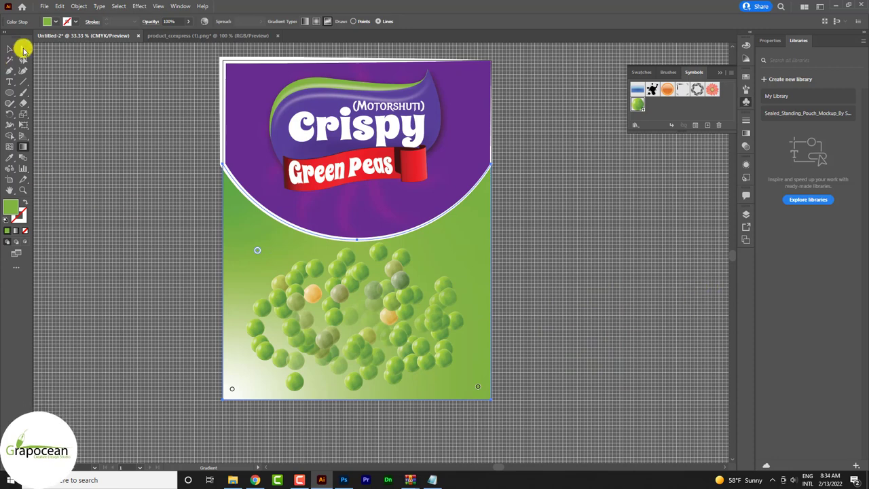
click(9, 48)
click(514, 341)
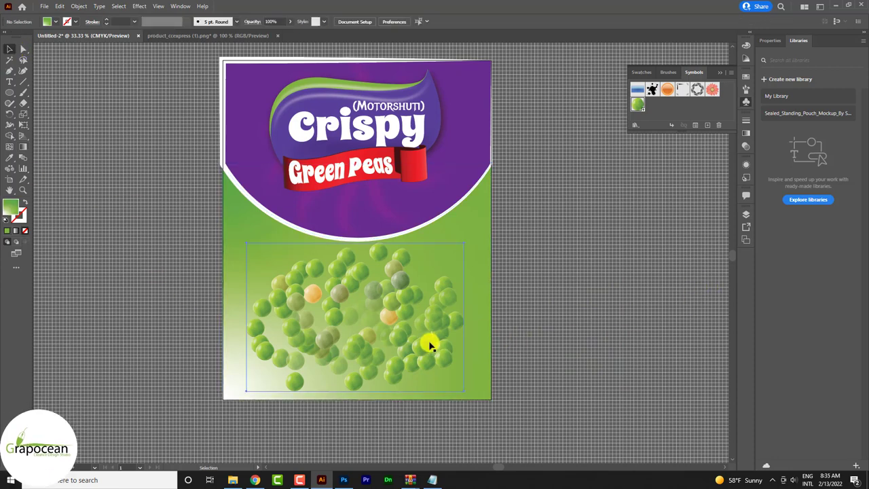
mouse_move(429, 345)
mouse_down()
mouse_move(424, 305)
mouse_move(435, 306)
mouse_up()
Add 'Net' text at the lower right in the Metal Mania font.
click(611, 287)
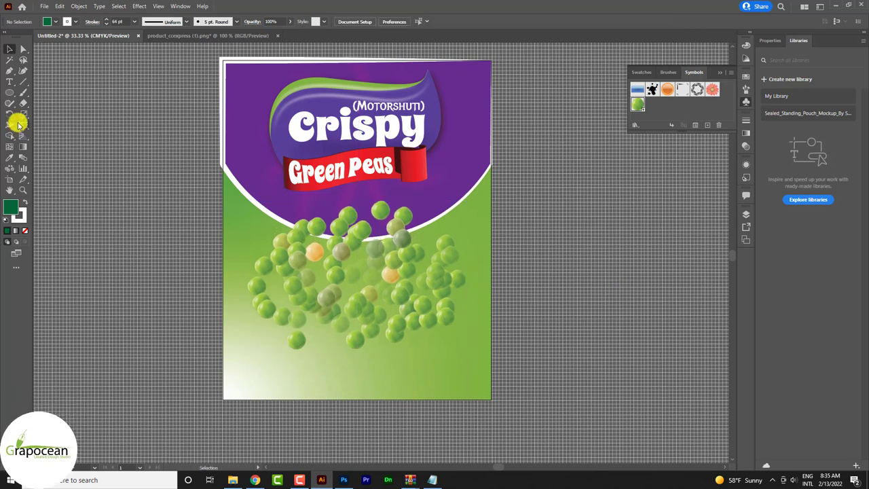
click(11, 85)
click(426, 371)
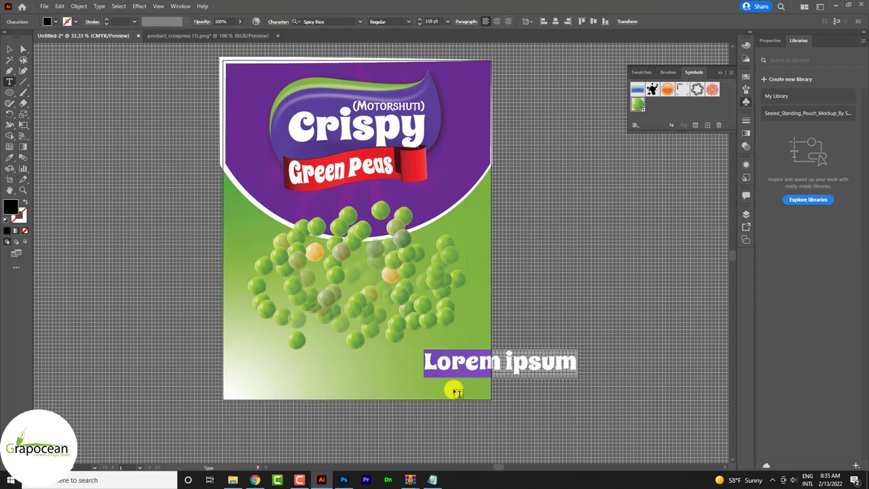
key(BackSpace)
text(N)
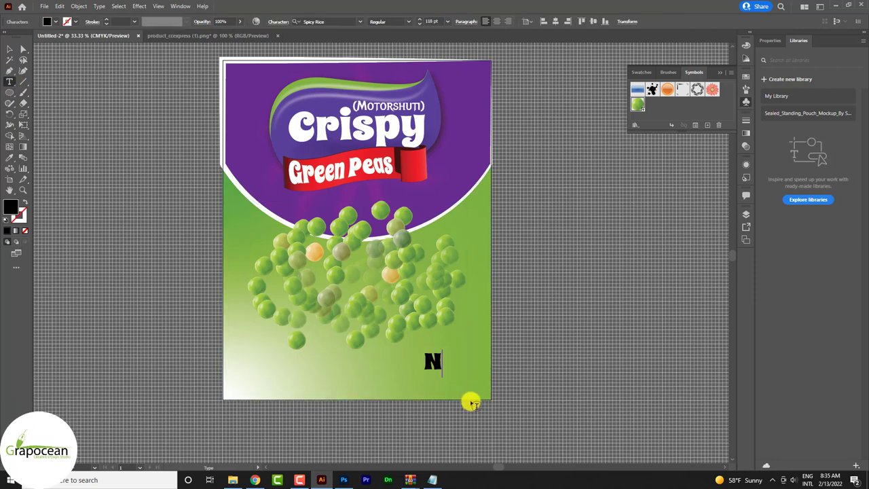
text(et)
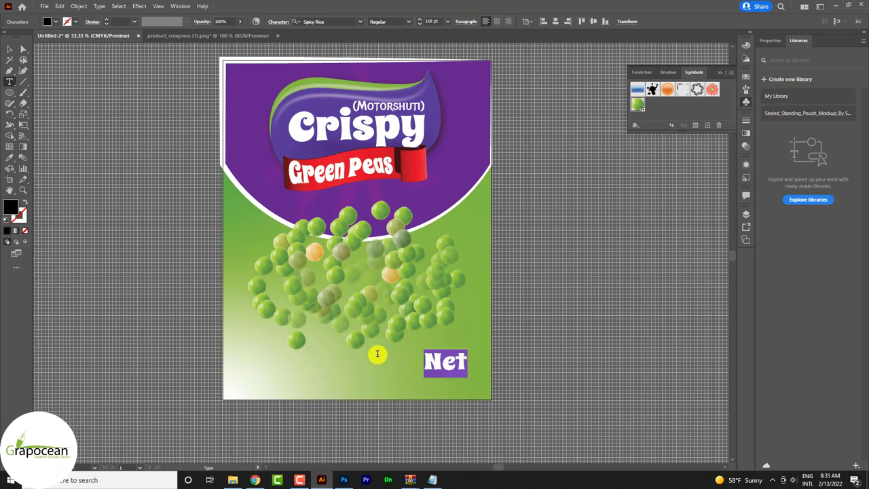
click(360, 21)
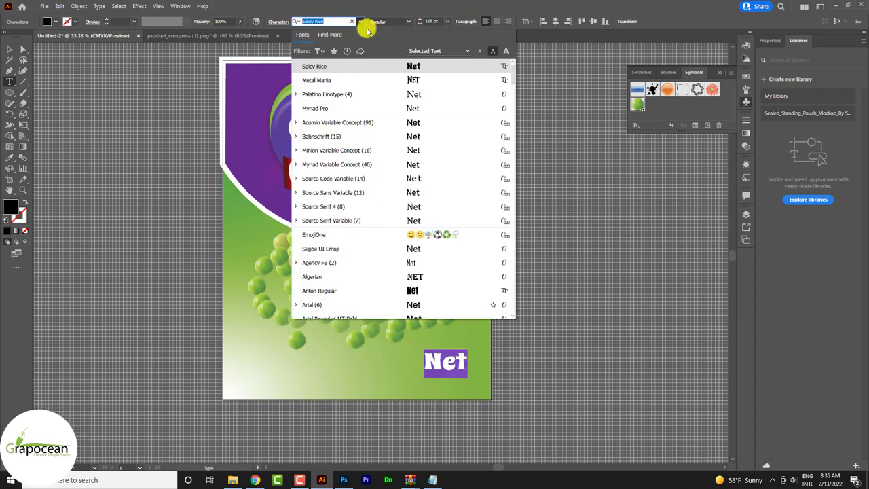
click(436, 83)
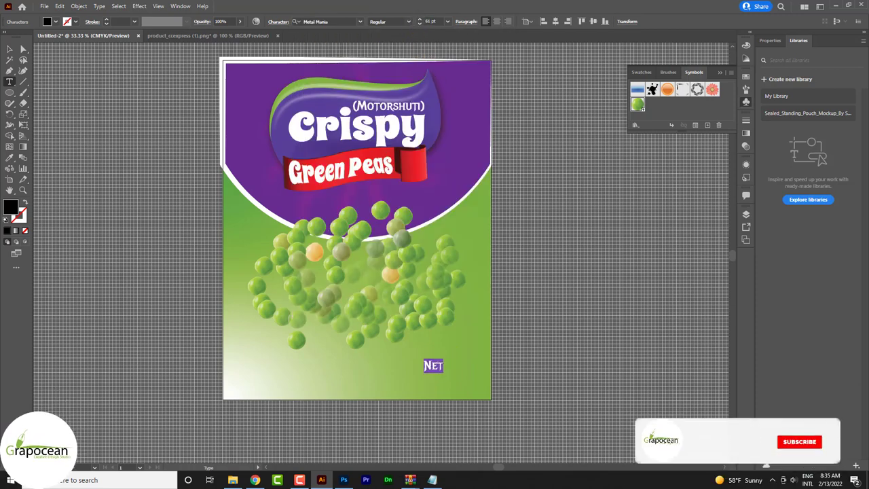
click(11, 49)
Fill the Net text white.
scroll(428, 370, up, 2)
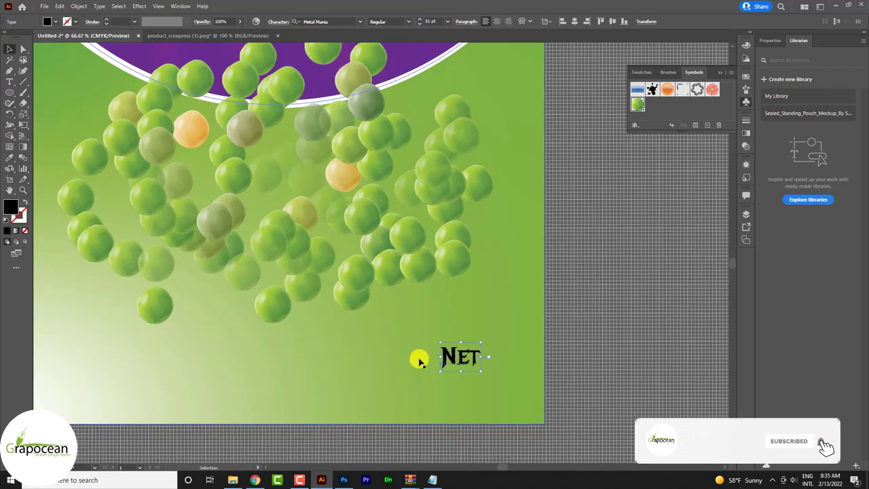
click(10, 82)
drag(443, 356, 479, 357)
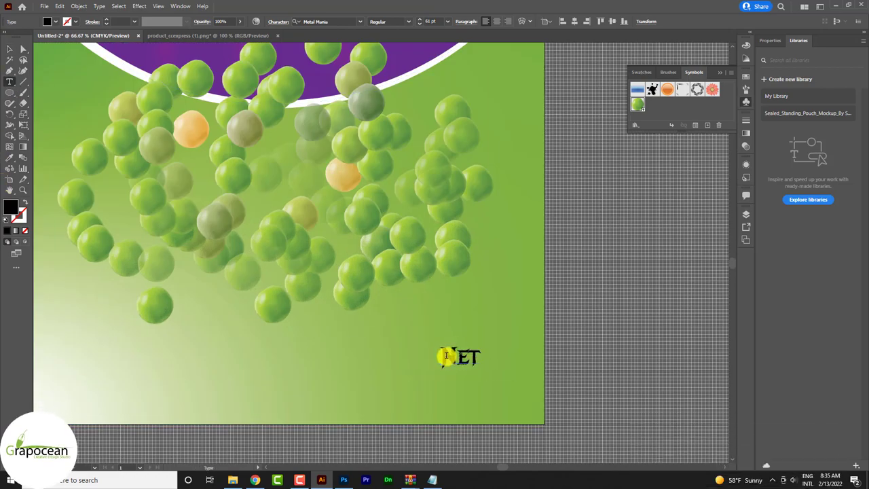
click(47, 22)
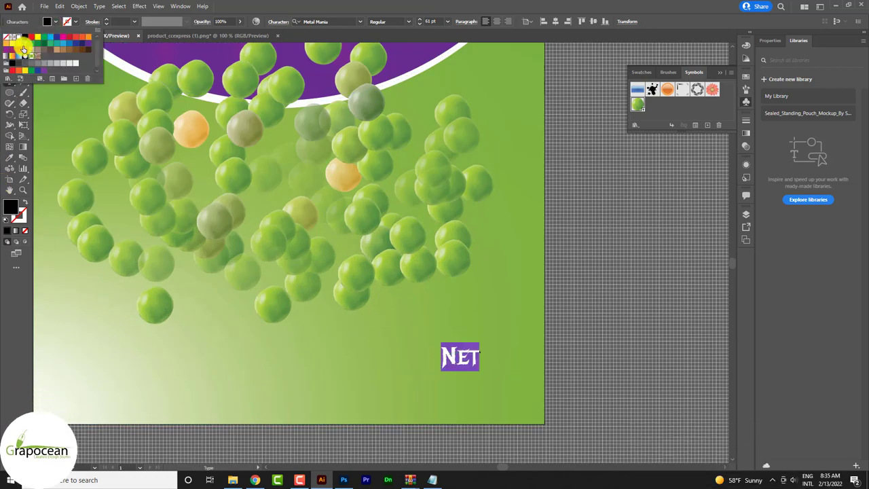
key(Escape)
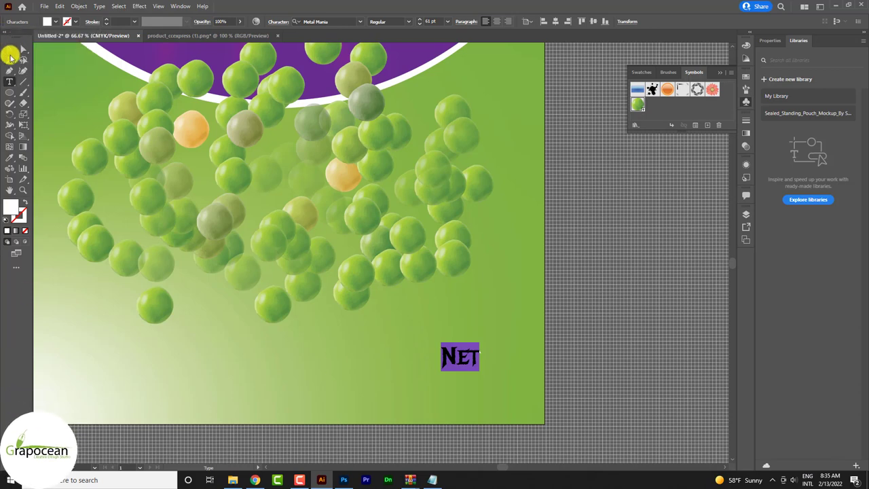
click(11, 57)
drag(59, 107, 346, 391)
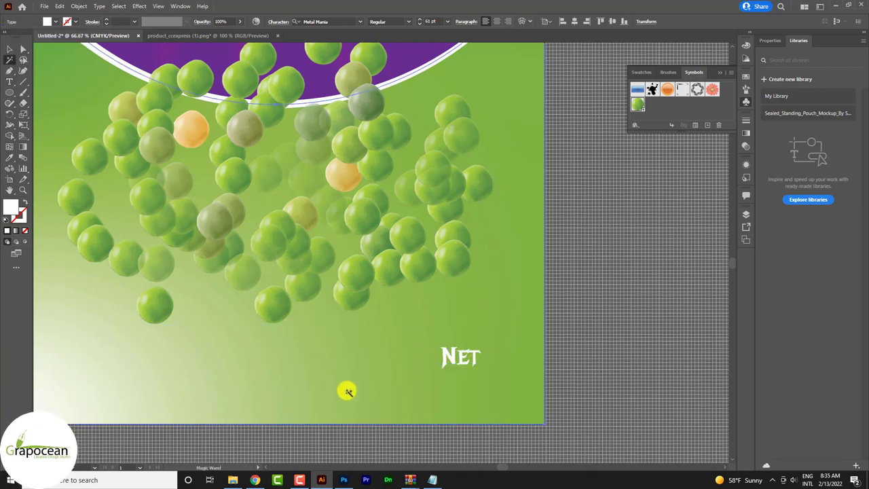
click(10, 82)
click(408, 388)
Type '60G' and set it in Roboto Regular.
key(BackSpace)
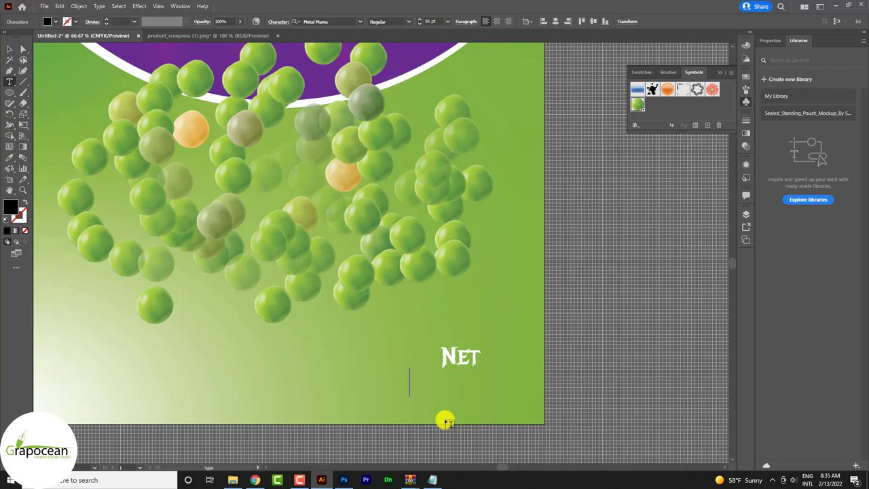
text(60c)
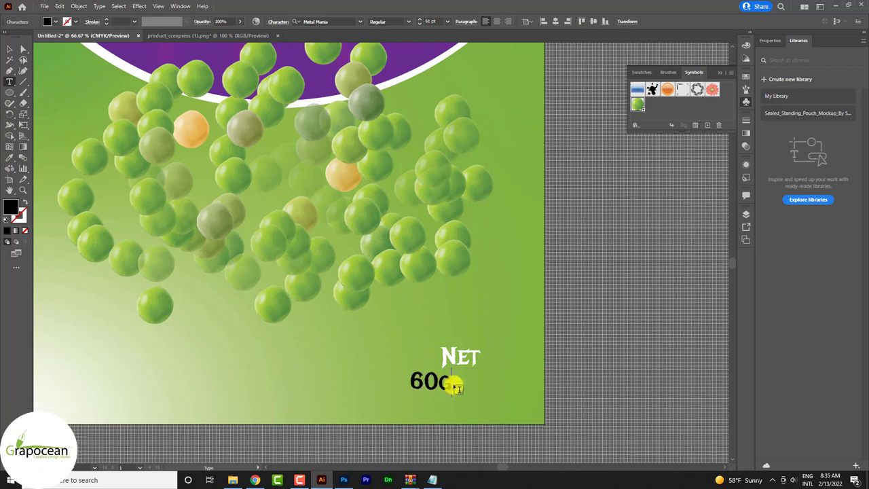
text(G)
key(ctrl+a)
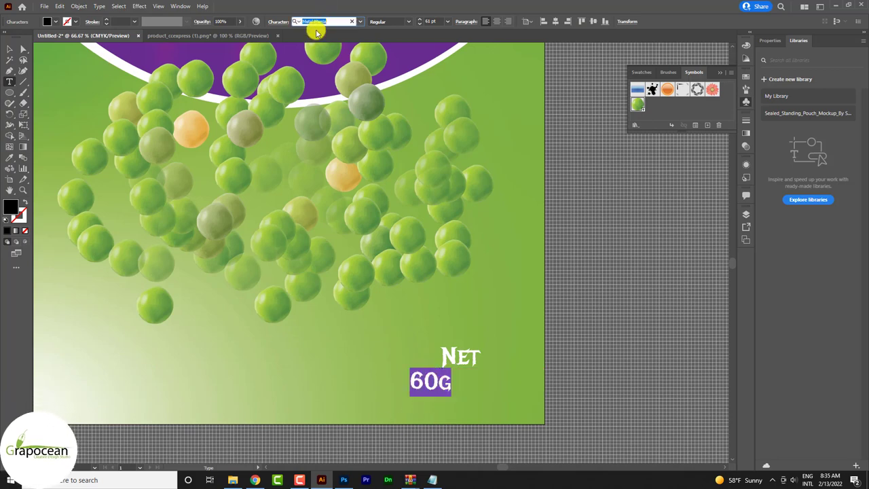
text(obo)
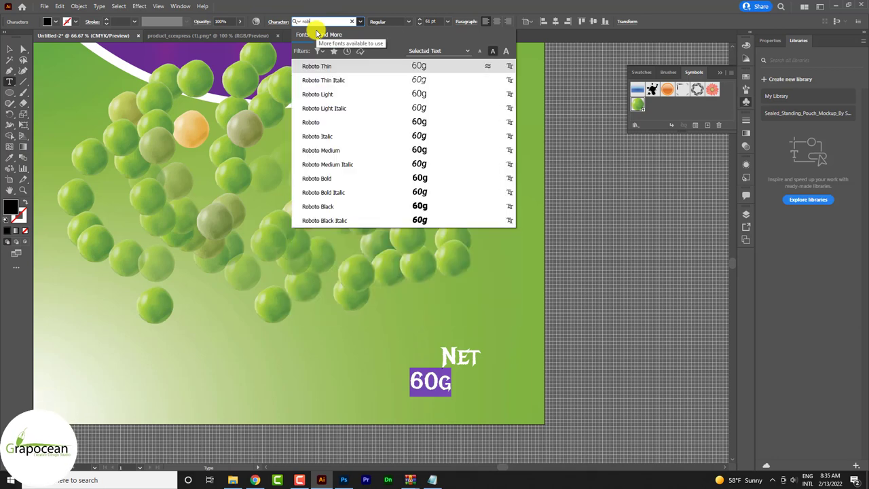
click(364, 177)
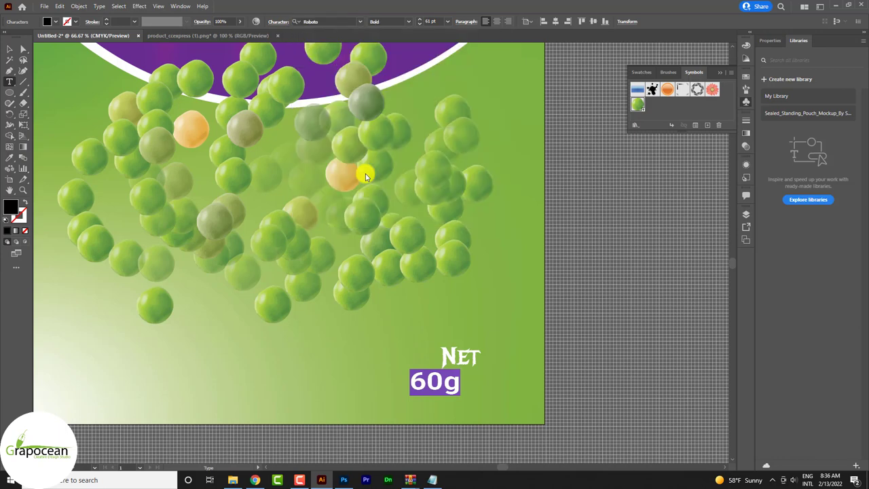
click(401, 19)
click(387, 70)
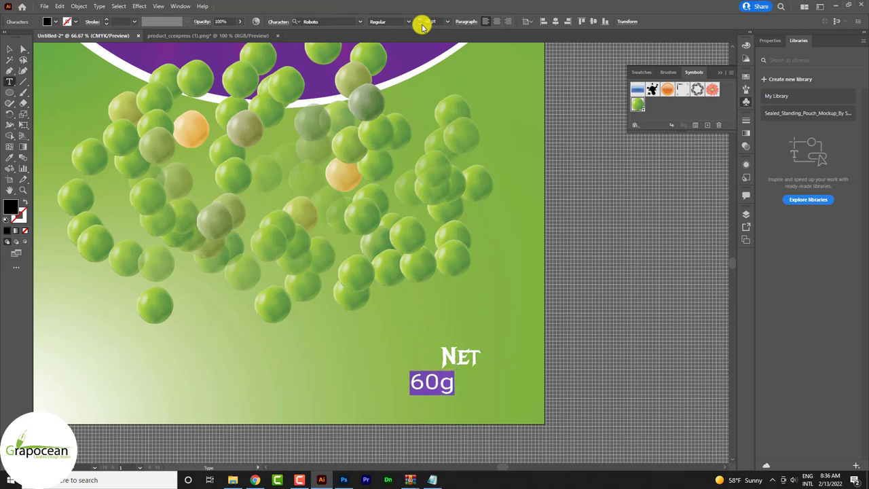
Shrink 60g to 36 pt and move it directly under the Net label.
click(422, 26)
click(421, 26)
click(9, 49)
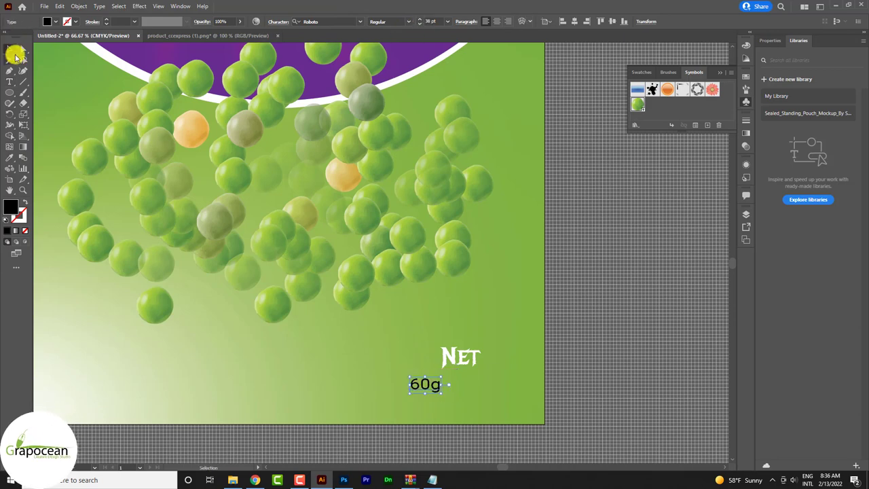
drag(426, 385, 475, 383)
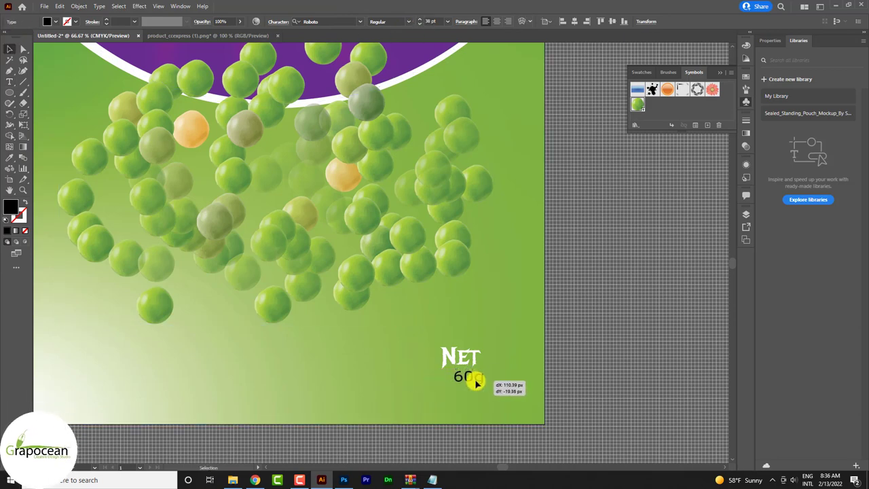
Fill 60g white and fit the whole package front in view.
click(10, 80)
click(460, 378)
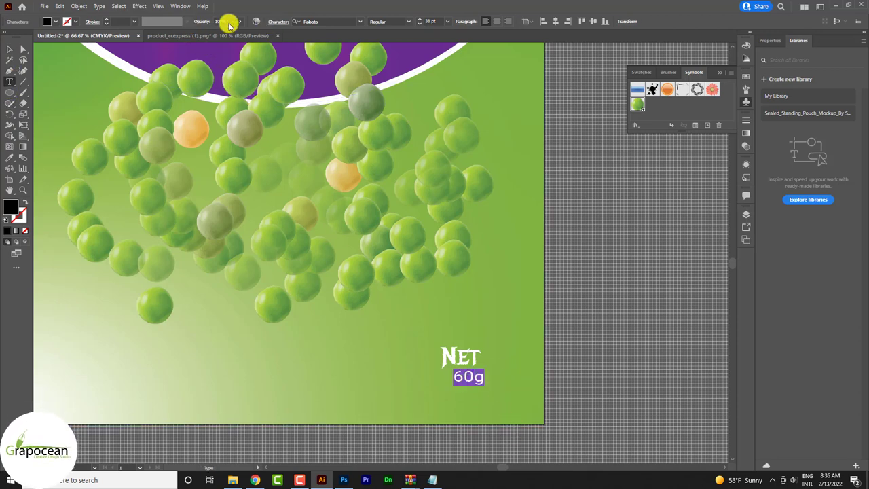
click(56, 21)
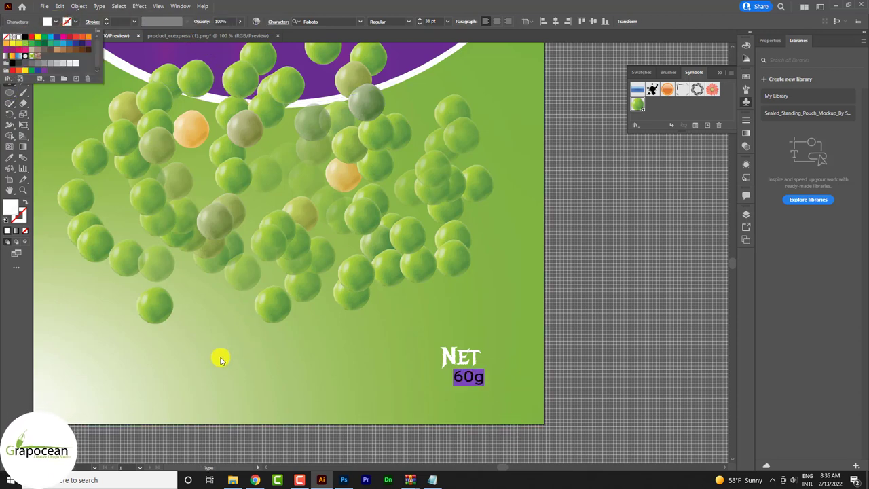
key(Escape)
key(Escape)
key(ctrl+0)
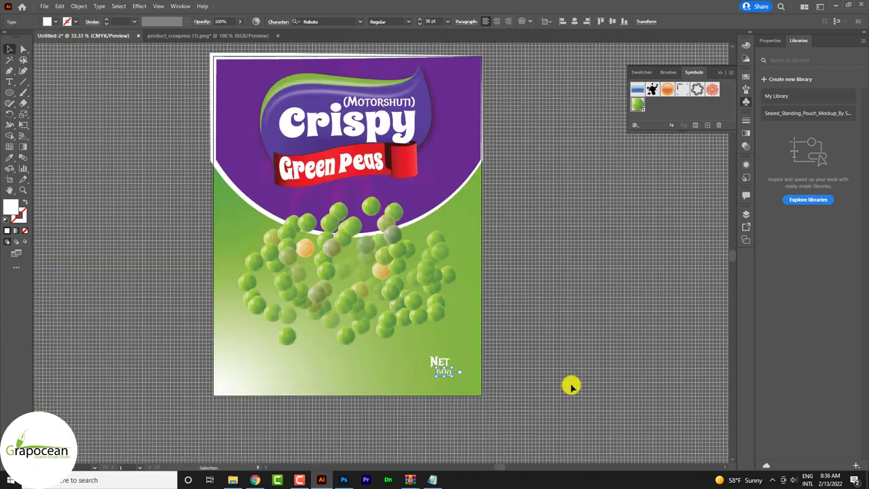
scroll(572, 382, up, 1)
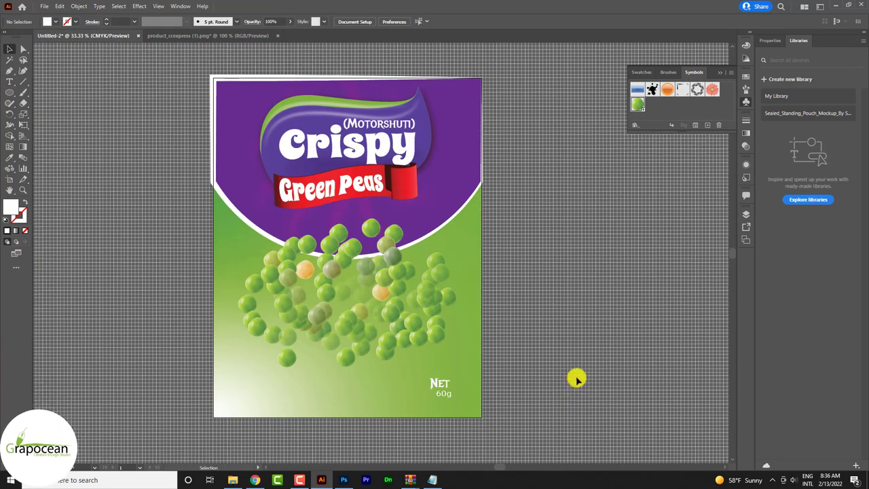